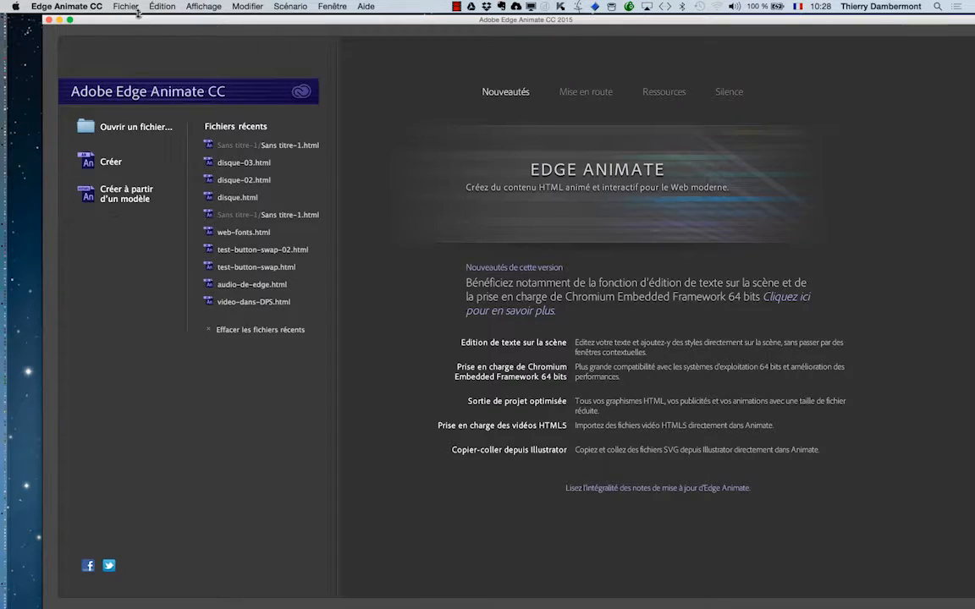
Create a new composition, set the stage width to 600 px and enlarge the stage area above the timeline
{"action": "left_click", "coordinate": [110, 161]}
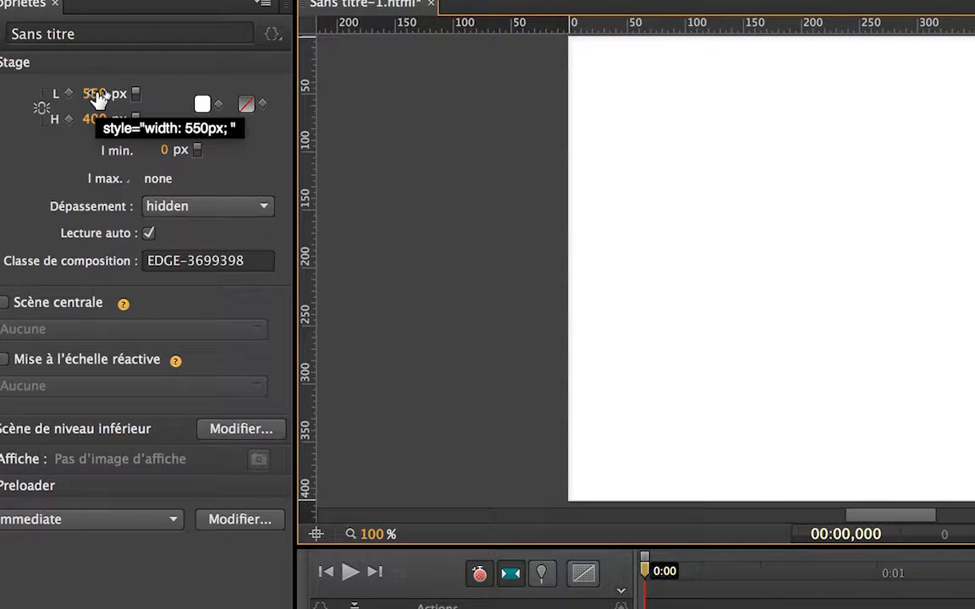
{"action": "left_click", "coordinate": [96, 95]}
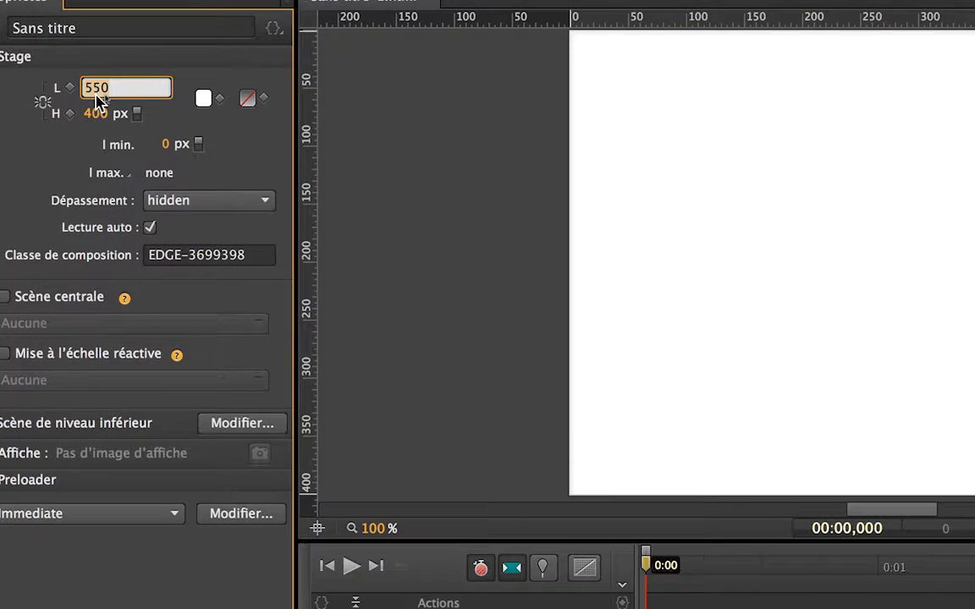
{"action": "type", "text": "600"}
{"action": "key", "text": "Tab"}
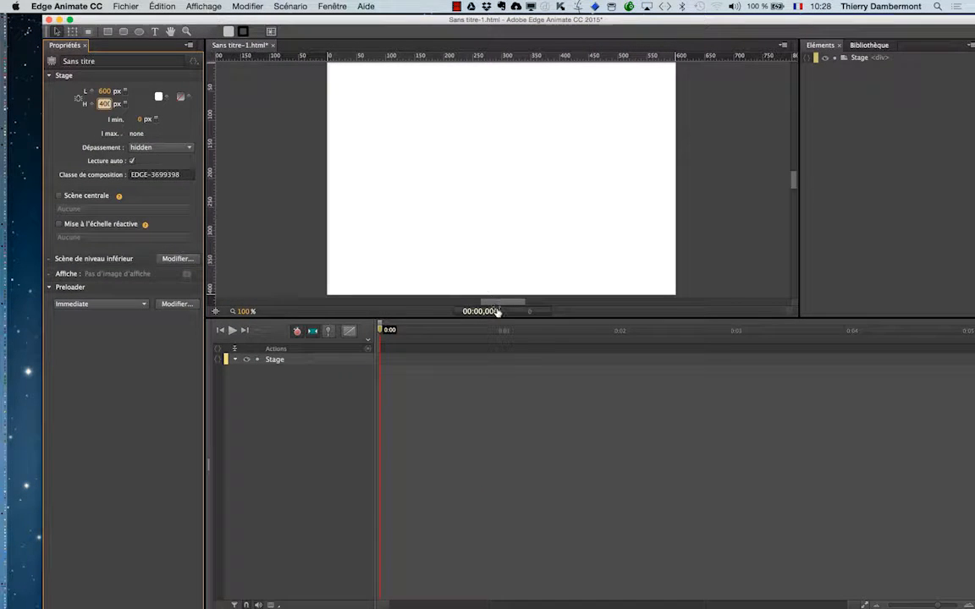
{"action": "left_click_drag", "start_coordinate": [512, 317], "coordinate": [512, 381]}
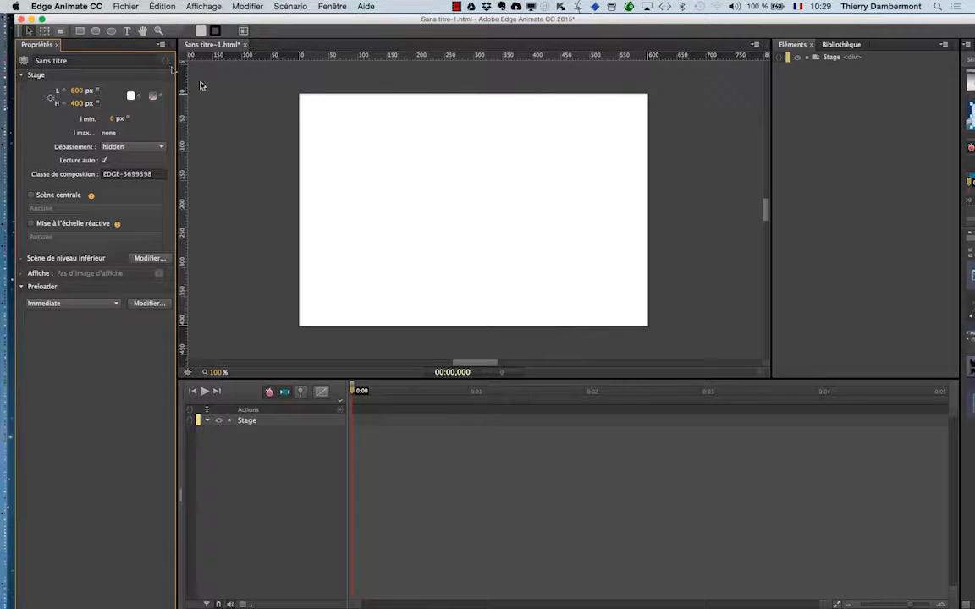
Switch back to Edge Animate with the Text tool active and move InDesign's progress window clear of the stage
{"action": "left_click", "coordinate": [128, 32]}
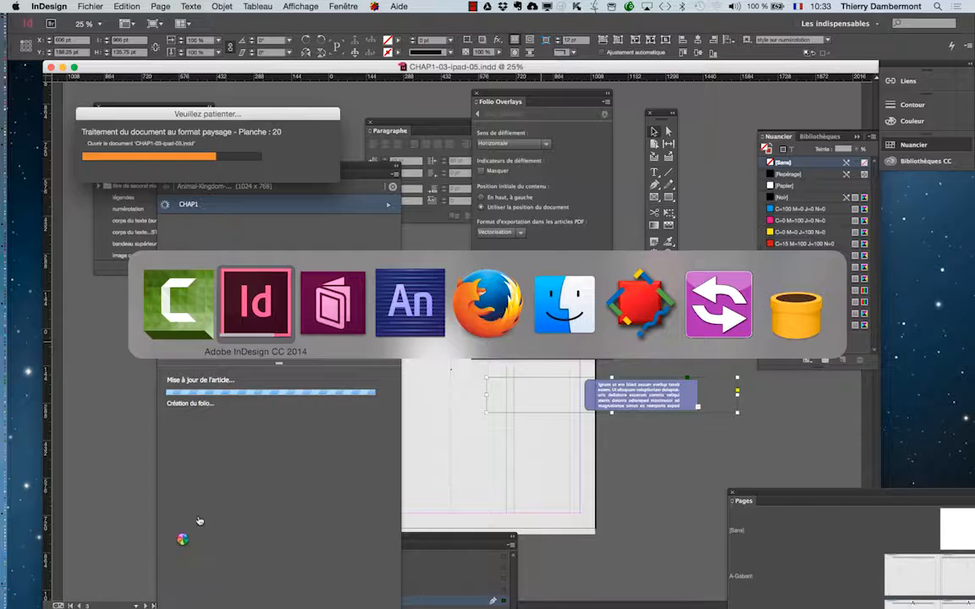
{"action": "key", "text": "super+Tab"}
{"action": "key", "text": "super+Tab"}
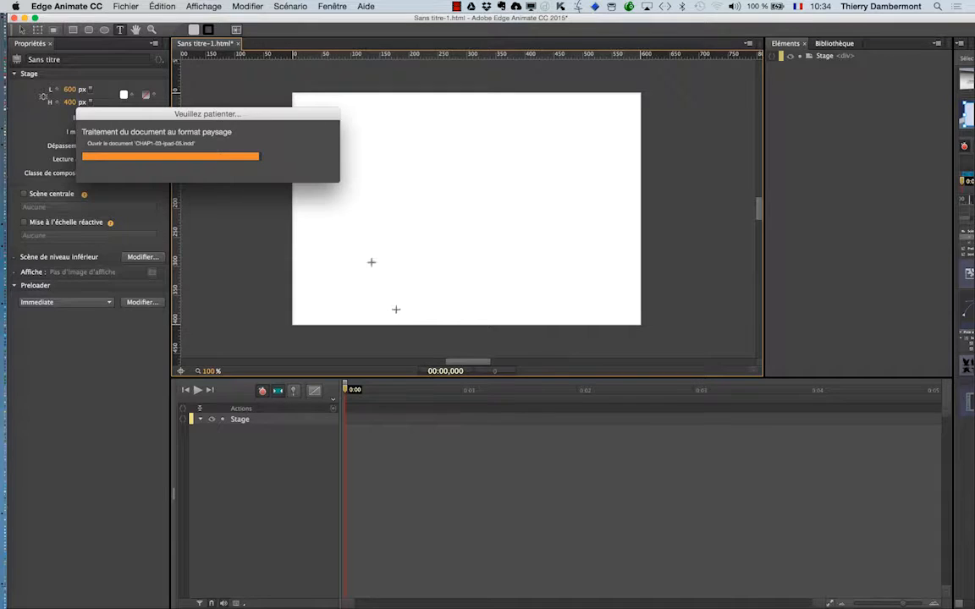
{"action": "left_click_drag", "start_coordinate": [275, 115], "coordinate": [186, 557]}
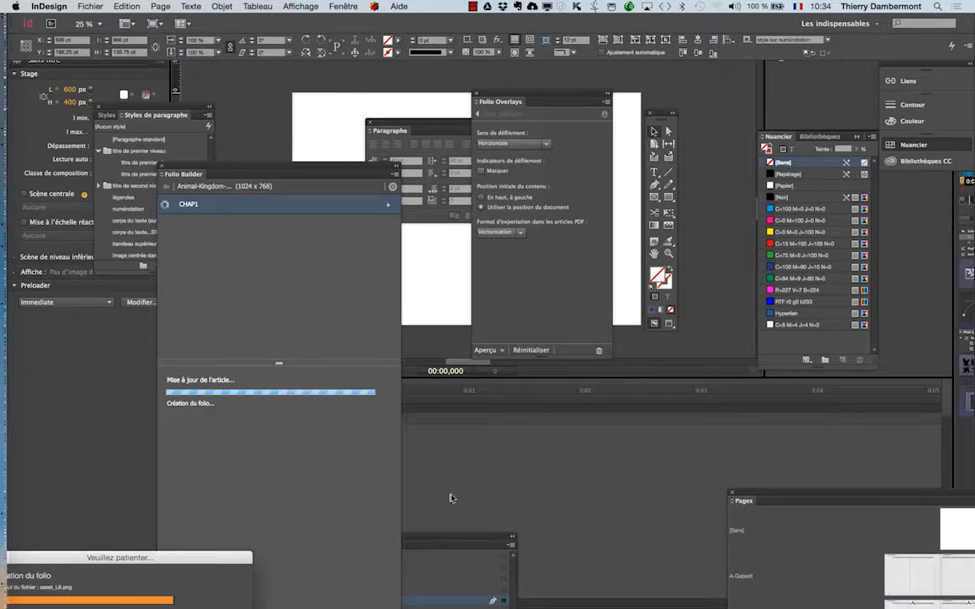
{"action": "left_click", "coordinate": [406, 447]}
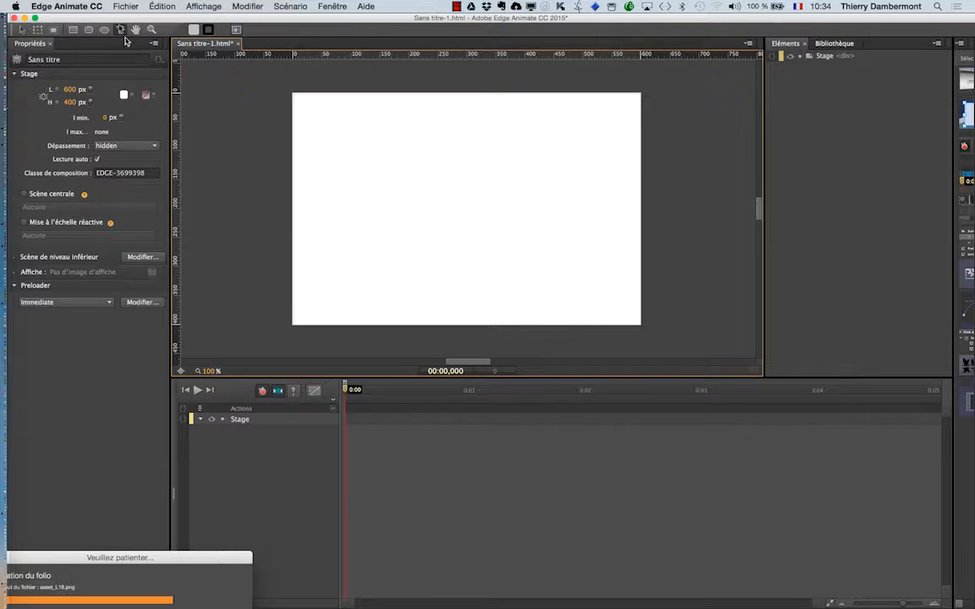
Add the text "Bruxelles" to the stage at about 211 px from its left edge and duplicate it four times below
{"action": "left_click", "coordinate": [414, 154]}
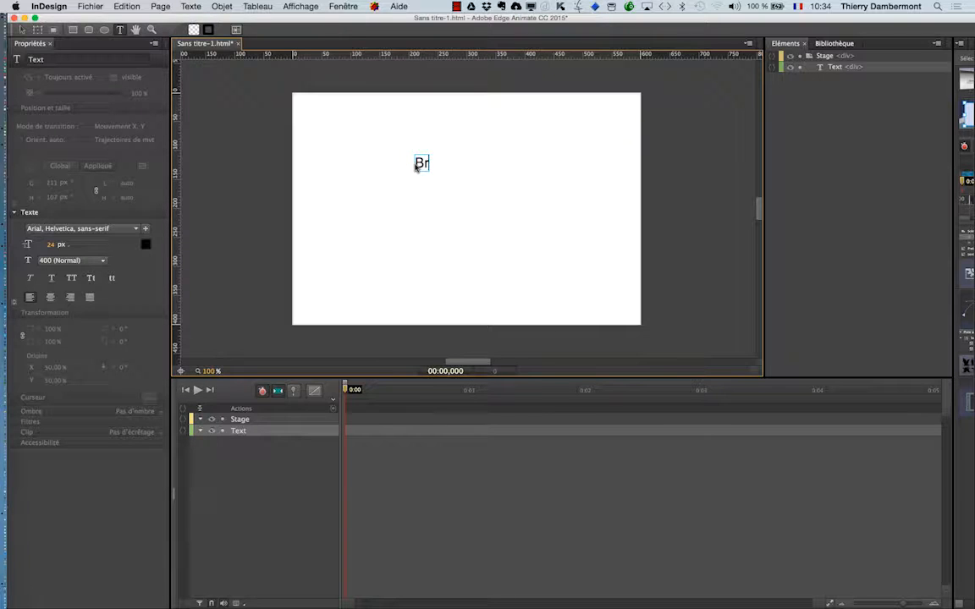
{"action": "type", "text": "Bruxelles"}
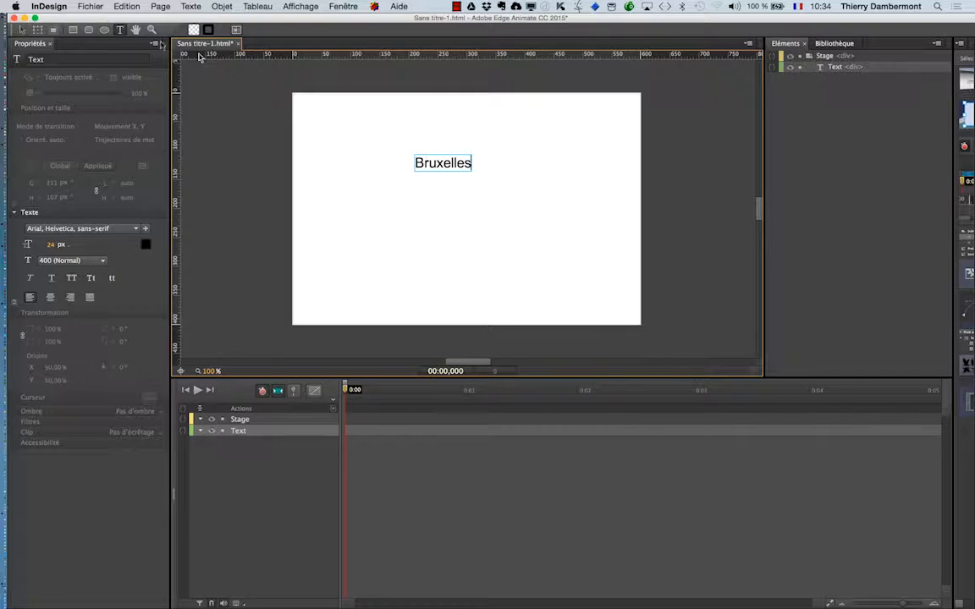
{"action": "left_click", "coordinate": [21, 29]}
{"action": "left_click_drag", "start_coordinate": [461, 168], "coordinate": [457, 261]}
Replace the second city name in the column with "Londres"
{"action": "left_click", "coordinate": [119, 28]}
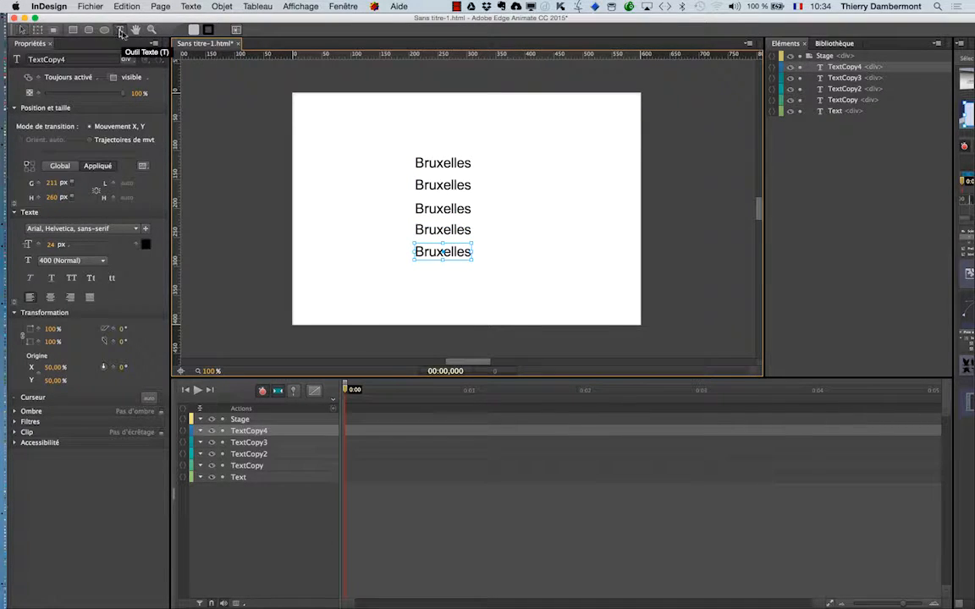
{"action": "left_click", "coordinate": [417, 186]}
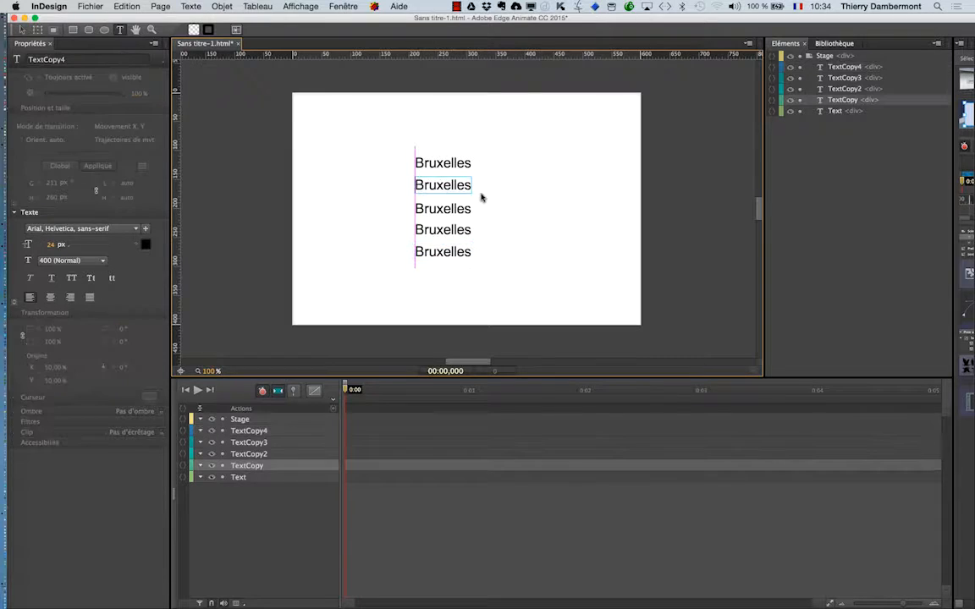
{"action": "double_click", "coordinate": [453, 185]}
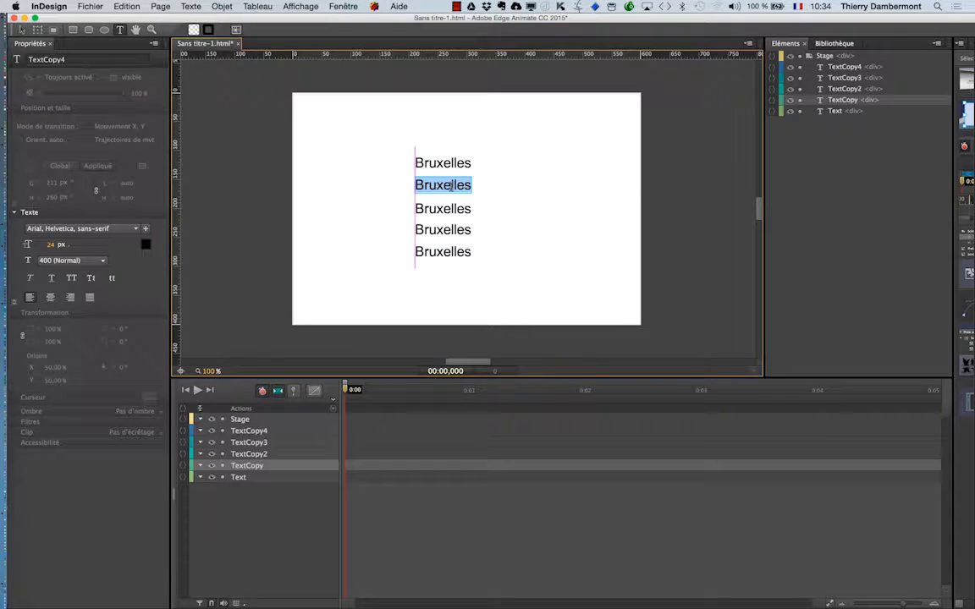
{"action": "type", "text": "Londres"}
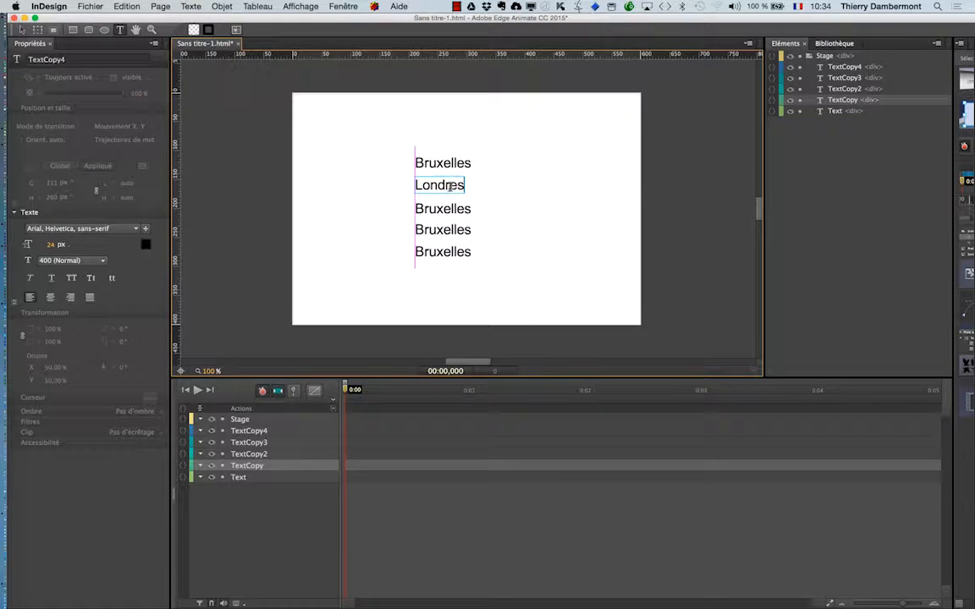
{"action": "key", "text": "Escape"}
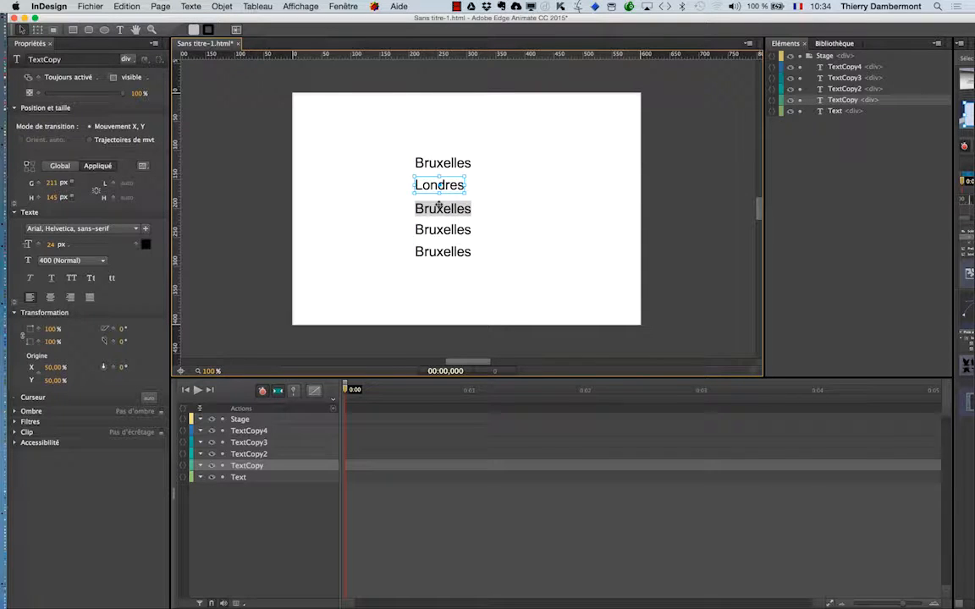
Replace the third city name in the column with "Budapest"
{"action": "key", "text": "p"}
{"action": "left_click", "coordinate": [453, 231]}
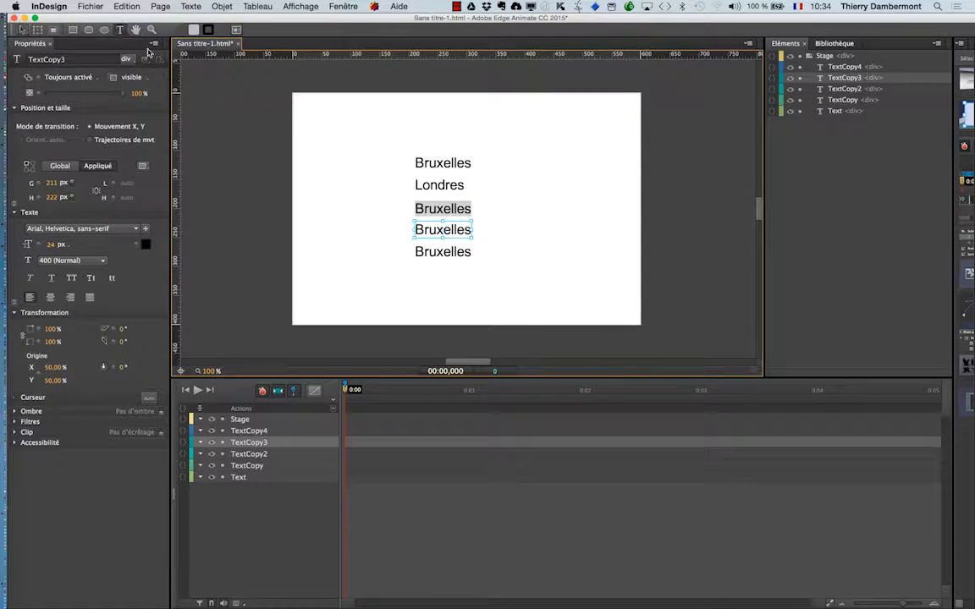
{"action": "left_click", "coordinate": [442, 211]}
{"action": "double_click", "coordinate": [442, 211]}
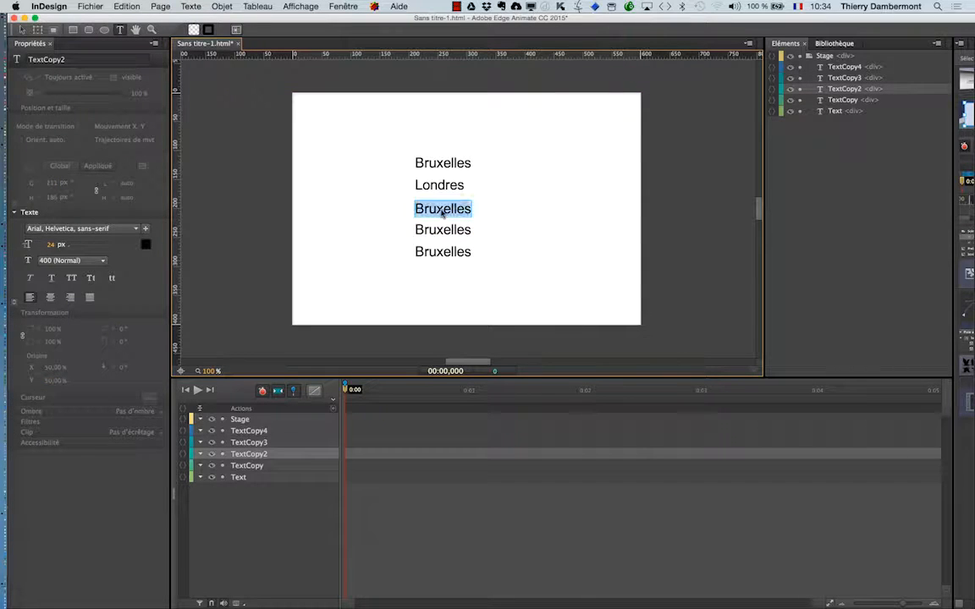
{"action": "type", "text": "Budapest"}
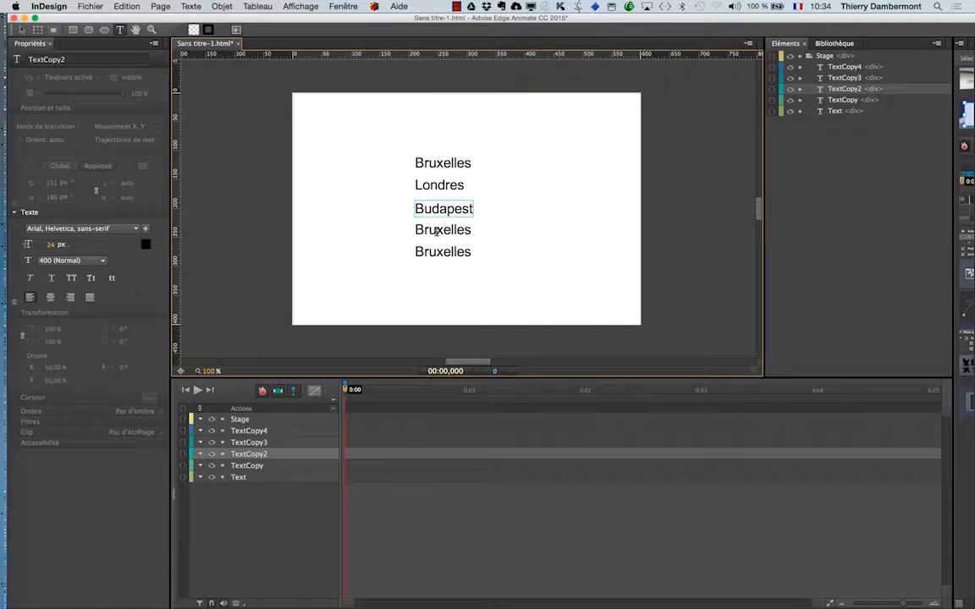
{"action": "key", "text": "Escape"}
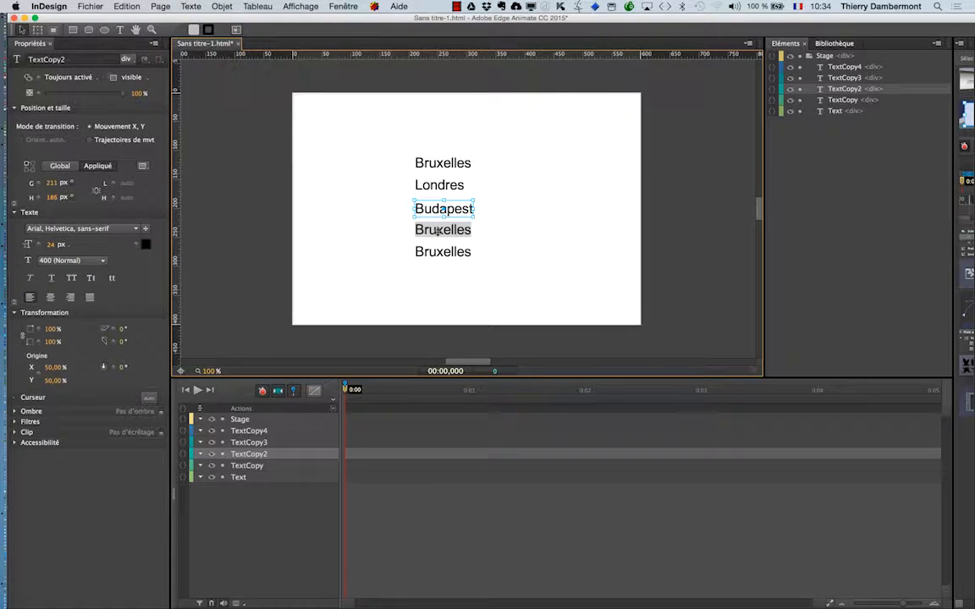
Replace the fourth city name in the column with "Paris"
{"action": "key", "text": "r"}
{"action": "double_click", "coordinate": [437, 231]}
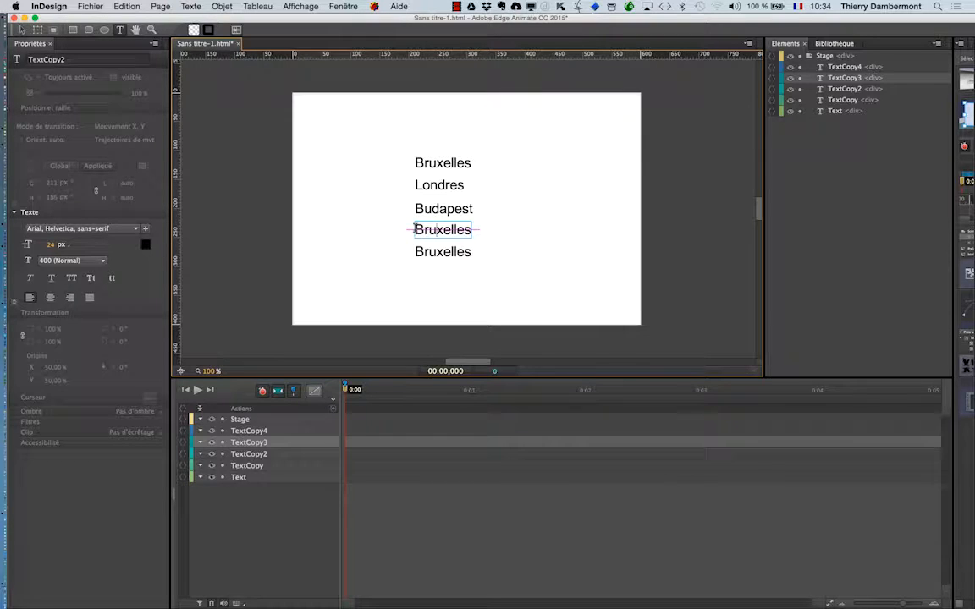
{"action": "left_click_drag", "start_coordinate": [415, 229], "coordinate": [476, 232]}
{"action": "type", "text": "Pa"}
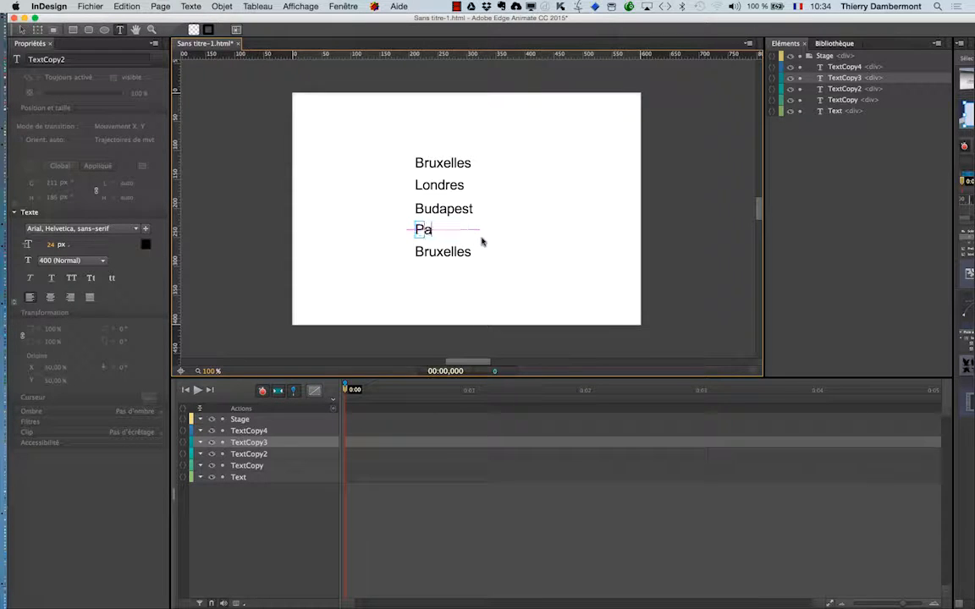
{"action": "type", "text": "ris"}
{"action": "key", "text": "Escape"}
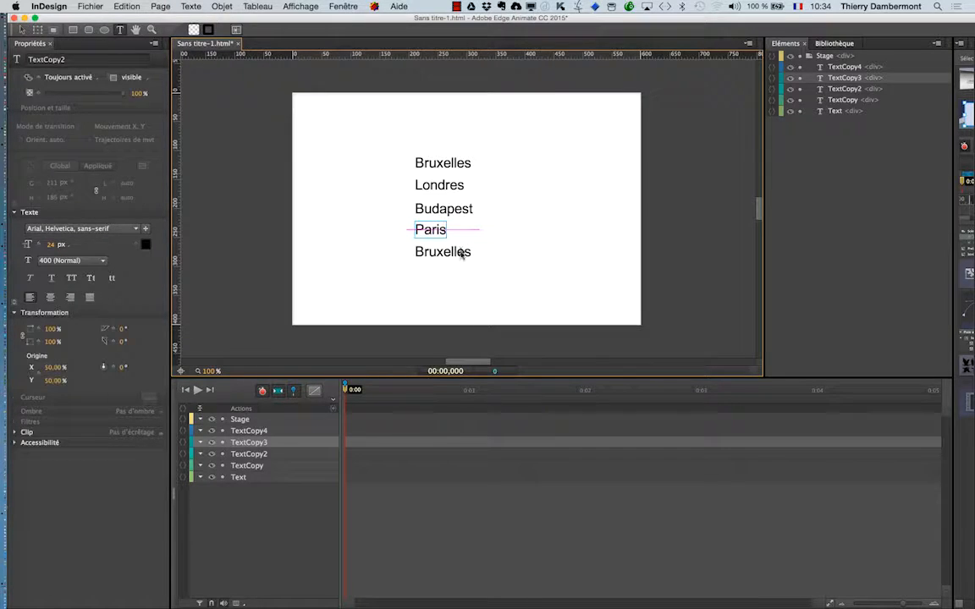
Replace the last city name in the column with "Lisbonne" and return to the Selection tool
{"action": "left_click", "coordinate": [461, 251]}
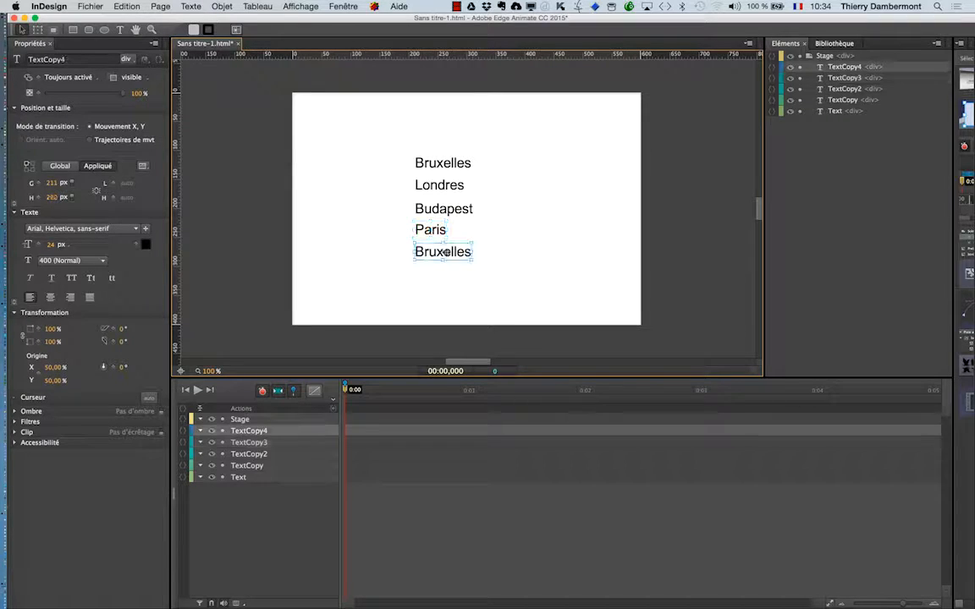
{"action": "left_click", "coordinate": [119, 29]}
{"action": "left_click", "coordinate": [428, 256]}
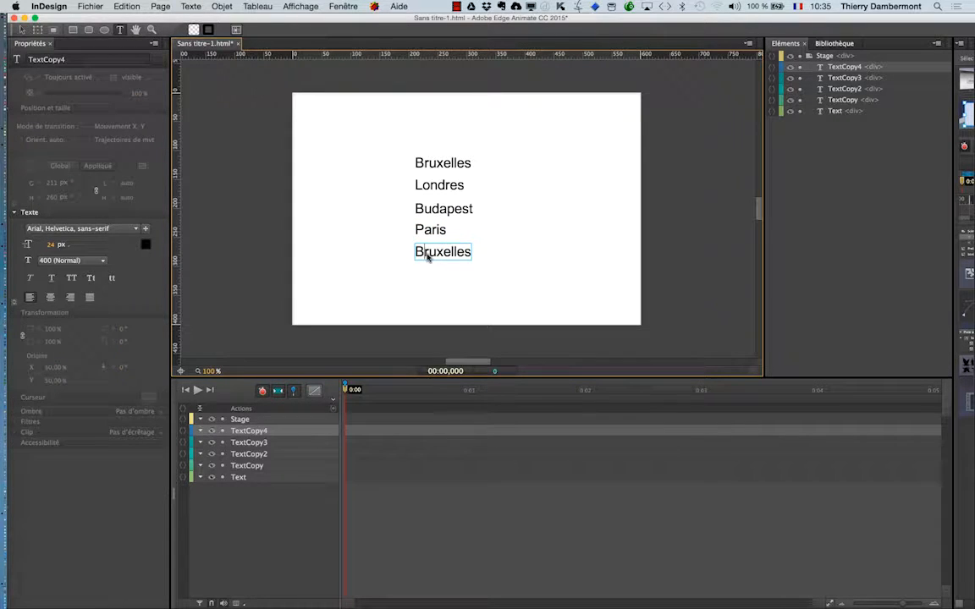
{"action": "double_click", "coordinate": [417, 254]}
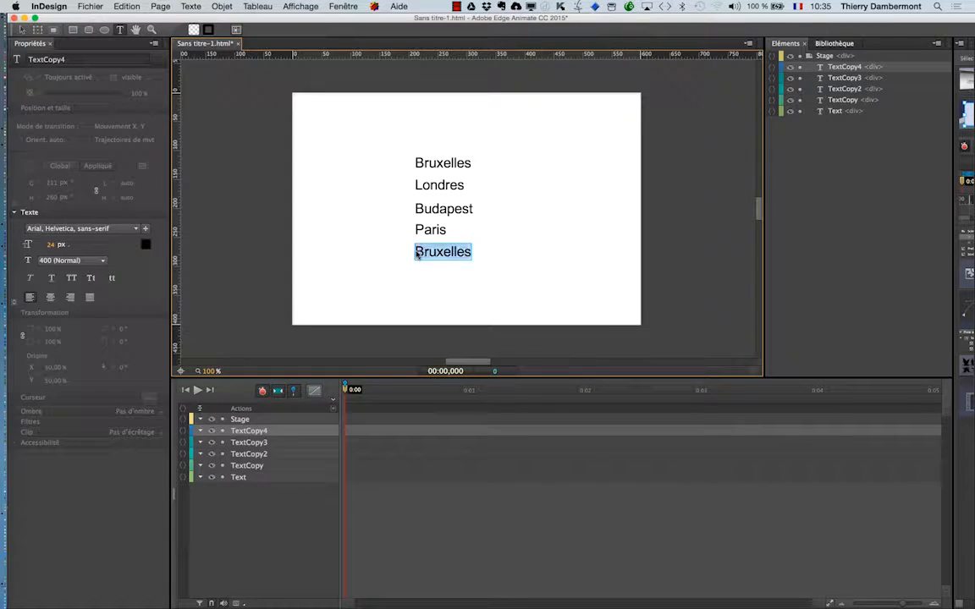
{"action": "type", "text": "Lisbonne"}
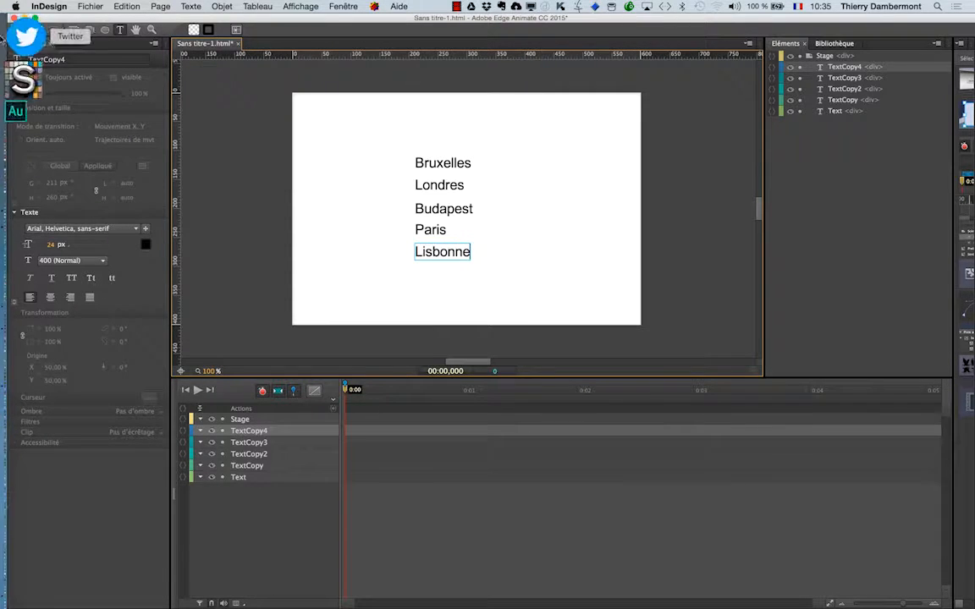
{"action": "left_click", "coordinate": [21, 30]}
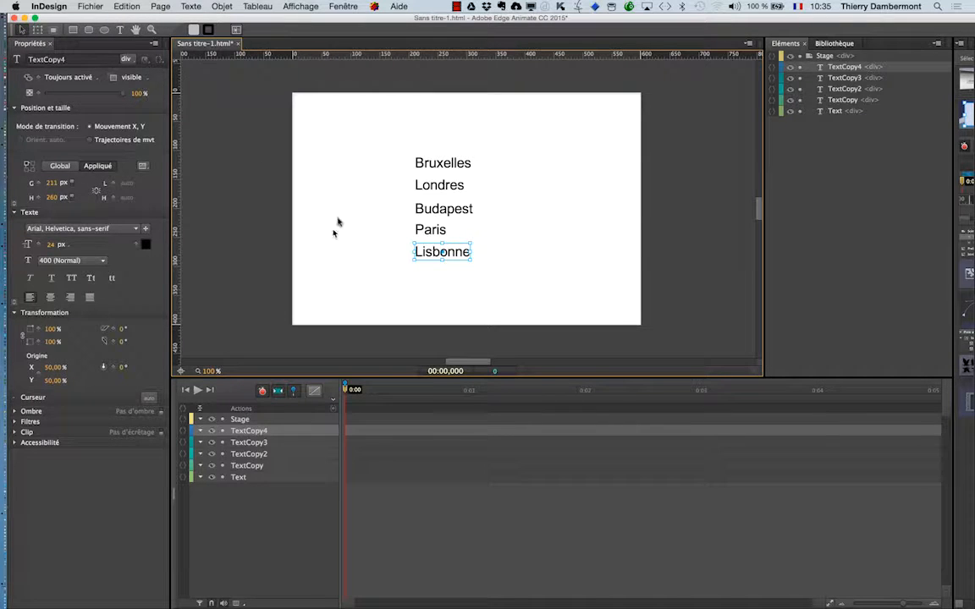
Move all five city names together off the right side of the stage, to a left position of about 645 px
{"action": "left_click", "coordinate": [379, 147]}
{"action": "left_click_drag", "start_coordinate": [379, 146], "coordinate": [492, 267]}
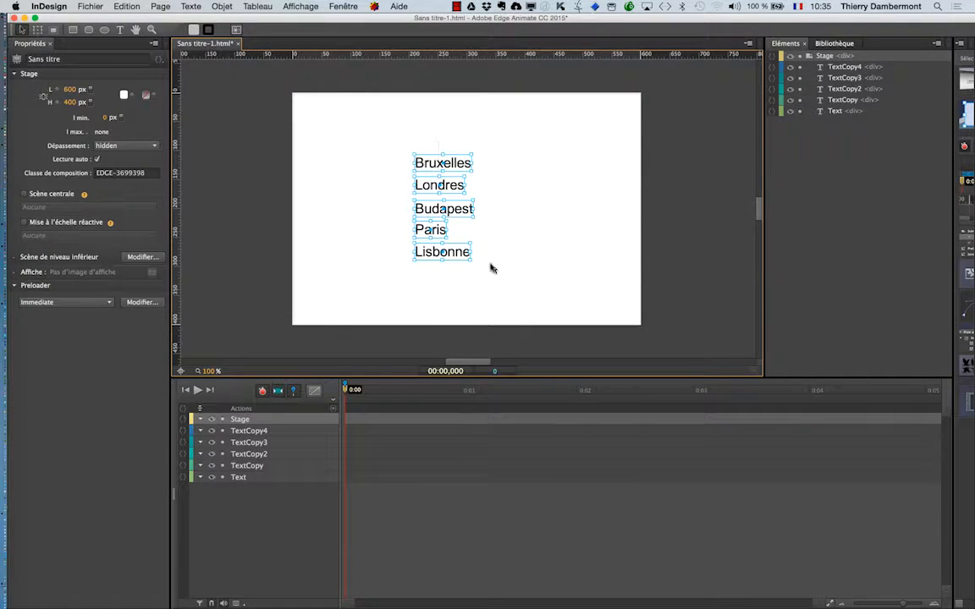
{"action": "left_click_drag", "start_coordinate": [430, 163], "coordinate": [687, 166]}
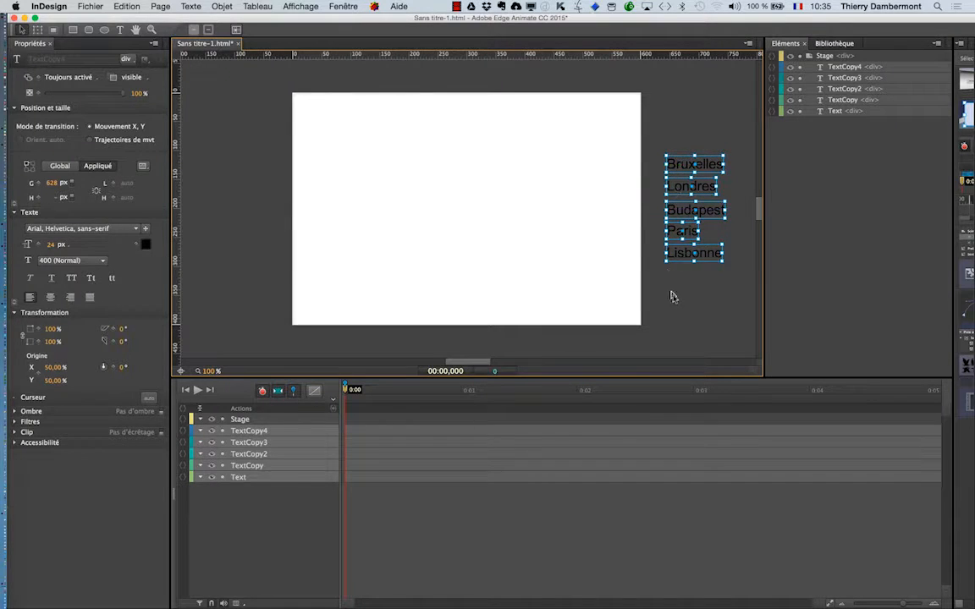
{"action": "left_click", "coordinate": [673, 292]}
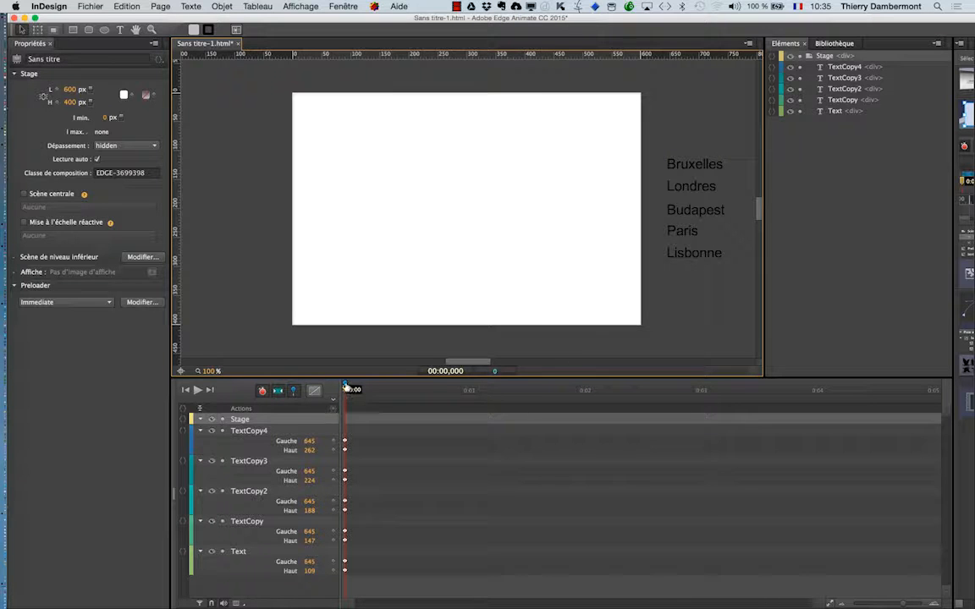
With the pin at 3 seconds, move the five city names onto the stage at about 306 px, and scrub the playhead to 3 seconds
{"action": "left_click_drag", "start_coordinate": [396, 385], "coordinate": [693, 399]}
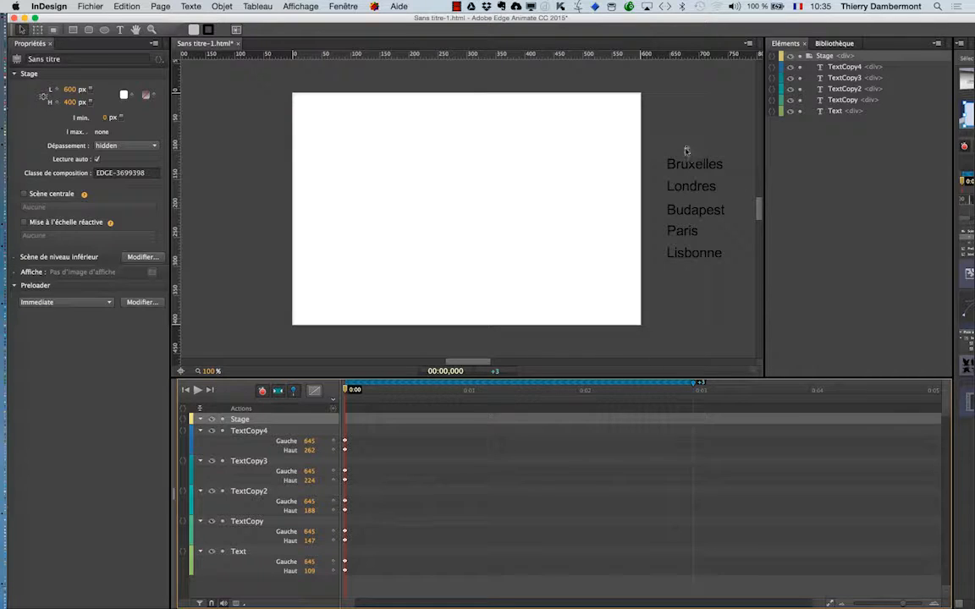
{"action": "left_click_drag", "start_coordinate": [661, 150], "coordinate": [485, 258]}
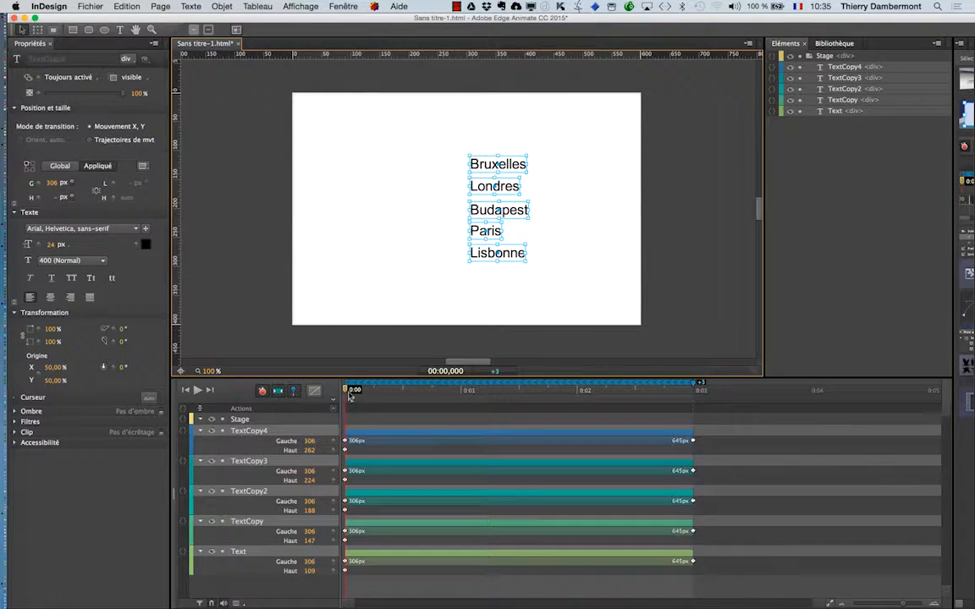
{"action": "left_click", "coordinate": [348, 391]}
{"action": "left_click_drag", "start_coordinate": [349, 391], "coordinate": [694, 407]}
{"action": "left_click_drag", "start_coordinate": [595, 584], "coordinate": [546, 431]}
{"action": "right_click", "coordinate": [546, 432]}
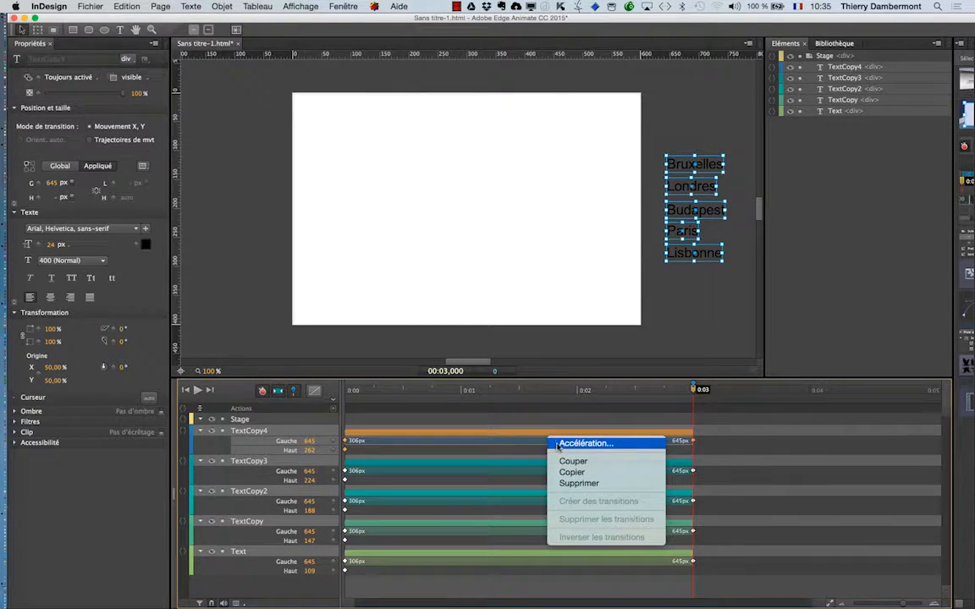
{"action": "left_click", "coordinate": [458, 581]}
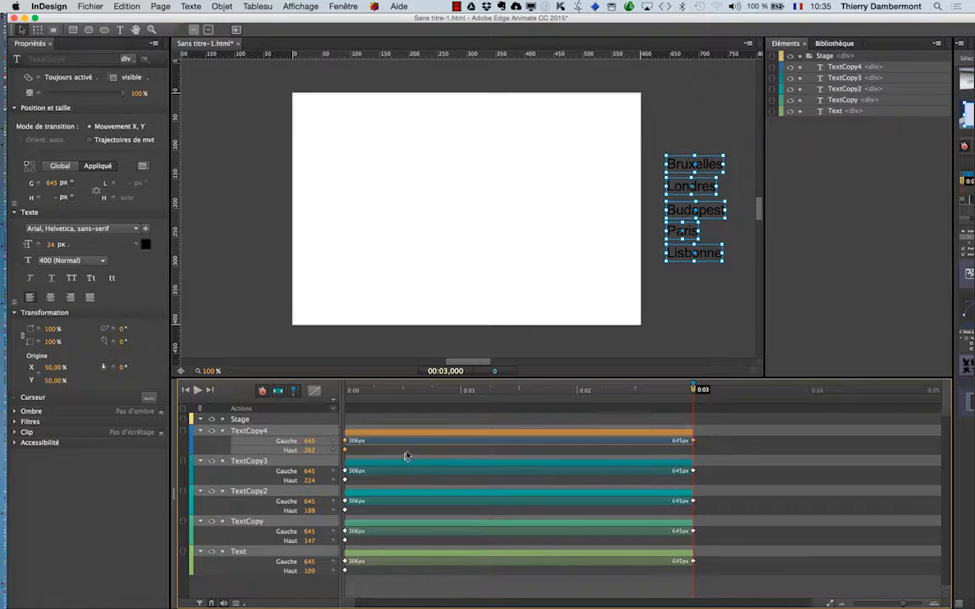
{"action": "left_click", "coordinate": [458, 584]}
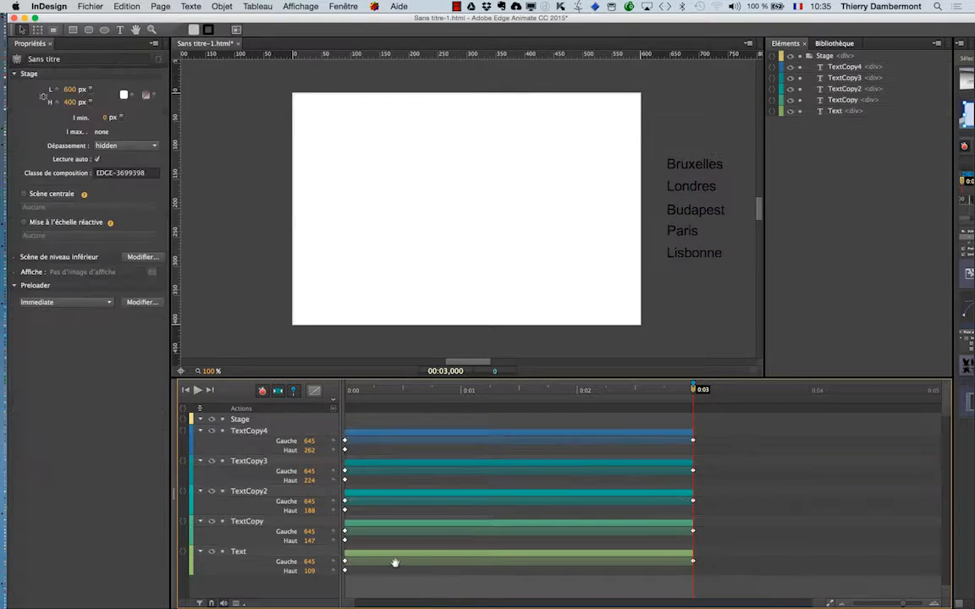
Reverse the left-position transition of the "Bruxelles" text
{"action": "left_click", "coordinate": [393, 561]}
{"action": "right_click", "coordinate": [392, 561]}
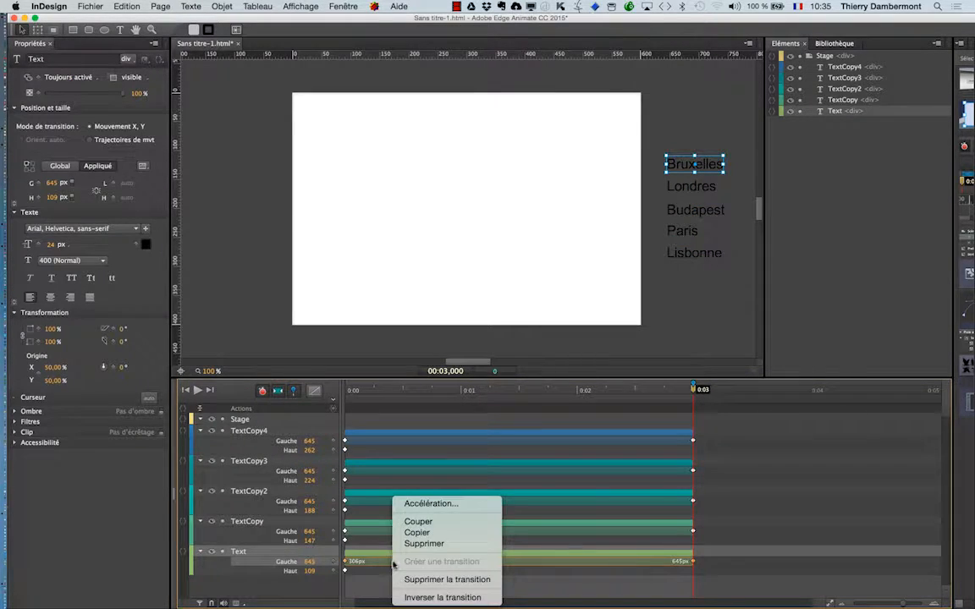
{"action": "left_click", "coordinate": [423, 597]}
Reverse the left-position transitions of Londres, Budapest, Paris and Lisbonne together, and scrub the playhead back to 0:00
{"action": "left_click", "coordinate": [360, 531]}
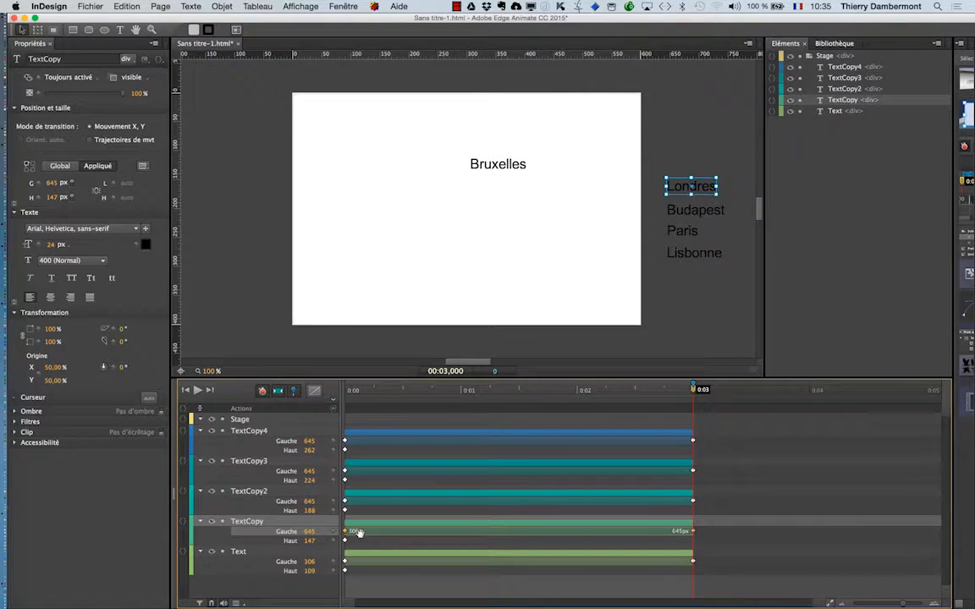
{"action": "right_click", "coordinate": [360, 531]}
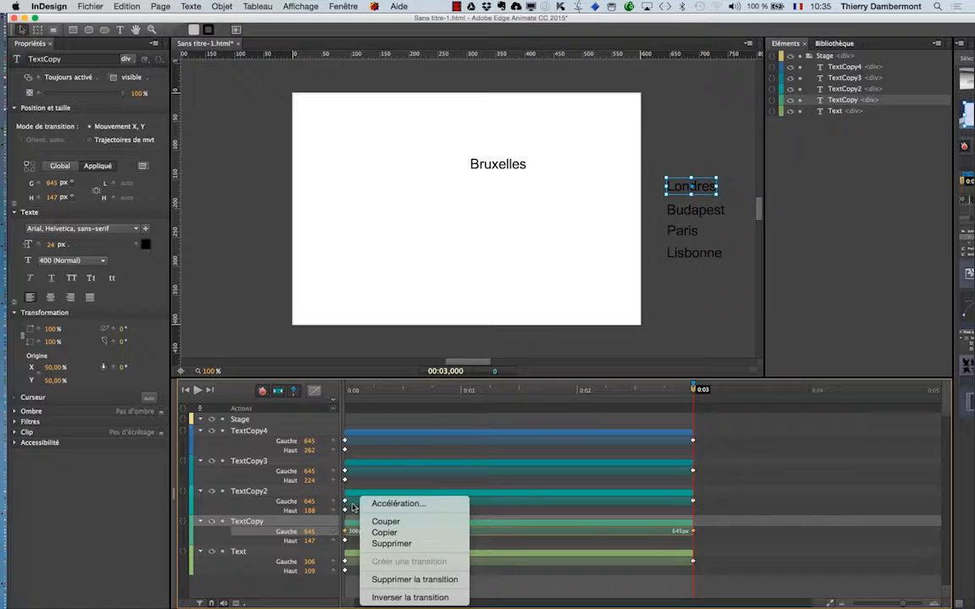
{"action": "left_click", "coordinate": [354, 504]}
{"action": "left_click", "coordinate": [355, 502], "text": "shift"}
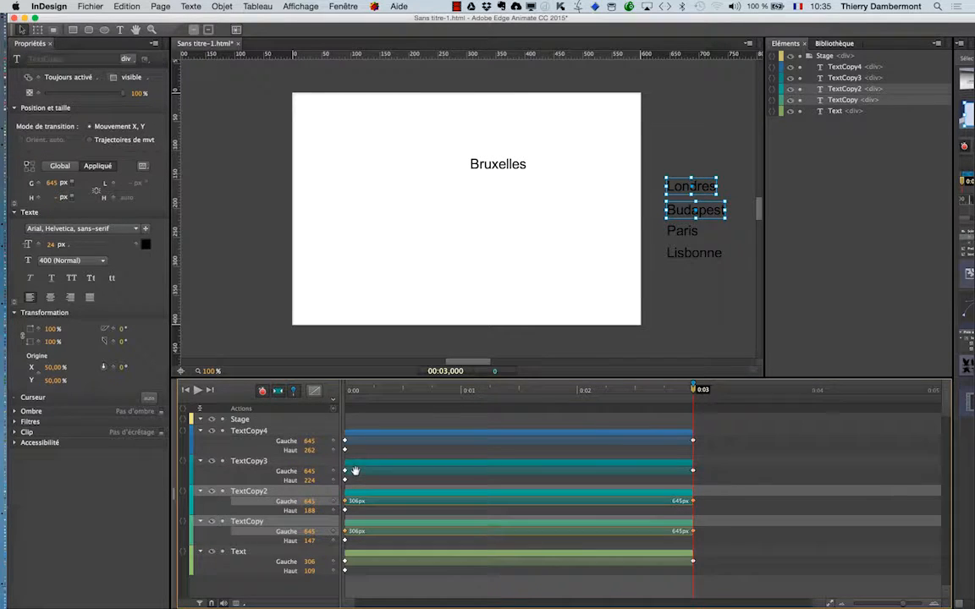
{"action": "left_click", "coordinate": [355, 471], "text": "shift"}
{"action": "left_click", "coordinate": [359, 439], "text": "shift"}
{"action": "right_click", "coordinate": [359, 441]}
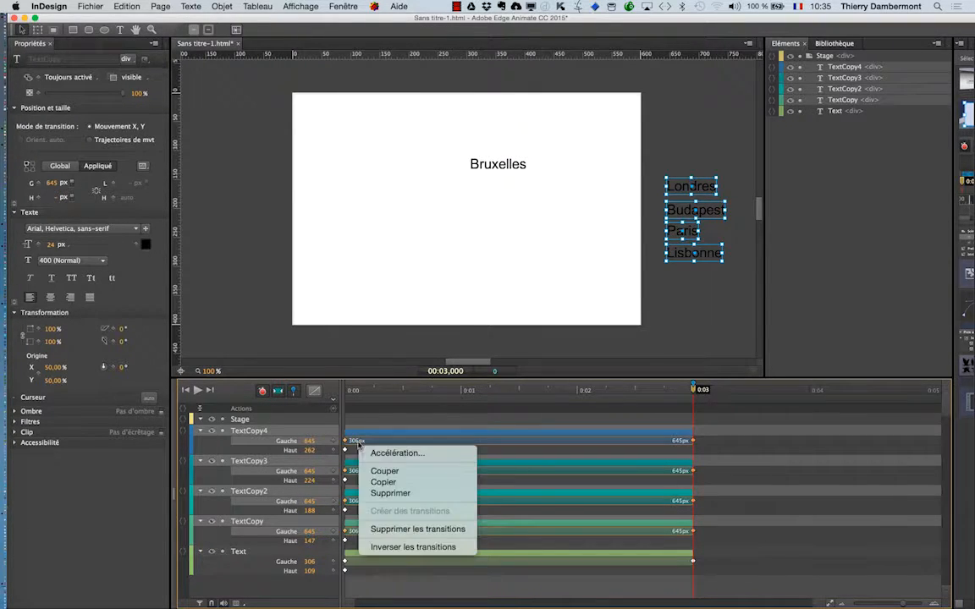
{"action": "left_click", "coordinate": [392, 548]}
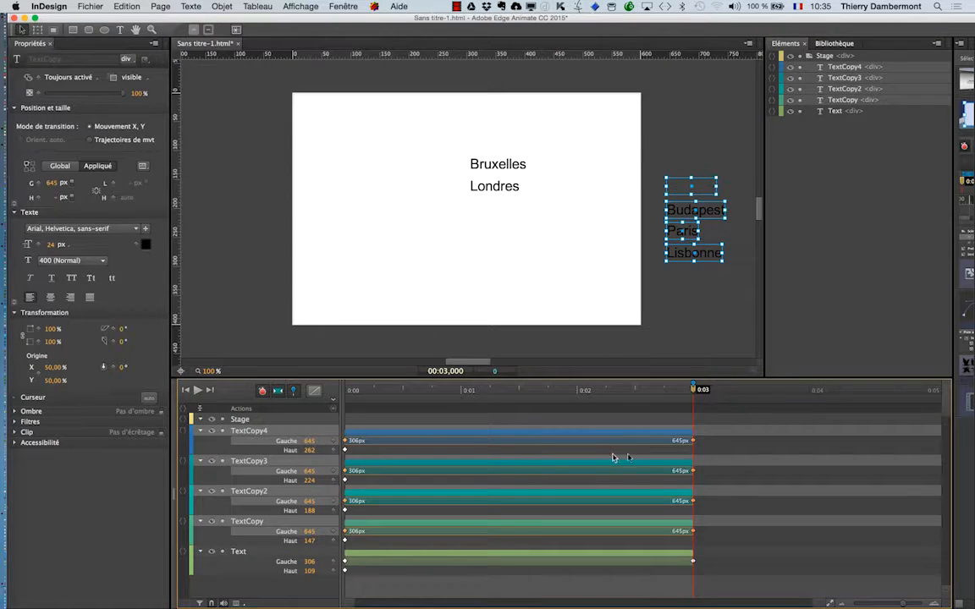
{"action": "left_click_drag", "start_coordinate": [693, 392], "coordinate": [343, 392]}
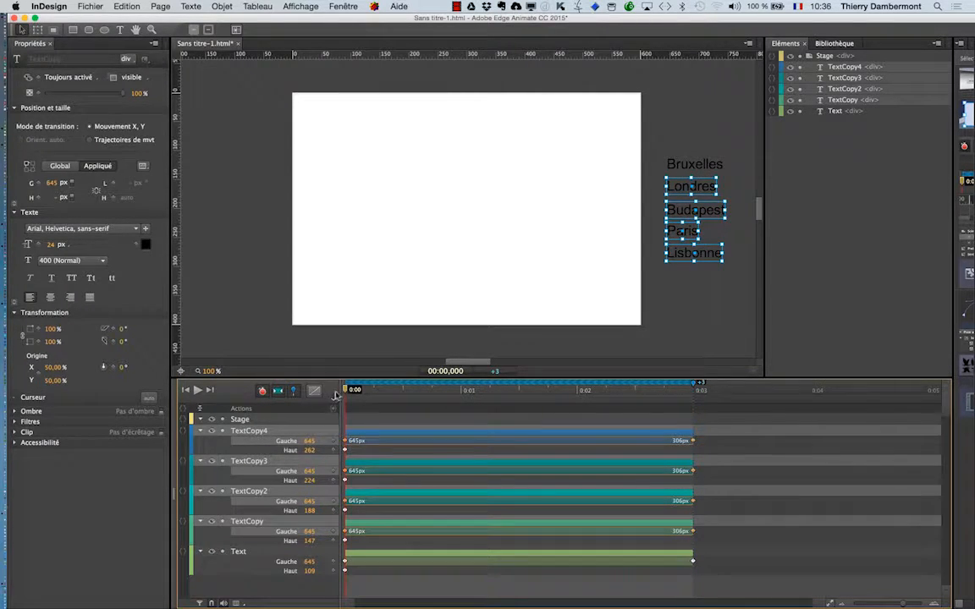
{"action": "left_click_drag", "start_coordinate": [344, 392], "coordinate": [325, 421]}
Delay the Paris transition to start at about 0.3 seconds and the Budapest transition at about 0.55 seconds
{"action": "left_click", "coordinate": [616, 285]}
{"action": "left_click", "coordinate": [409, 439]}
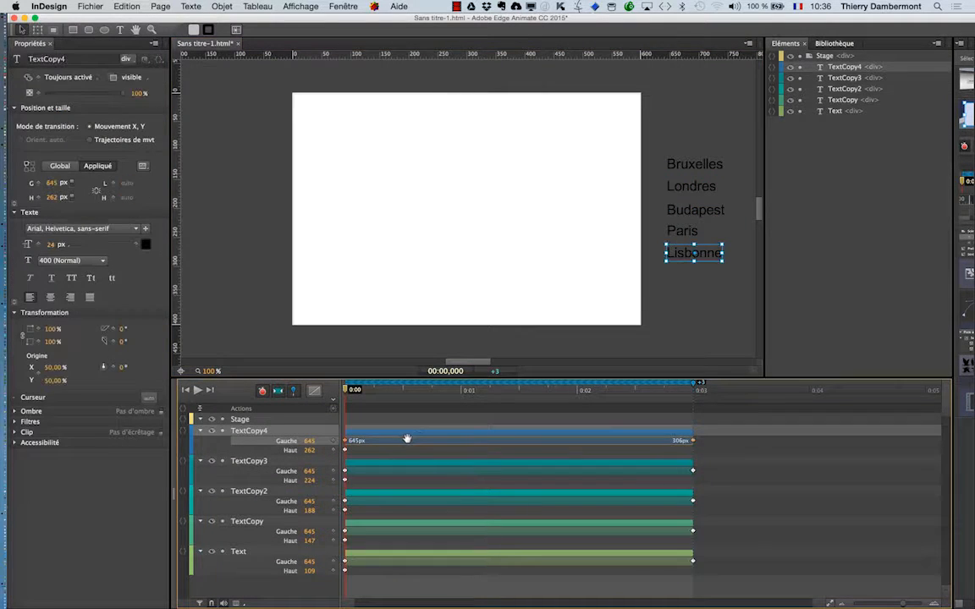
{"action": "left_click", "coordinate": [378, 470]}
{"action": "left_click_drag", "start_coordinate": [377, 471], "coordinate": [412, 470]}
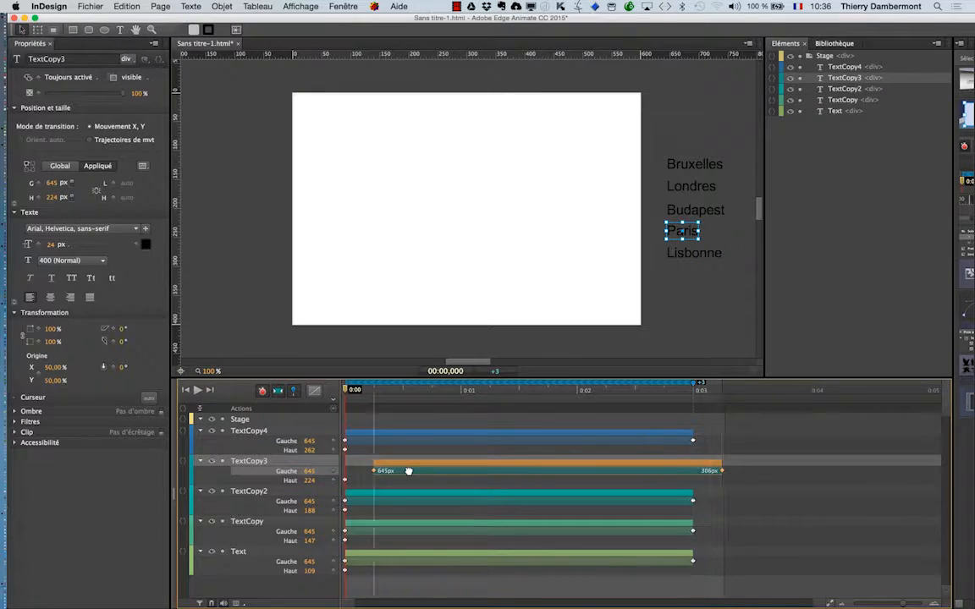
{"action": "left_click", "coordinate": [378, 501]}
{"action": "left_click_drag", "start_coordinate": [378, 501], "coordinate": [498, 532]}
Delay the Londres transition to about 0.75 seconds and the Bruxelles transition to 1 second, and play the animation
{"action": "left_click", "coordinate": [410, 531]}
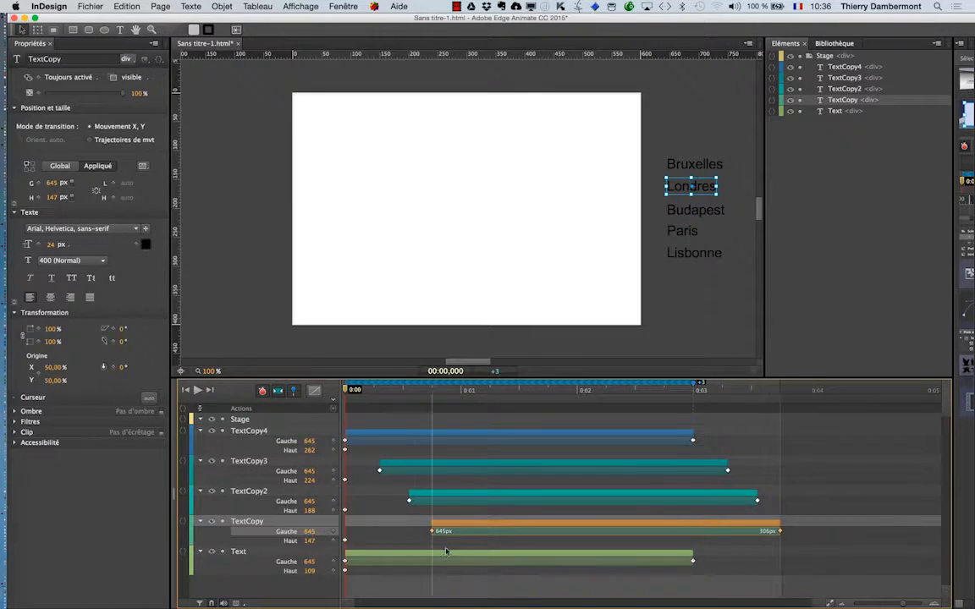
{"action": "left_click", "coordinate": [431, 562]}
{"action": "left_click_drag", "start_coordinate": [431, 562], "coordinate": [528, 560]}
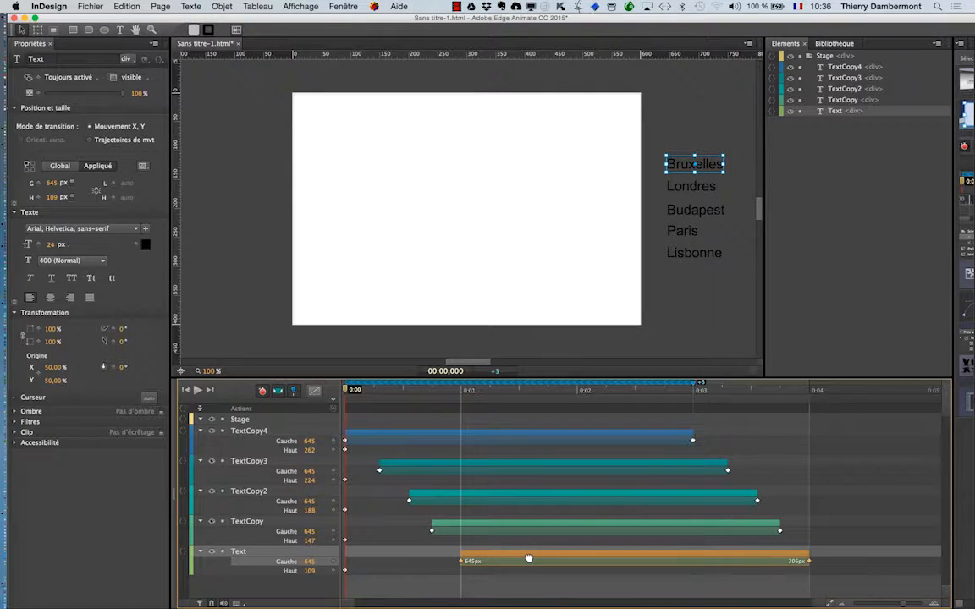
{"action": "left_click", "coordinate": [196, 391]}
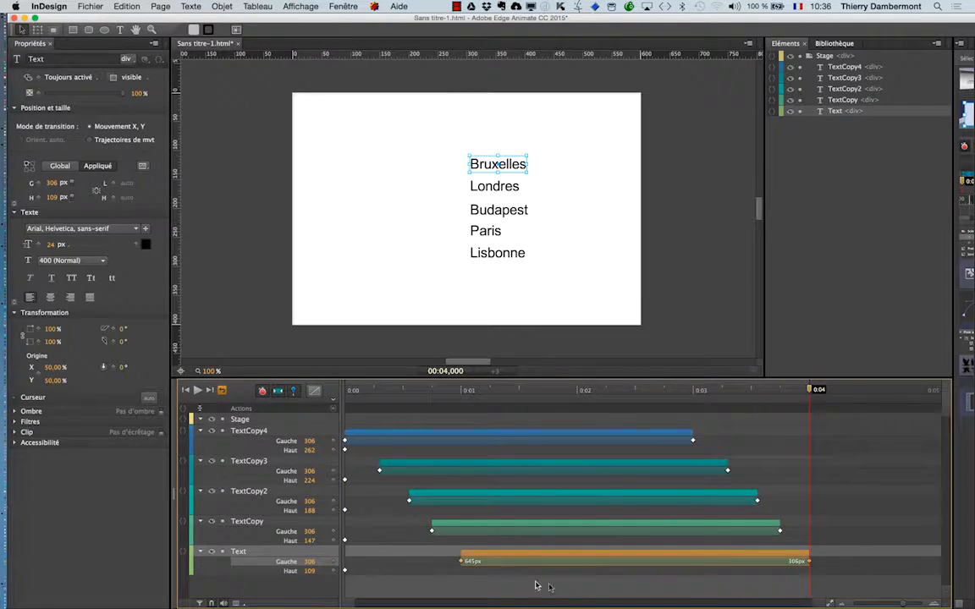
Shorten all five staggered transitions together so the last one ends at about 1.68 seconds, and play the animation from the start
{"action": "left_click_drag", "start_coordinate": [580, 572], "coordinate": [510, 409]}
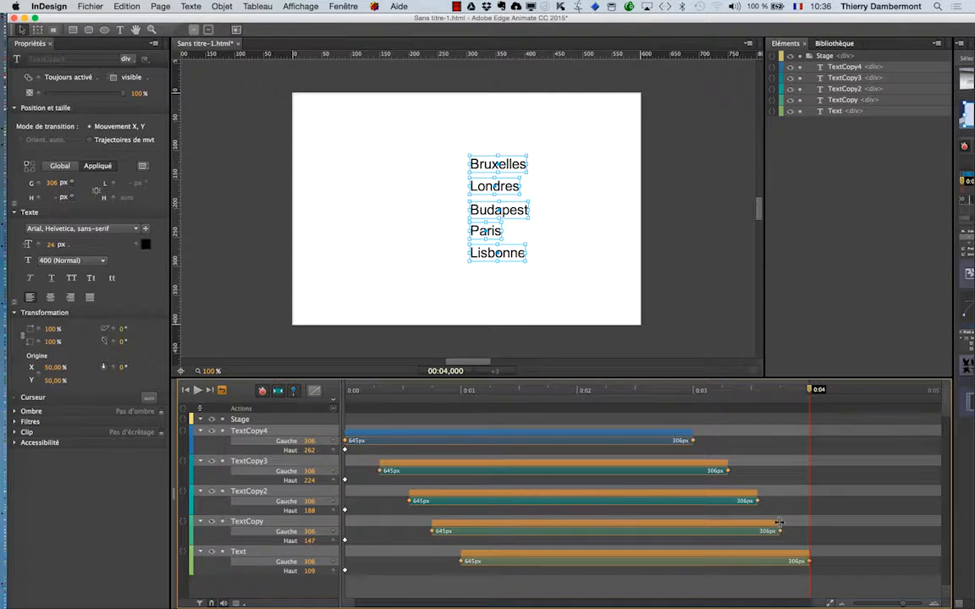
{"action": "left_click", "coordinate": [847, 392]}
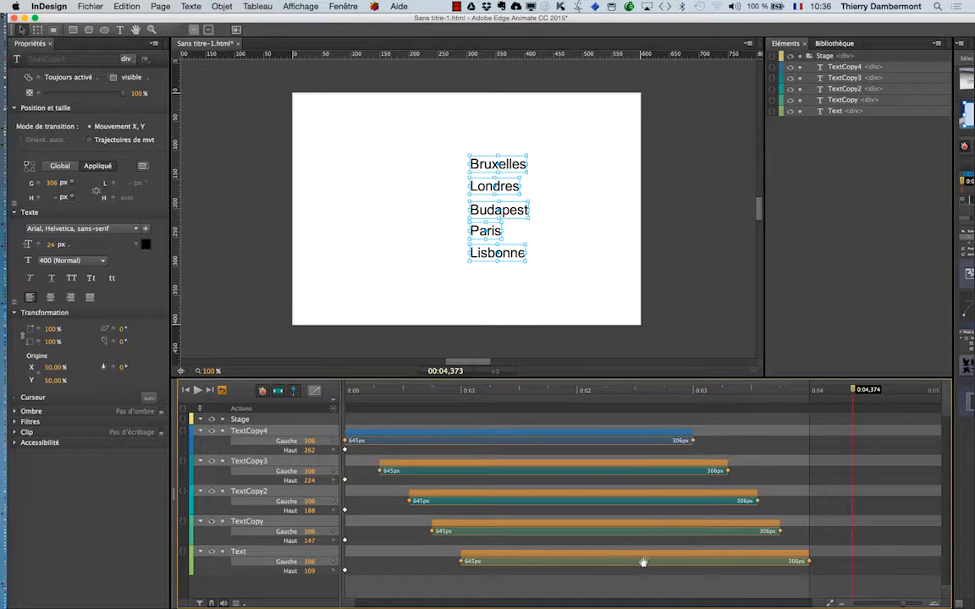
{"action": "left_click", "coordinate": [584, 540]}
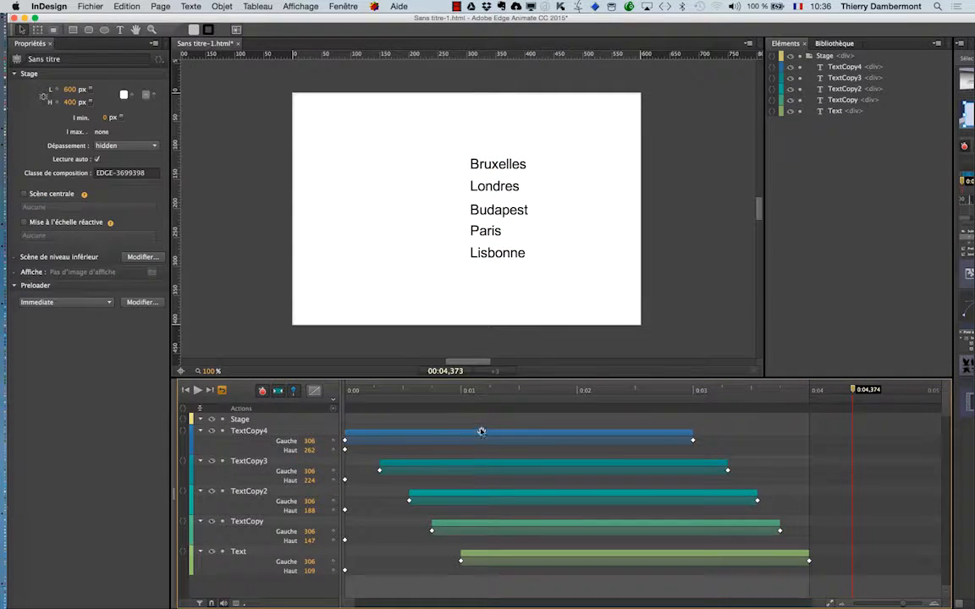
{"action": "left_click_drag", "start_coordinate": [477, 421], "coordinate": [490, 563]}
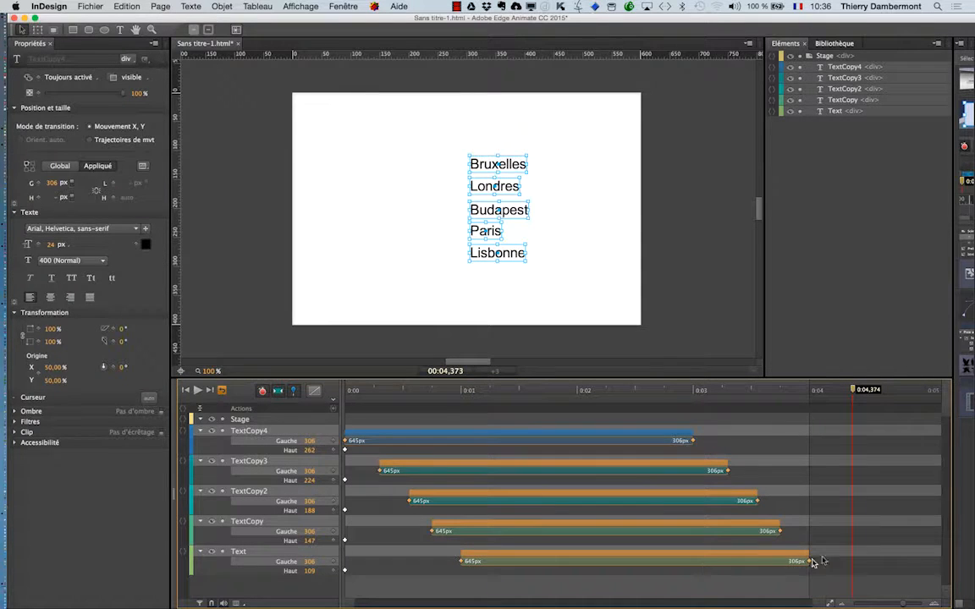
{"action": "left_click_drag", "start_coordinate": [805, 551], "coordinate": [538, 550]}
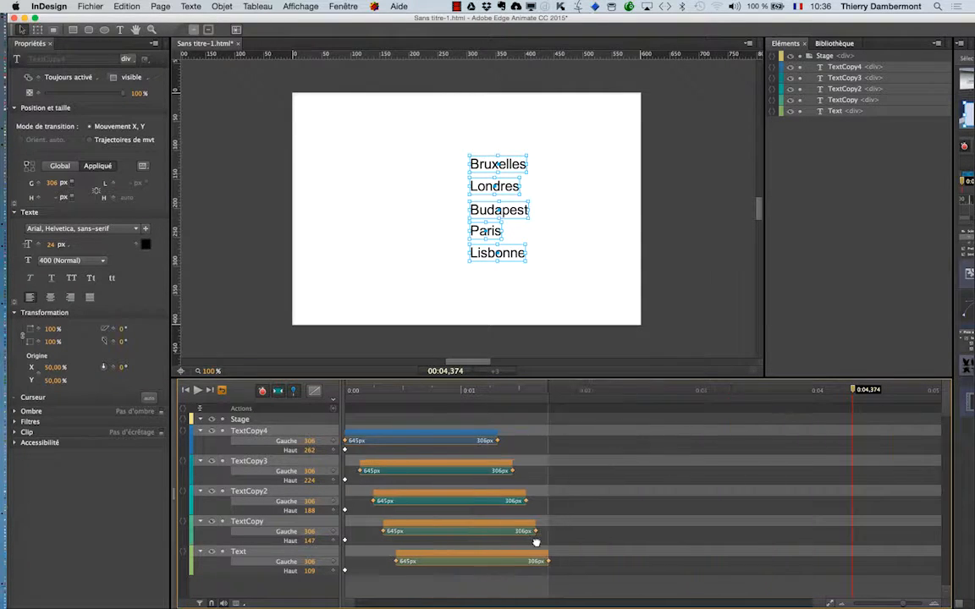
{"action": "left_click", "coordinate": [188, 390]}
{"action": "left_click", "coordinate": [197, 390]}
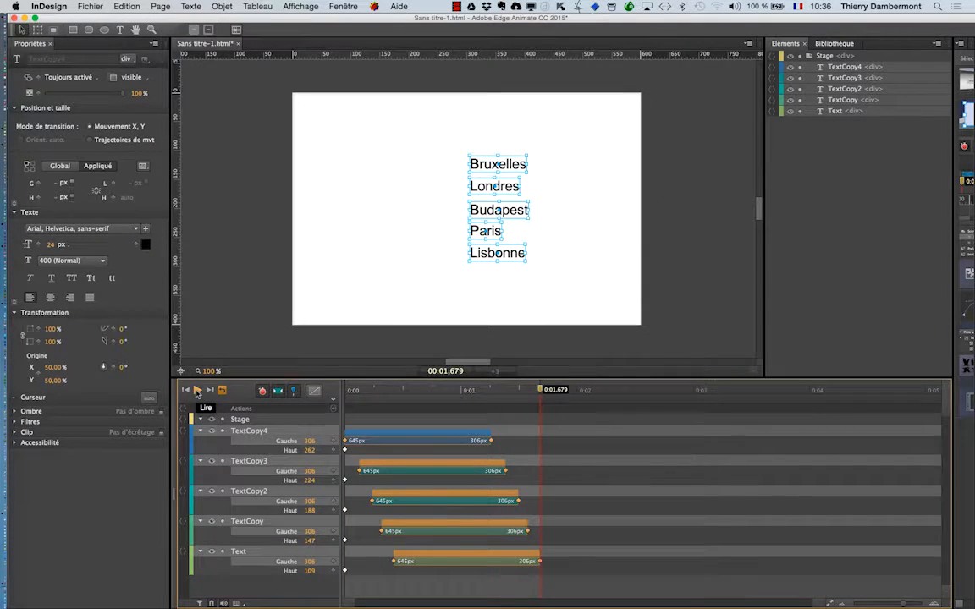
Apply the Elastique easing from Acc./Déc. progressive to all five transitions, and replay the animation from the start
{"action": "left_click_drag", "start_coordinate": [451, 590], "coordinate": [382, 424]}
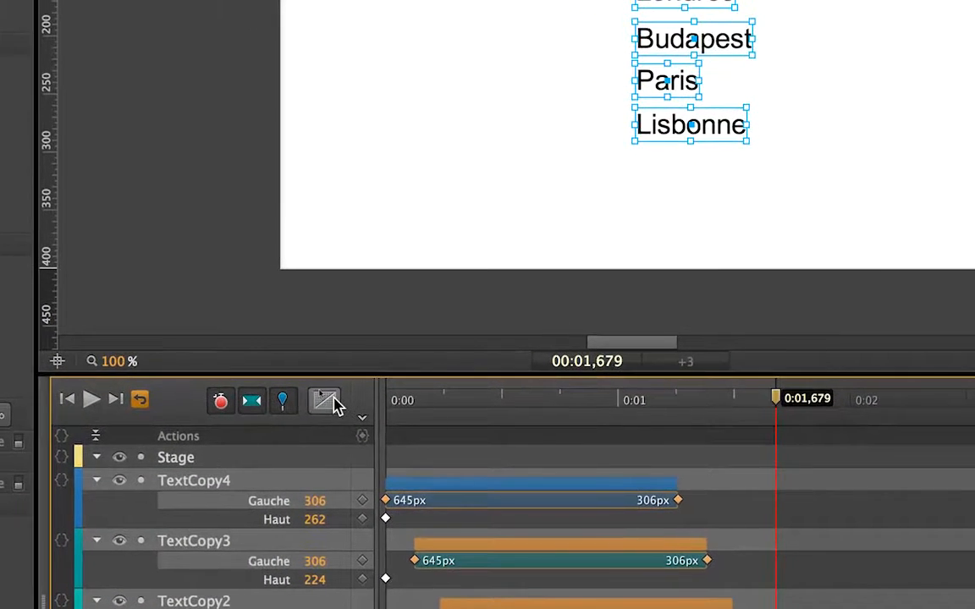
{"action": "left_click", "coordinate": [271, 370]}
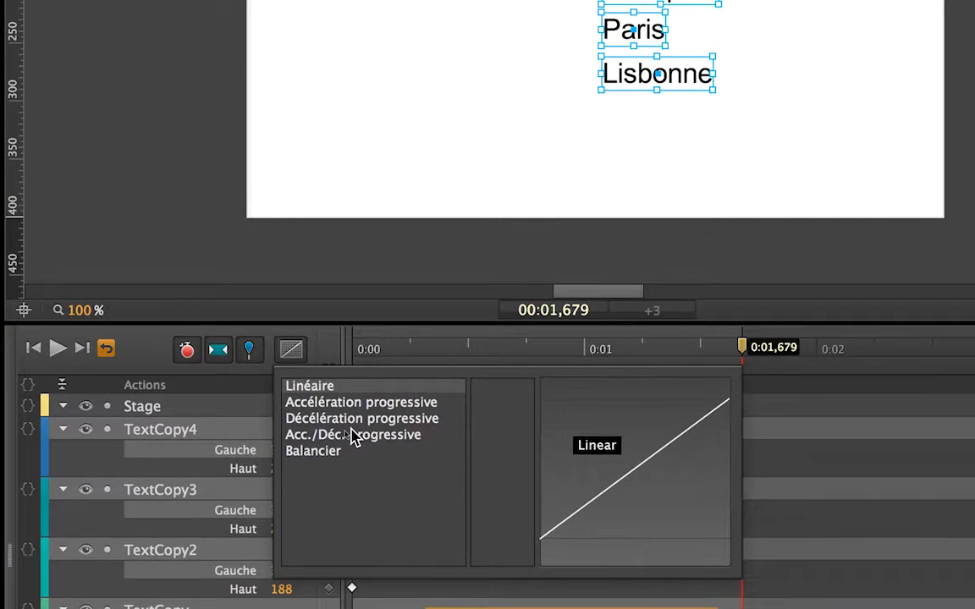
{"action": "mouse_move", "coordinate": [395, 491]}
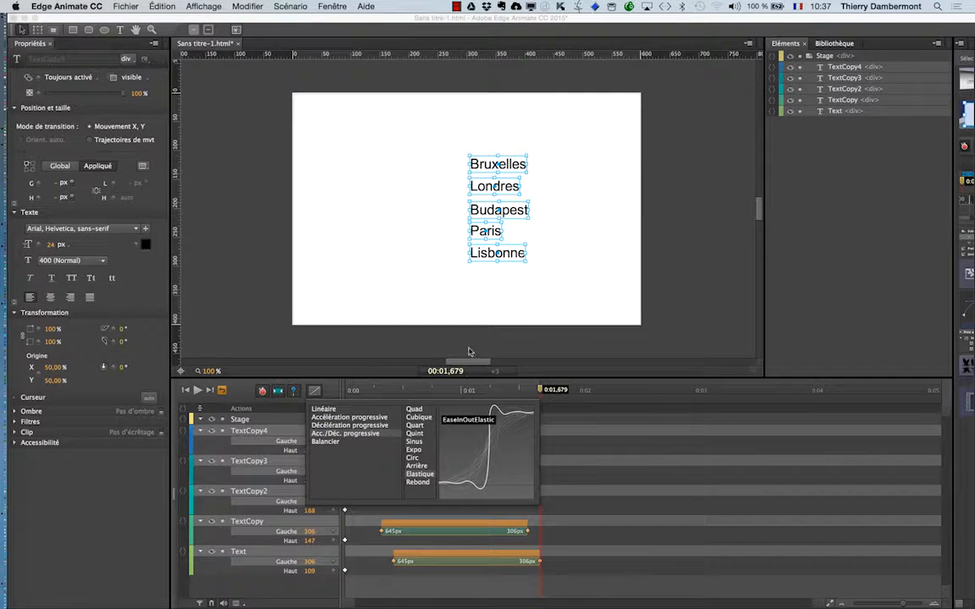
{"action": "left_click", "coordinate": [470, 352]}
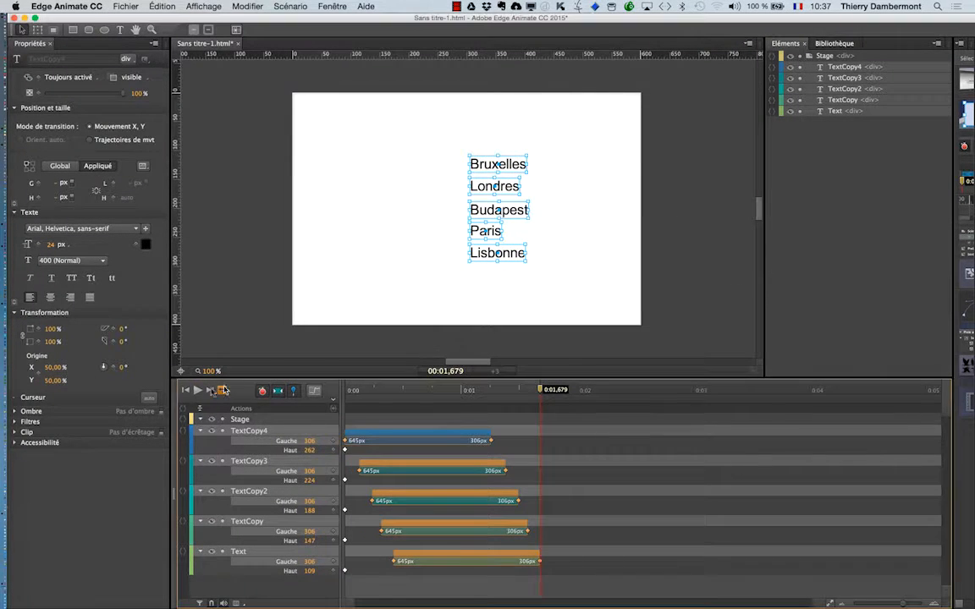
{"action": "left_click", "coordinate": [185, 390]}
{"action": "left_click", "coordinate": [196, 390]}
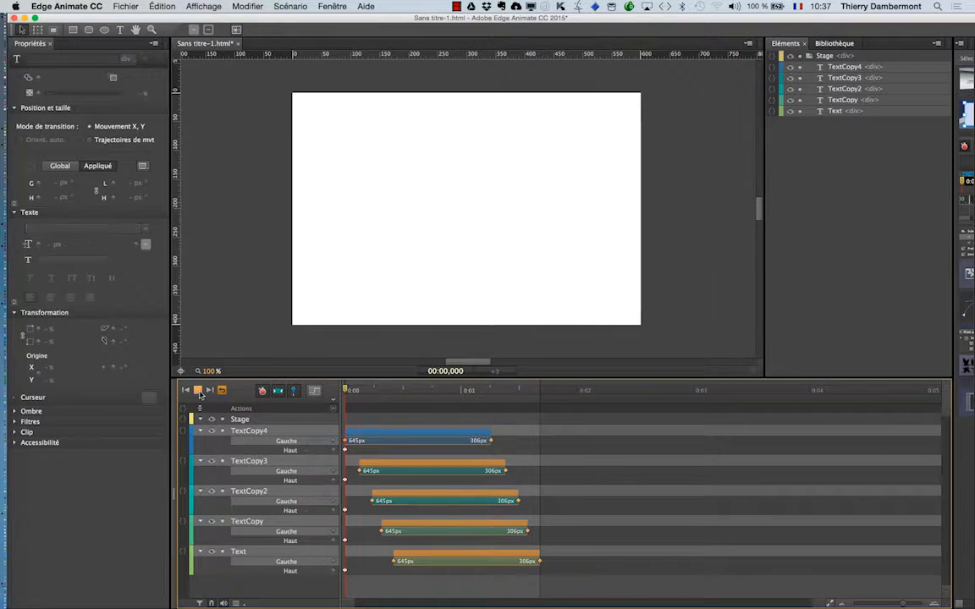
{"action": "key", "text": "super+a"}
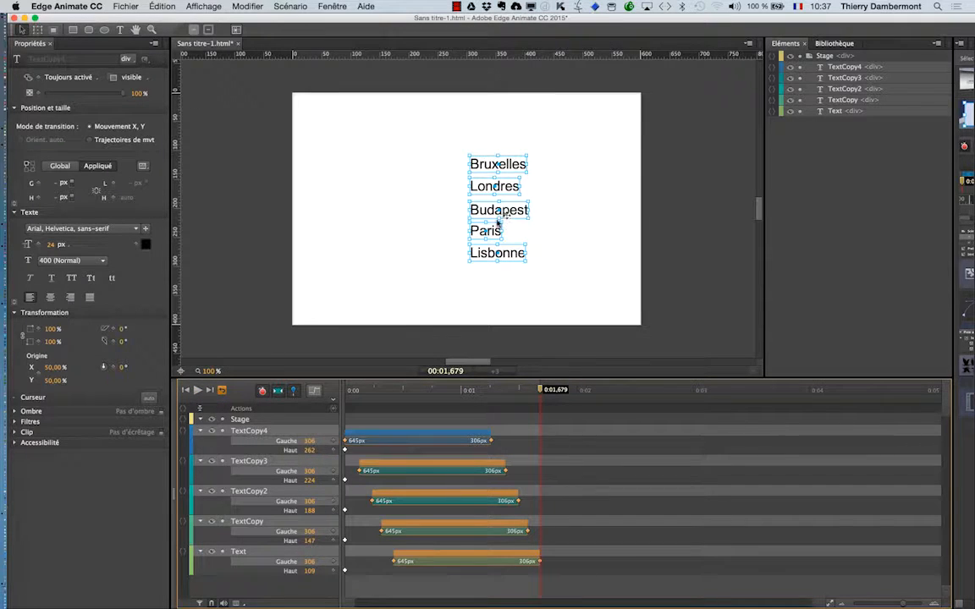
{"action": "left_click", "coordinate": [187, 391]}
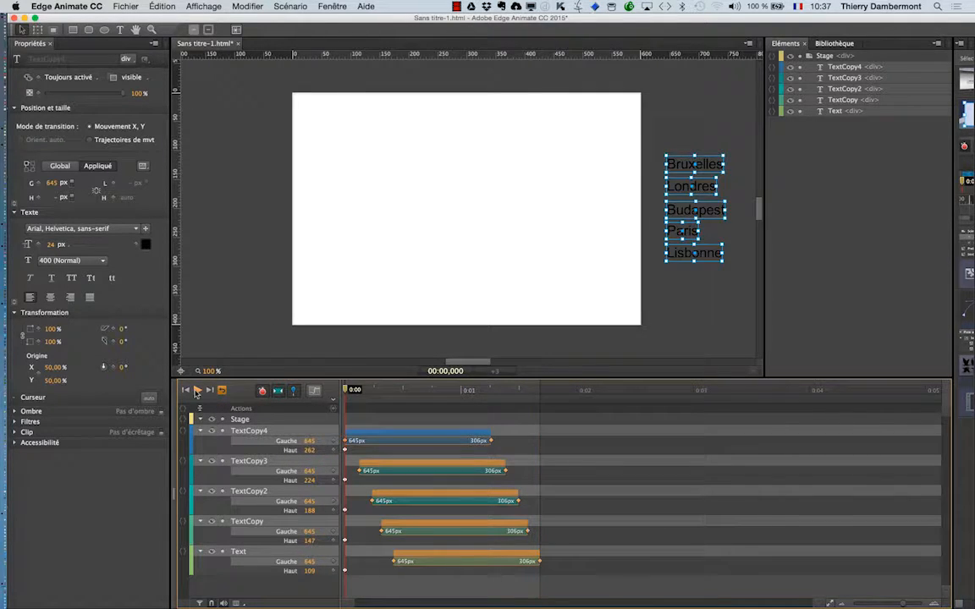
{"action": "left_click", "coordinate": [196, 390]}
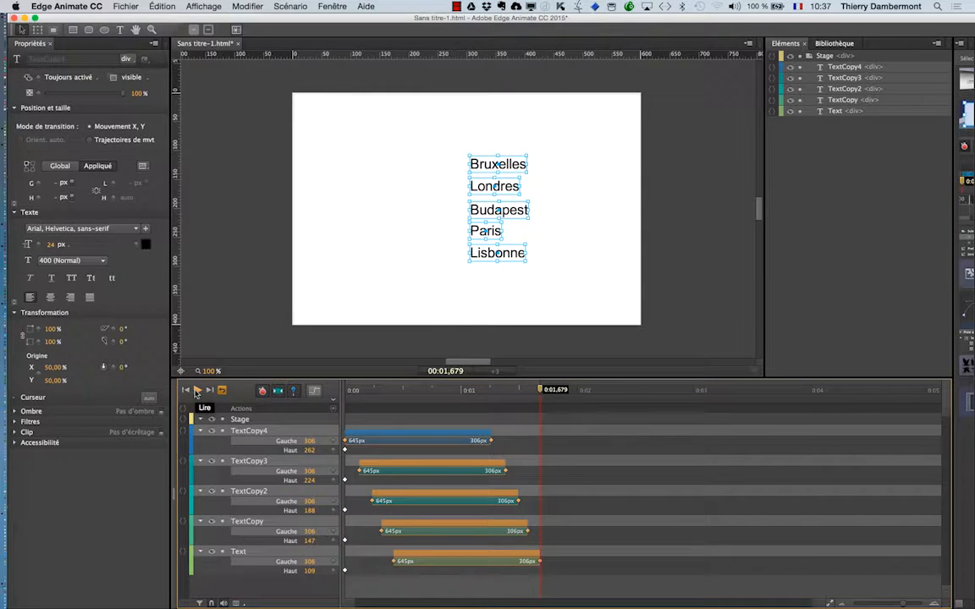
Begin saving the composition to the Bureau location with the file name "texte villes.html"
{"action": "left_click", "coordinate": [115, 5]}
{"action": "left_click", "coordinate": [433, 159]}
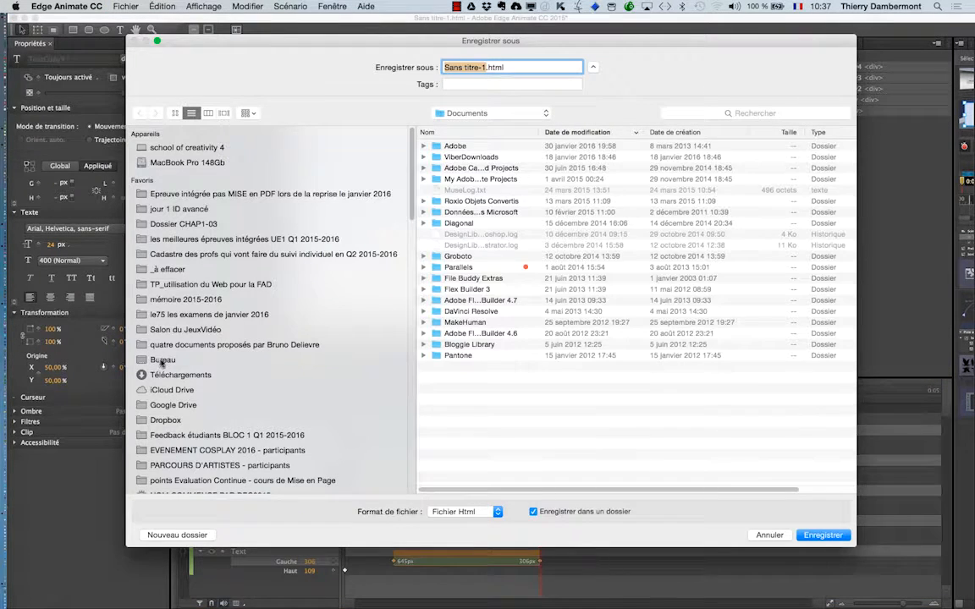
{"action": "left_click", "coordinate": [162, 360]}
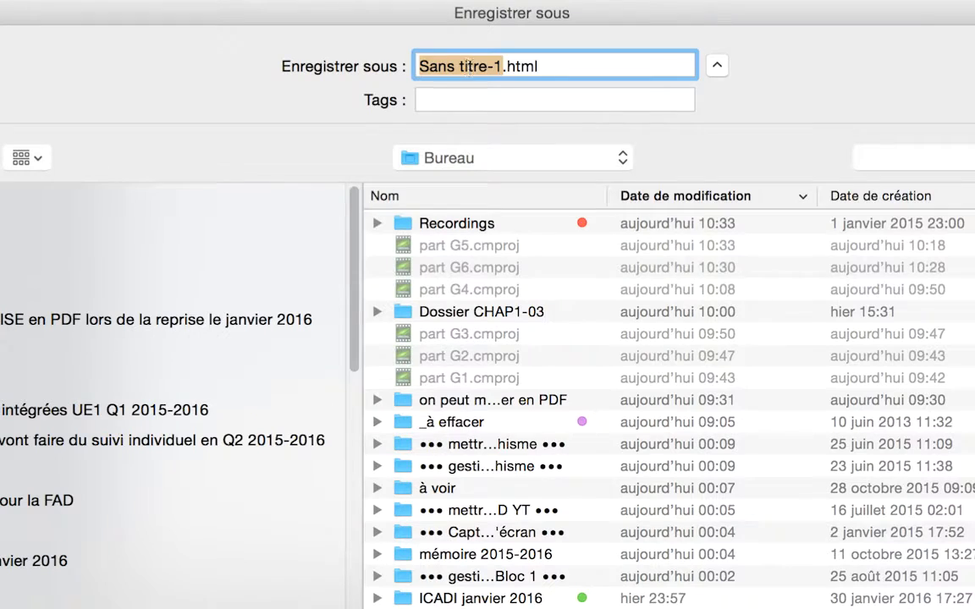
{"action": "type", "text": "texte vu"}
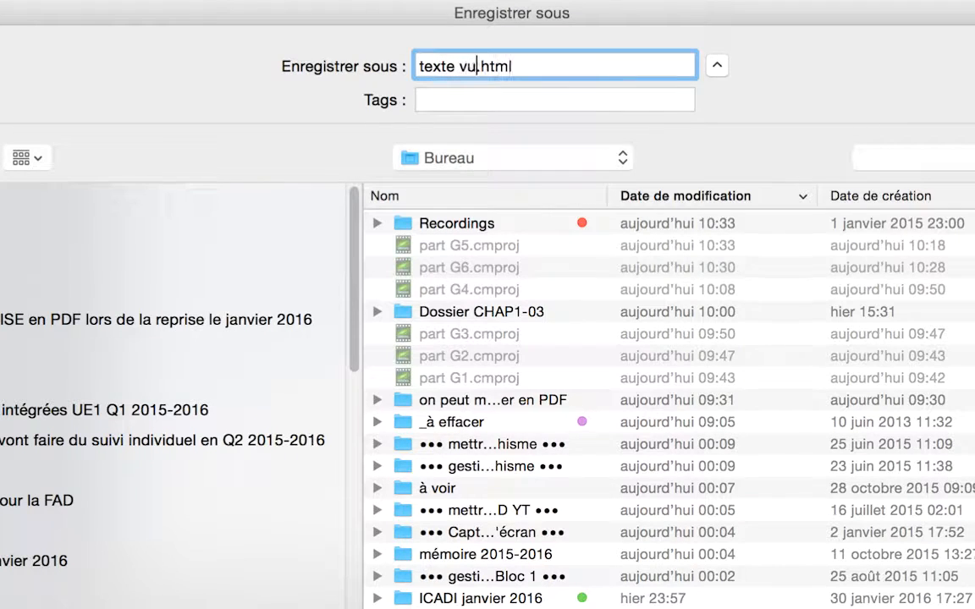
{"action": "key", "text": "BackSpace"}
{"action": "type", "text": "illes"}
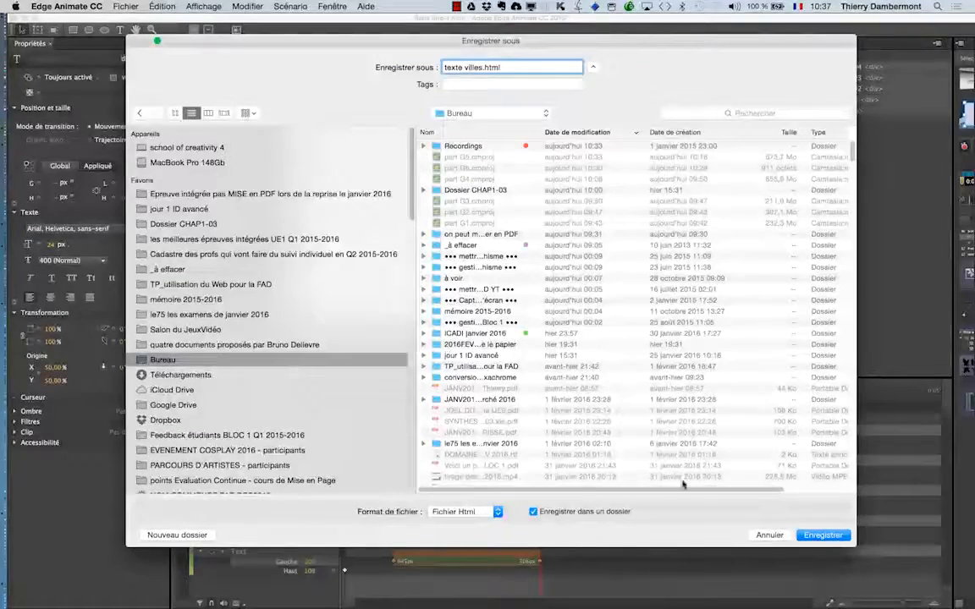
Create a new folder named "animation html5" in the Bureau location for the save
{"action": "left_click", "coordinate": [177, 535]}
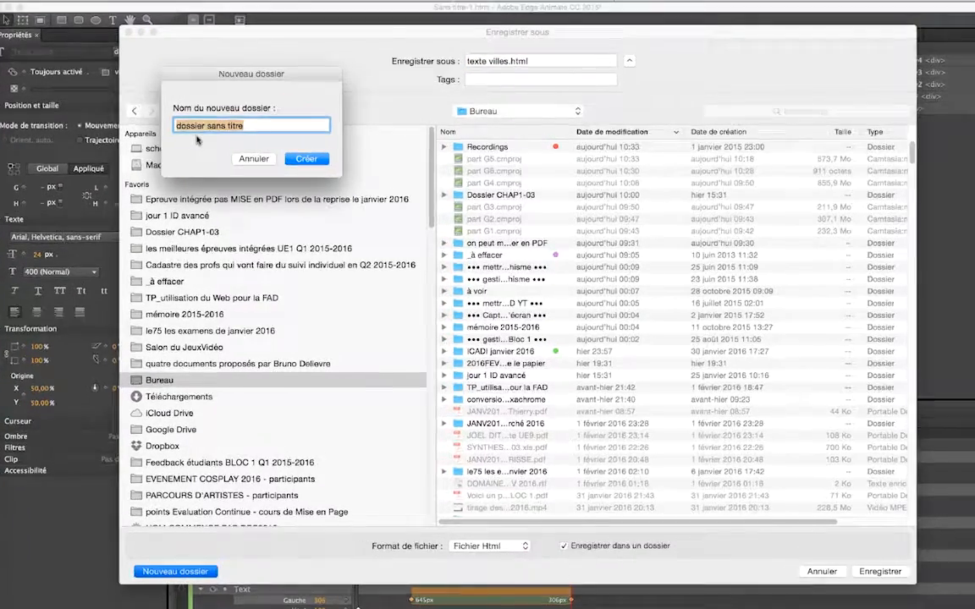
{"action": "type", "text": "animatio"}
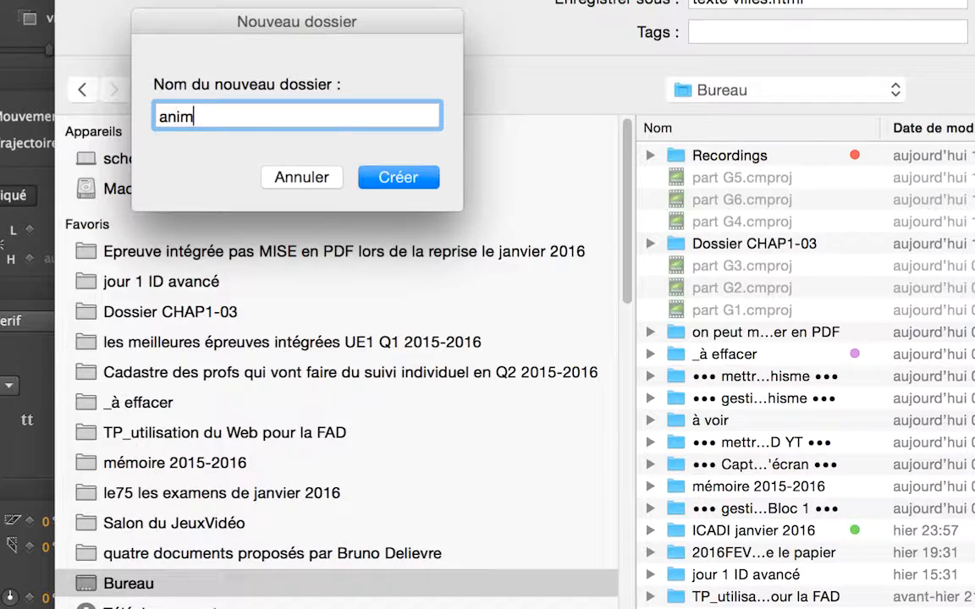
{"action": "type", "text": "n html"}
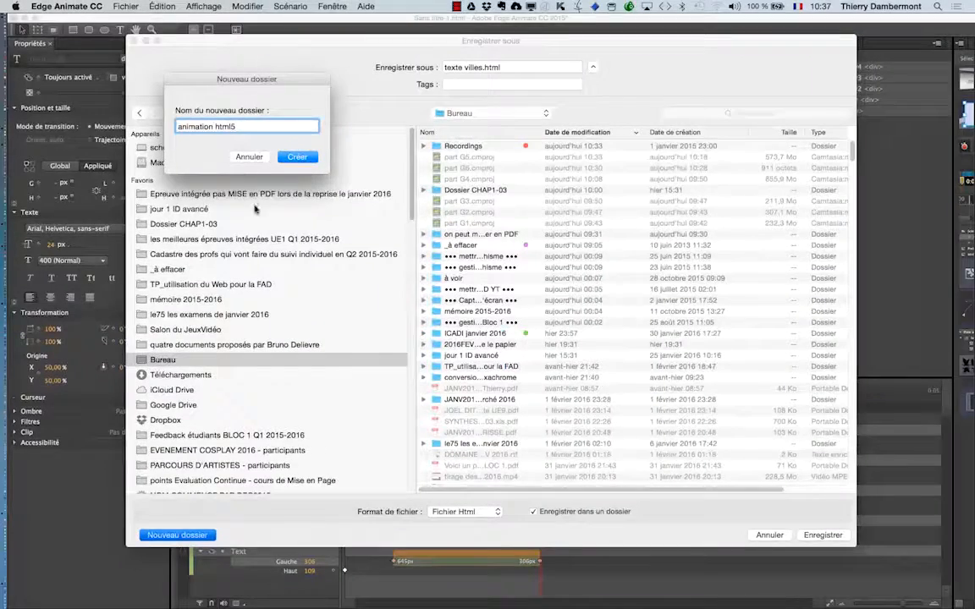
{"action": "type", "text": "5"}
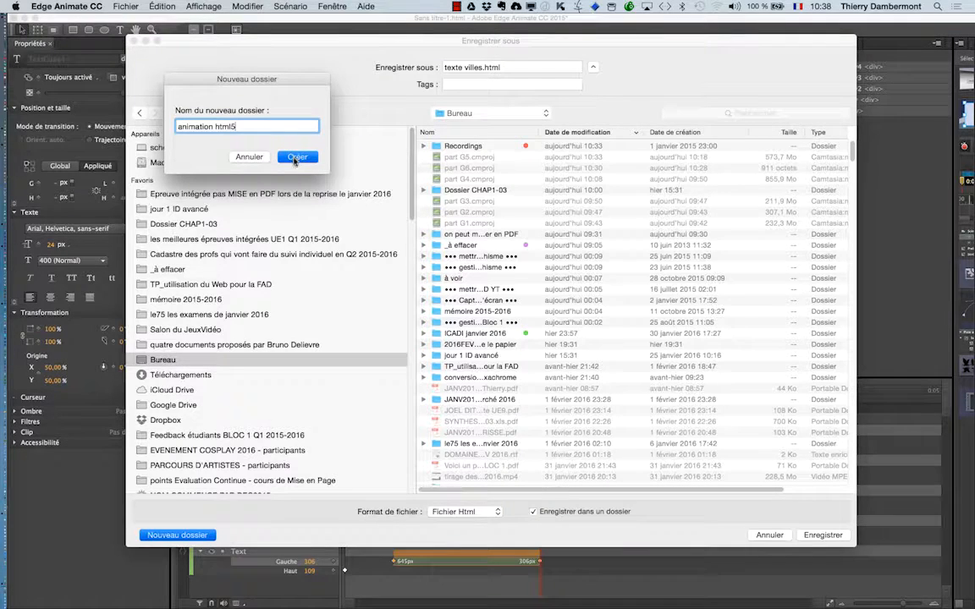
{"action": "left_click", "coordinate": [296, 157]}
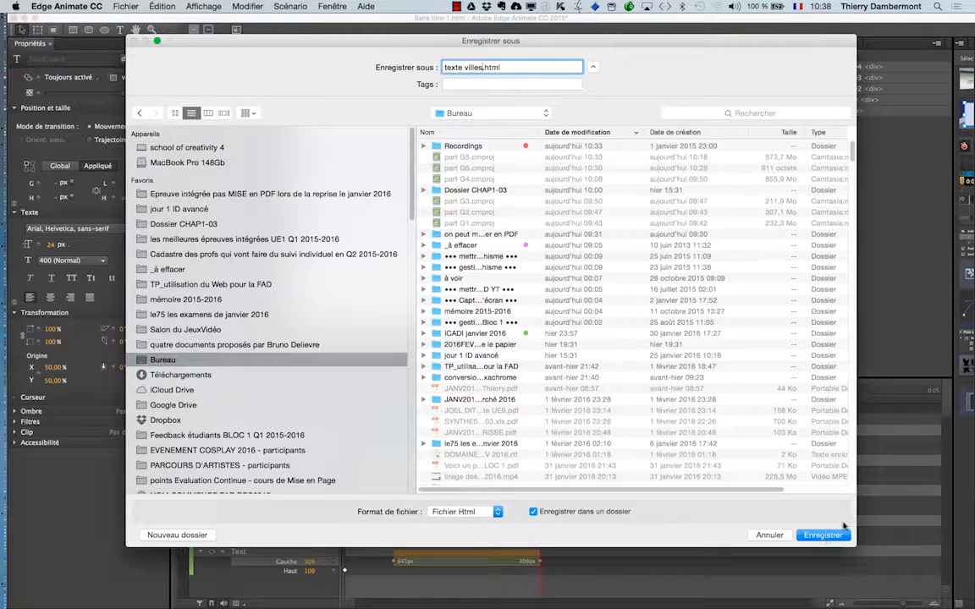
Complete saving the composition as texte villes.html, stored in its own folder
{"action": "left_click", "coordinate": [843, 526]}
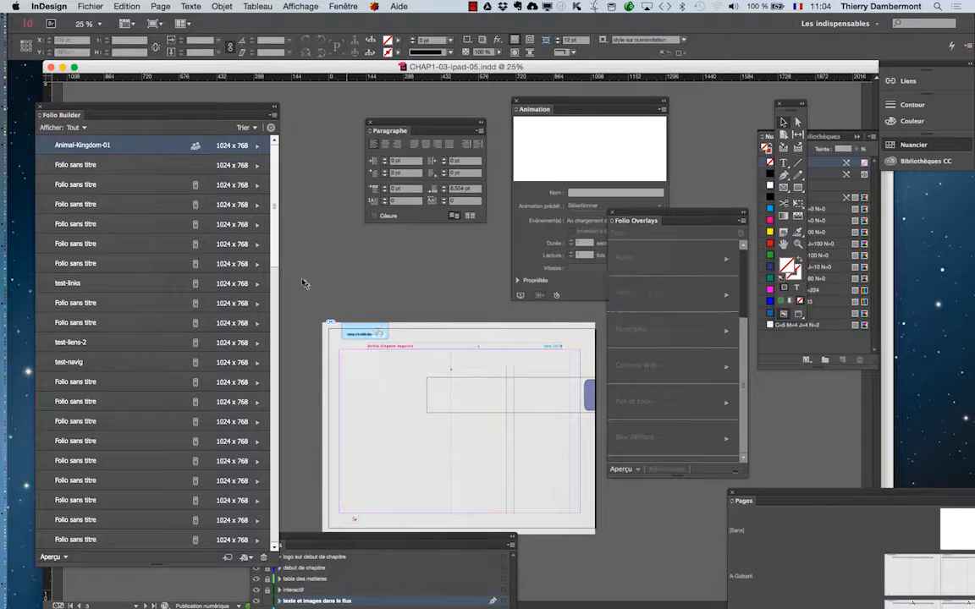
Switch to Edge Animate and reset the Default workspace to its original layout to bring back the texte villes.html composition
{"action": "key", "text": "super+Tab"}
{"action": "key", "text": "super+Tab"}
{"action": "key", "text": "super+Tab"}
{"action": "key", "text": "super+Tab"}
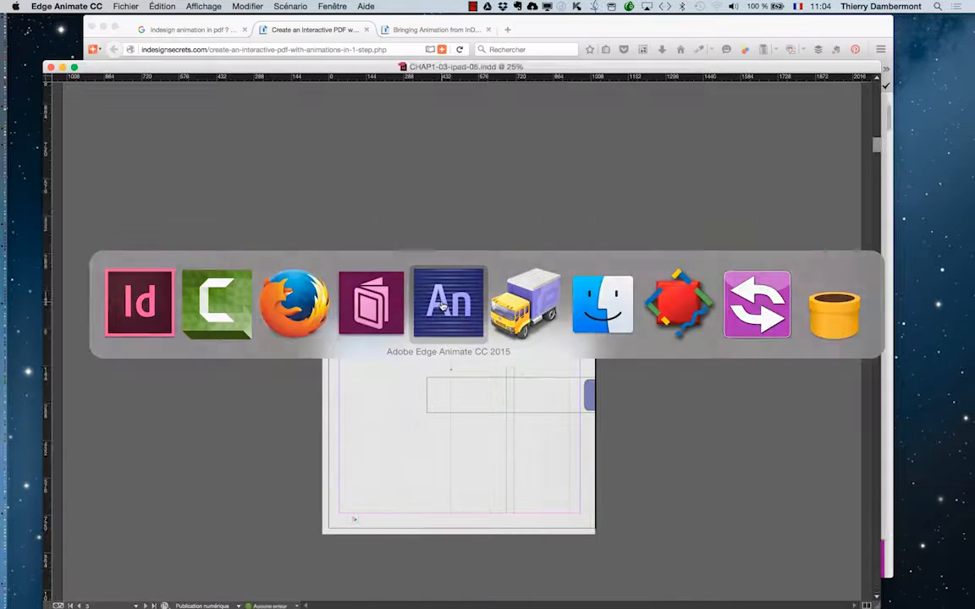
{"action": "left_click", "coordinate": [326, 6]}
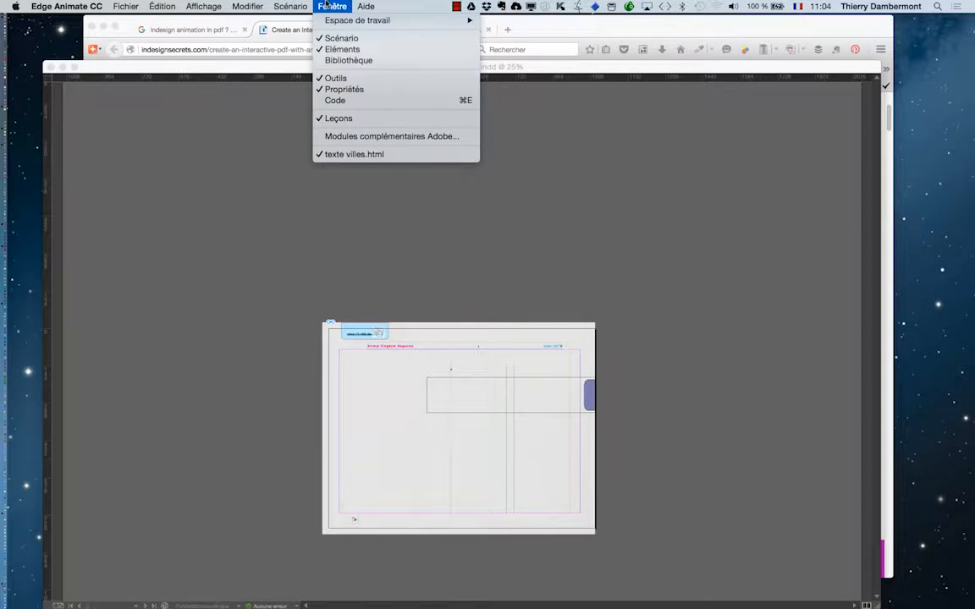
{"action": "left_click", "coordinate": [352, 154]}
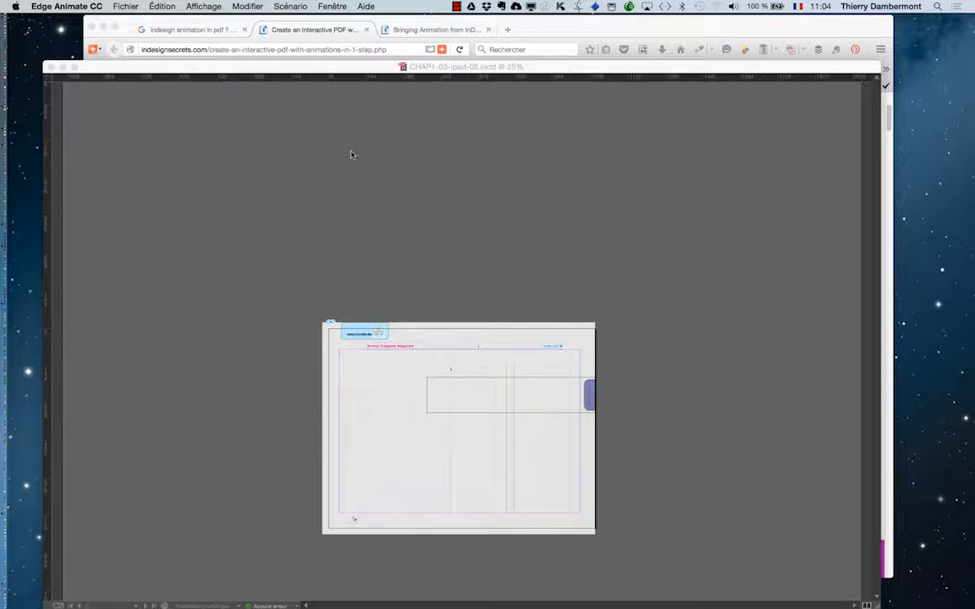
{"action": "left_click", "coordinate": [332, 6]}
{"action": "mouse_move", "coordinate": [401, 23]}
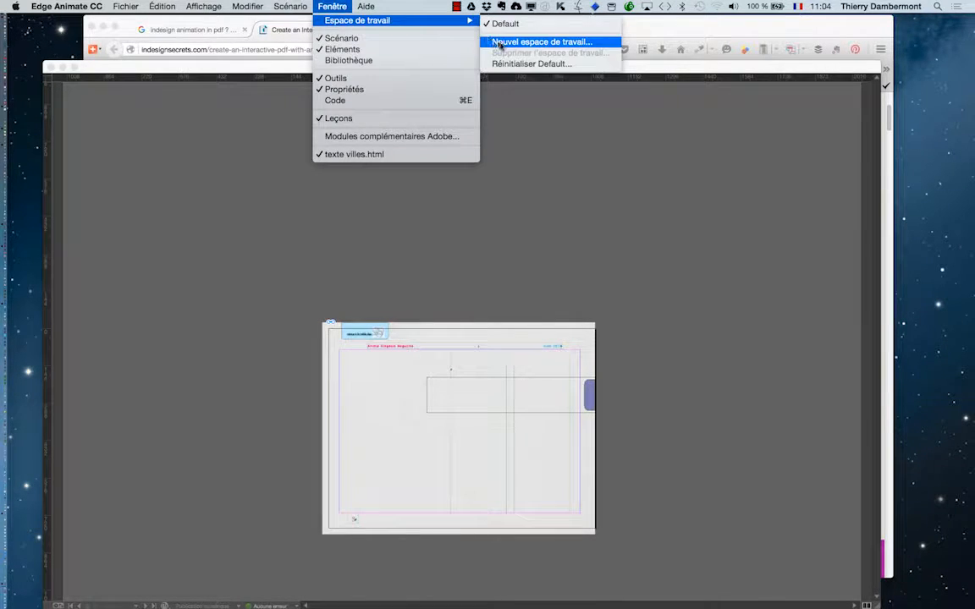
{"action": "left_click", "coordinate": [513, 64]}
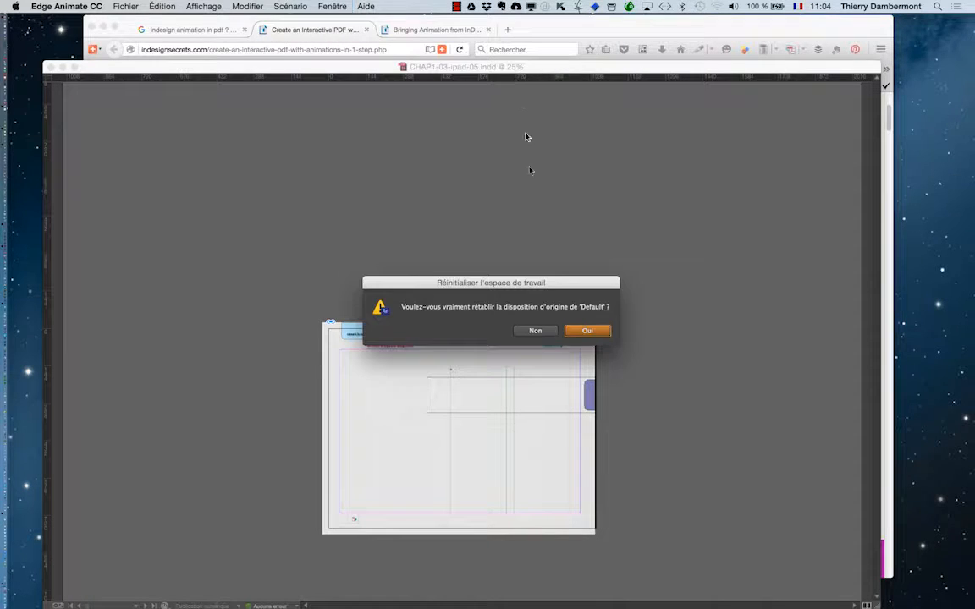
{"action": "left_click", "coordinate": [586, 331]}
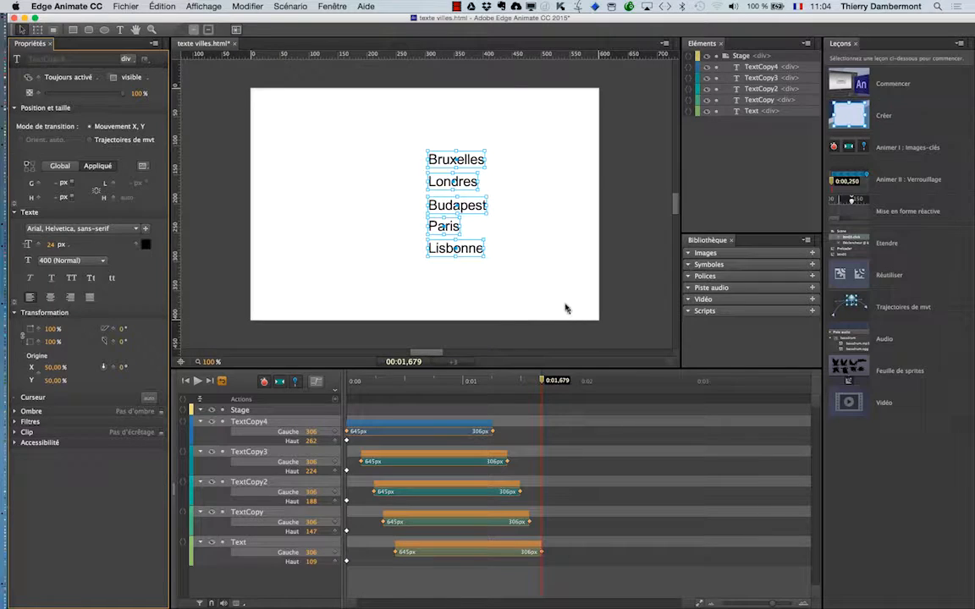
Open the publish settings and view the options of the Edge Animate deployment package (.oam) target
{"action": "left_click", "coordinate": [110, 5]}
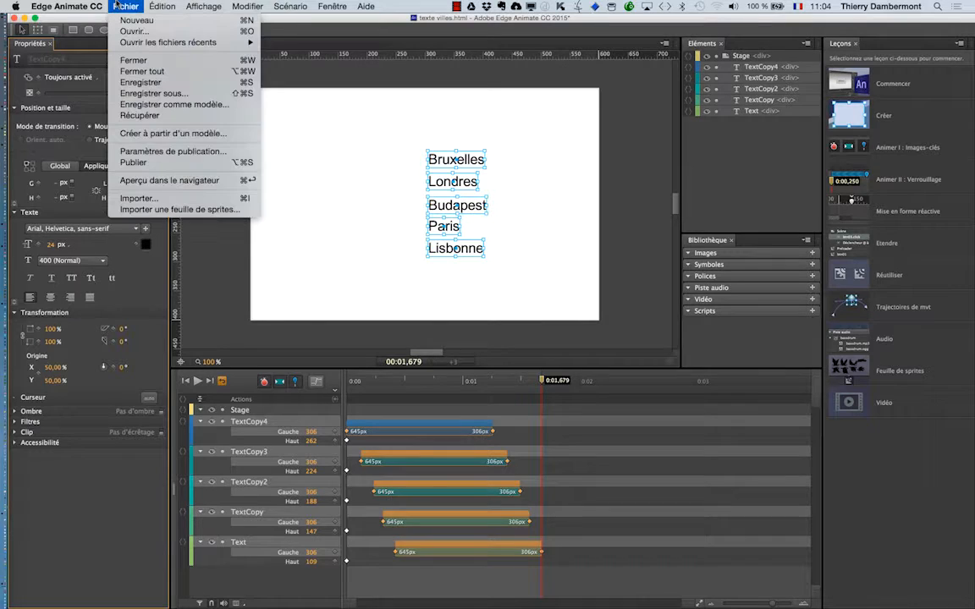
{"action": "left_click", "coordinate": [159, 152]}
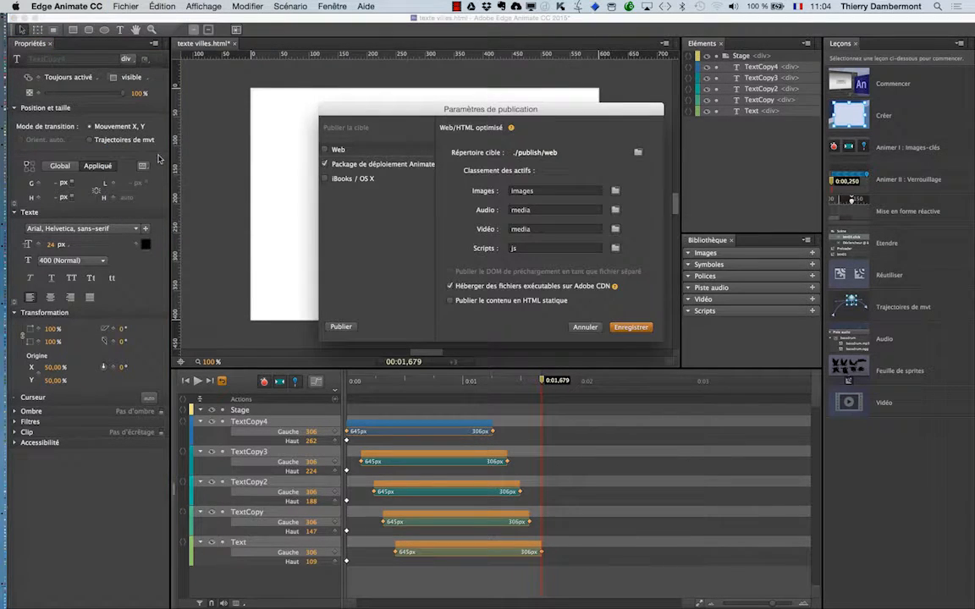
{"action": "left_click", "coordinate": [363, 166]}
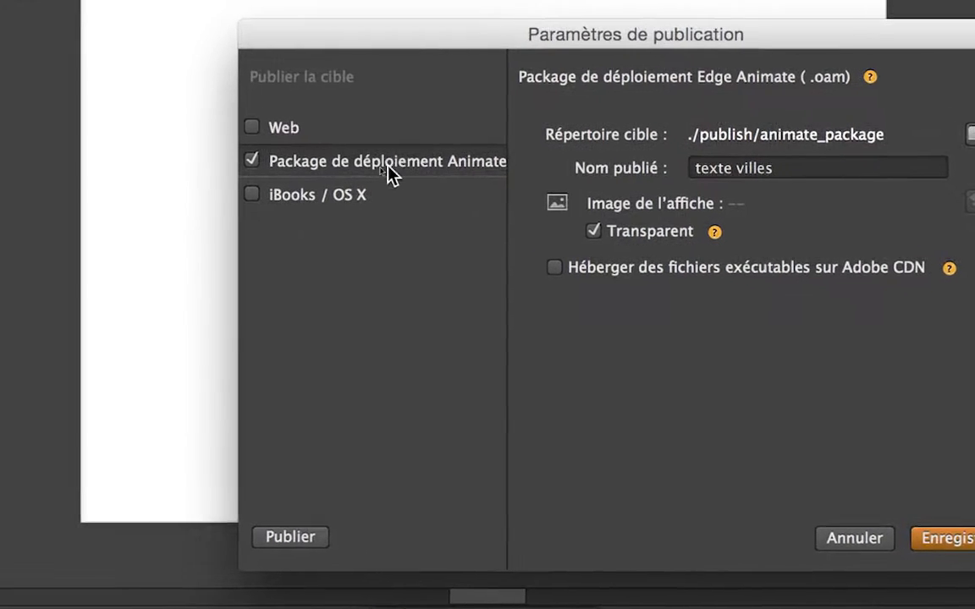
{"action": "left_click", "coordinate": [69, 138]}
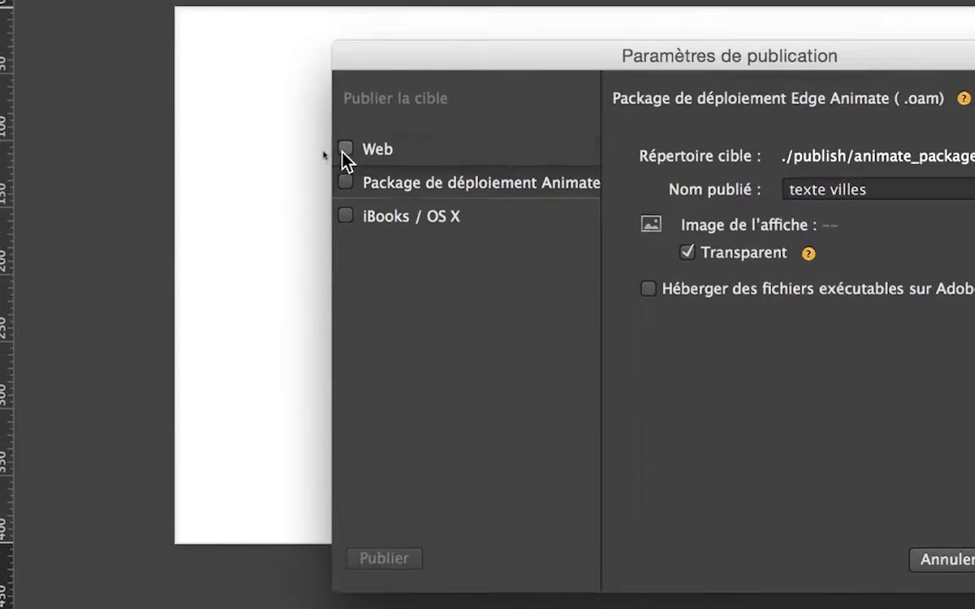
{"action": "left_click", "coordinate": [345, 147]}
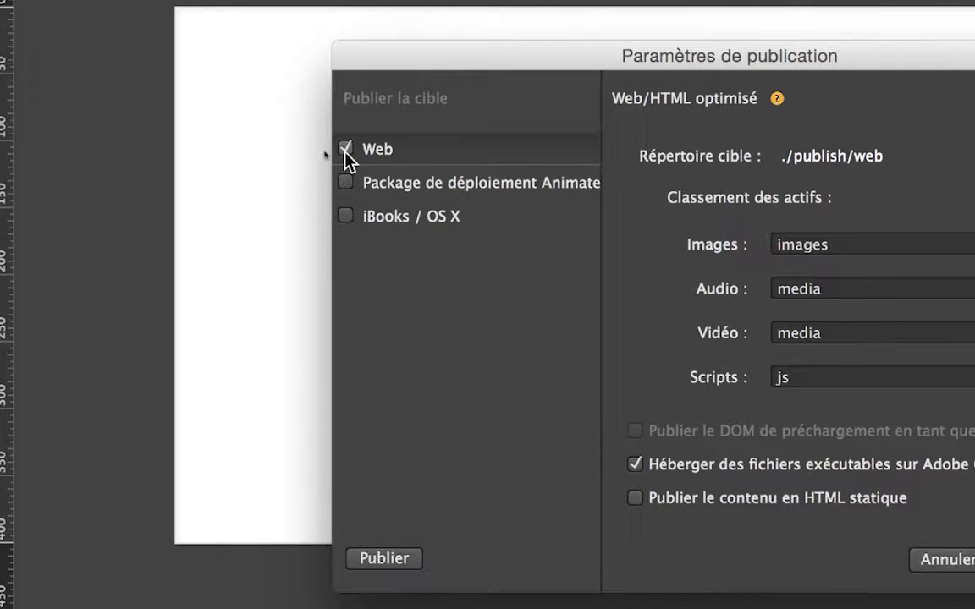
{"action": "left_click", "coordinate": [333, 158]}
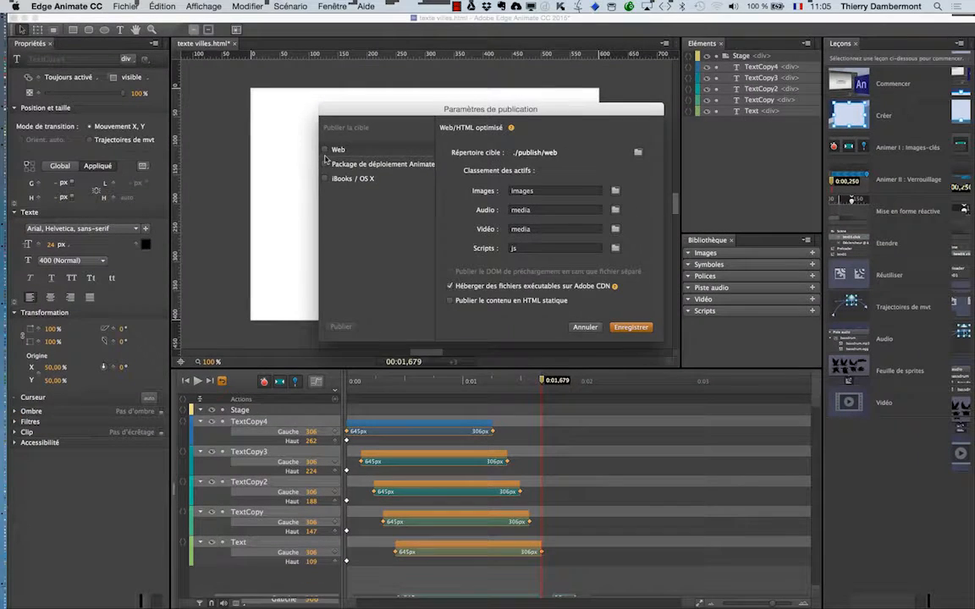
{"action": "left_click", "coordinate": [949, 556]}
Publish the texte villes composition with the existing publish settings
{"action": "left_click", "coordinate": [131, 6]}
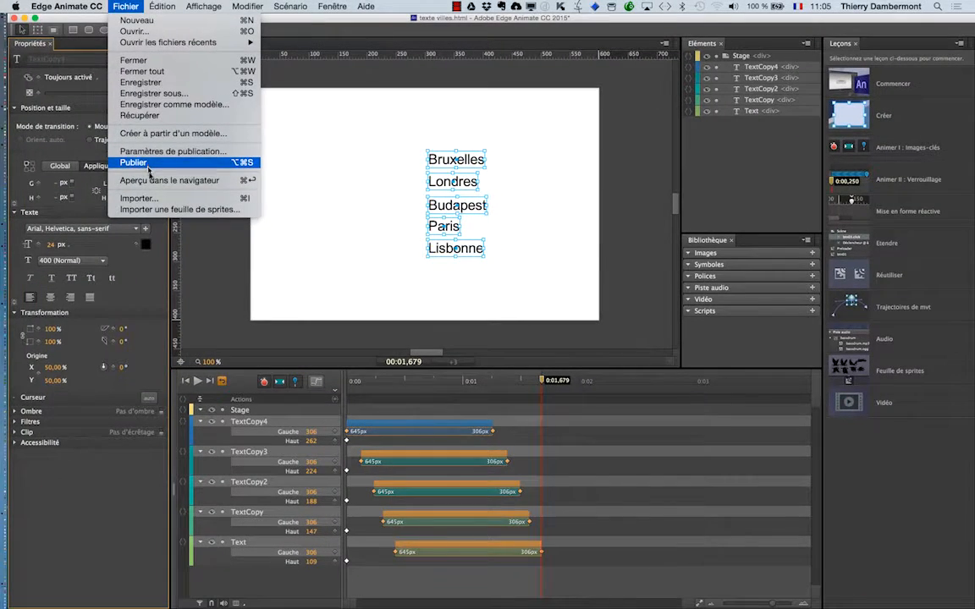
{"action": "left_click", "coordinate": [148, 167]}
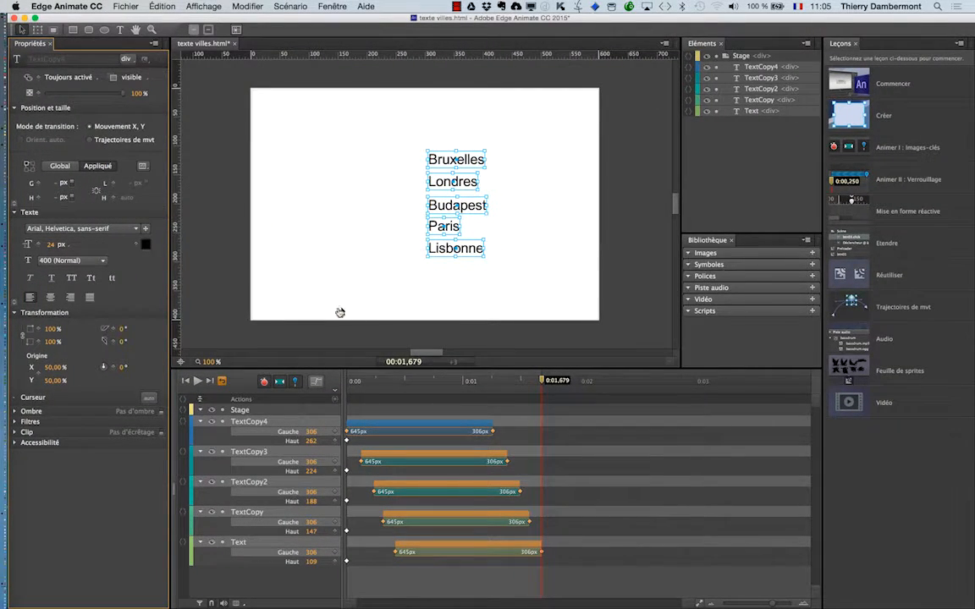
Clear away the Firefox and Edge Animate windows and switch to the CHAP1-03-ipad-05.indd document in InDesign
{"action": "key", "text": "super+Tab"}
{"action": "key", "text": "super+Tab"}
{"action": "key", "text": "super+Tab"}
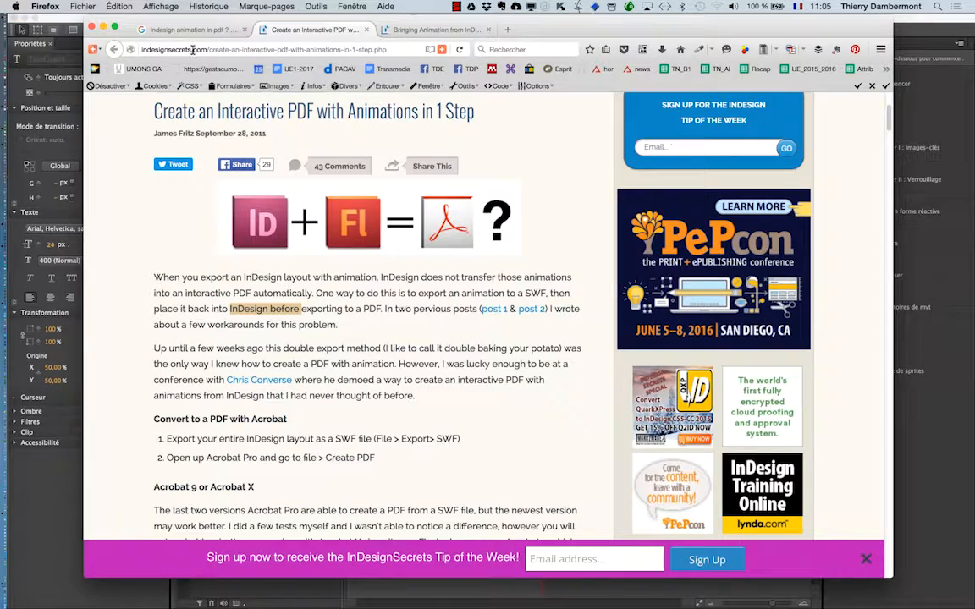
{"action": "left_click", "coordinate": [174, 29]}
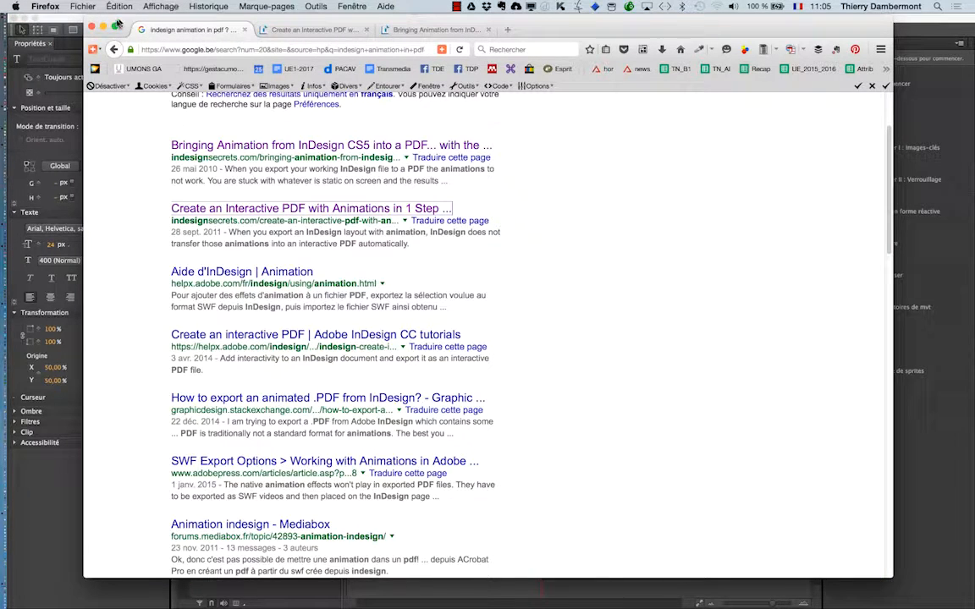
{"action": "left_click", "coordinate": [93, 28]}
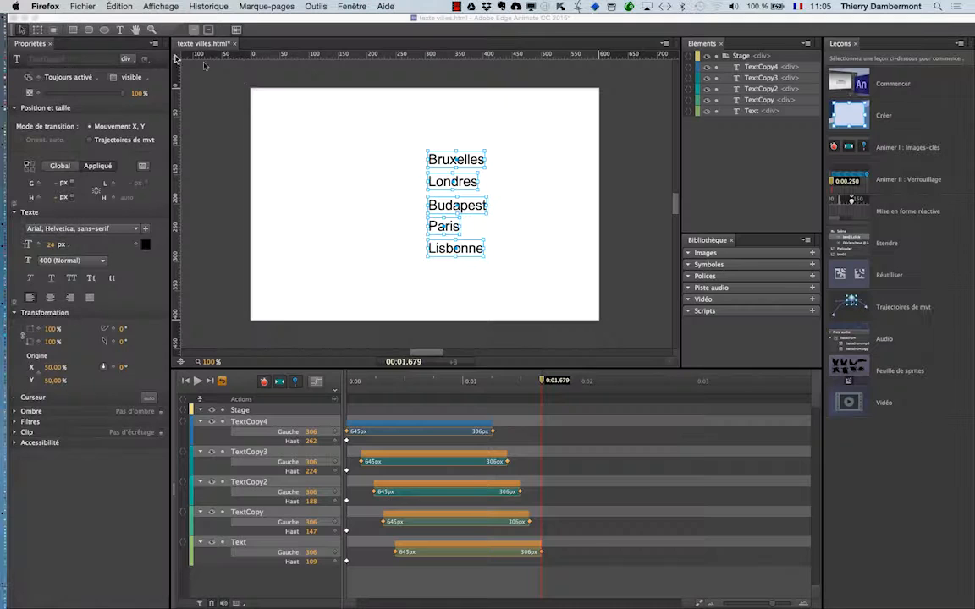
{"action": "left_click", "coordinate": [340, 5]}
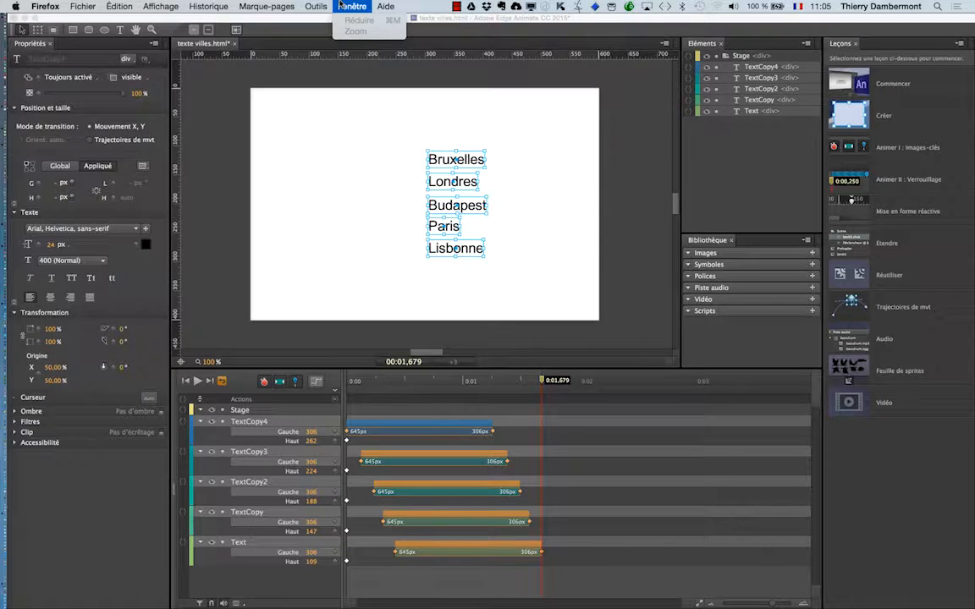
{"action": "left_click", "coordinate": [340, 4]}
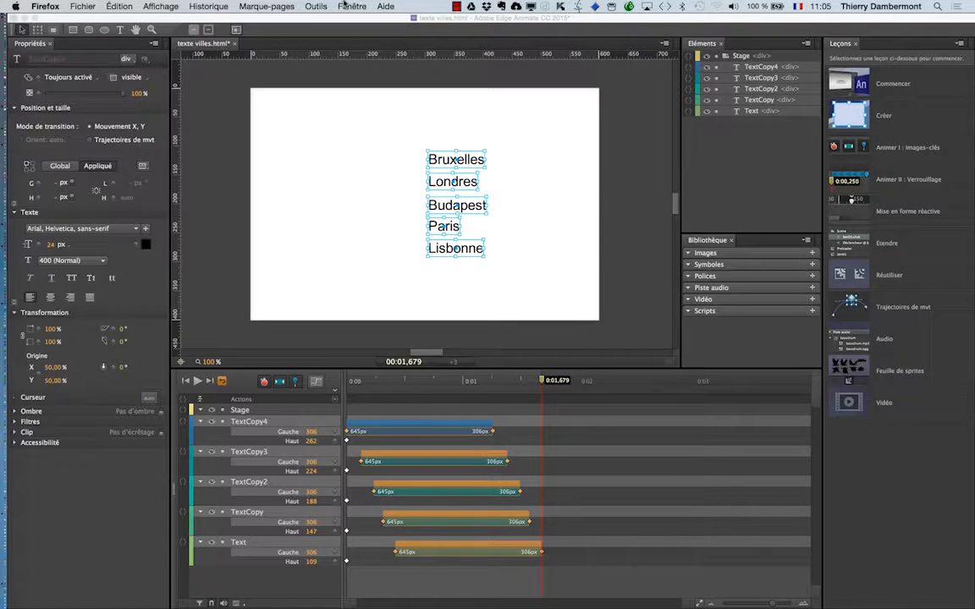
{"action": "left_click", "coordinate": [24, 17]}
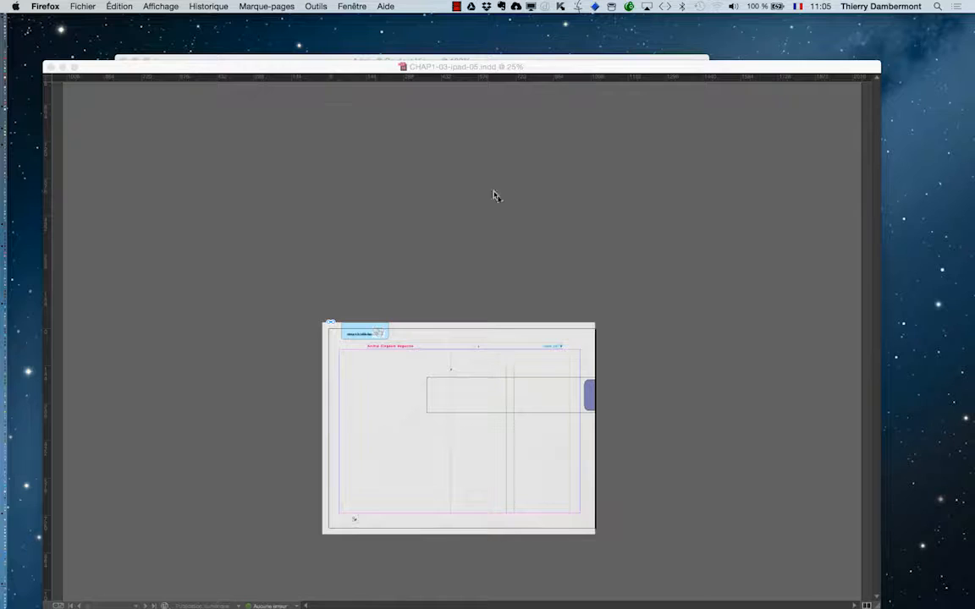
{"action": "left_click", "coordinate": [232, 65]}
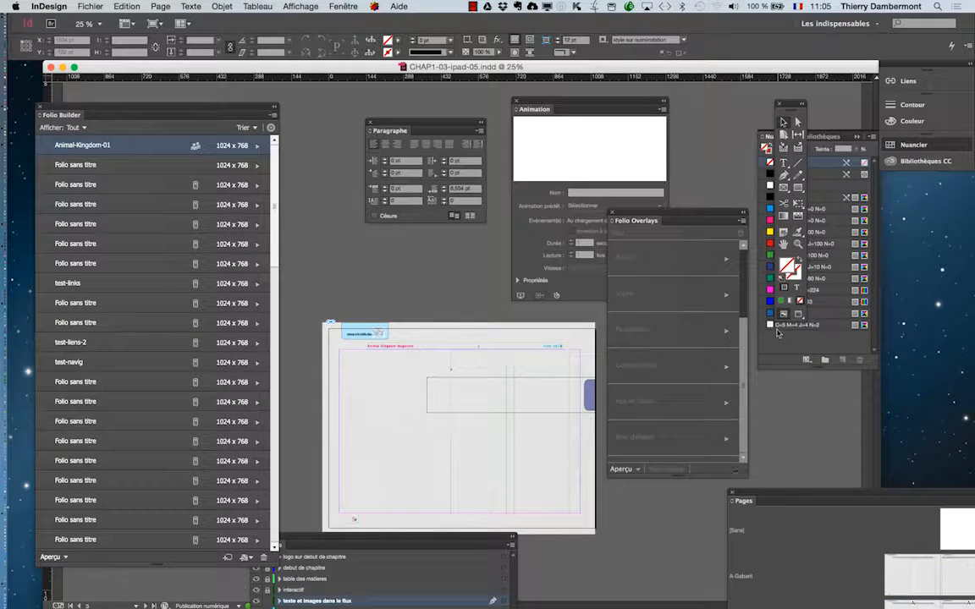
Bring the Pages panel into view, visit page 12, return to page 3 and move the panel aside
{"action": "left_click_drag", "start_coordinate": [835, 493], "coordinate": [605, 73]}
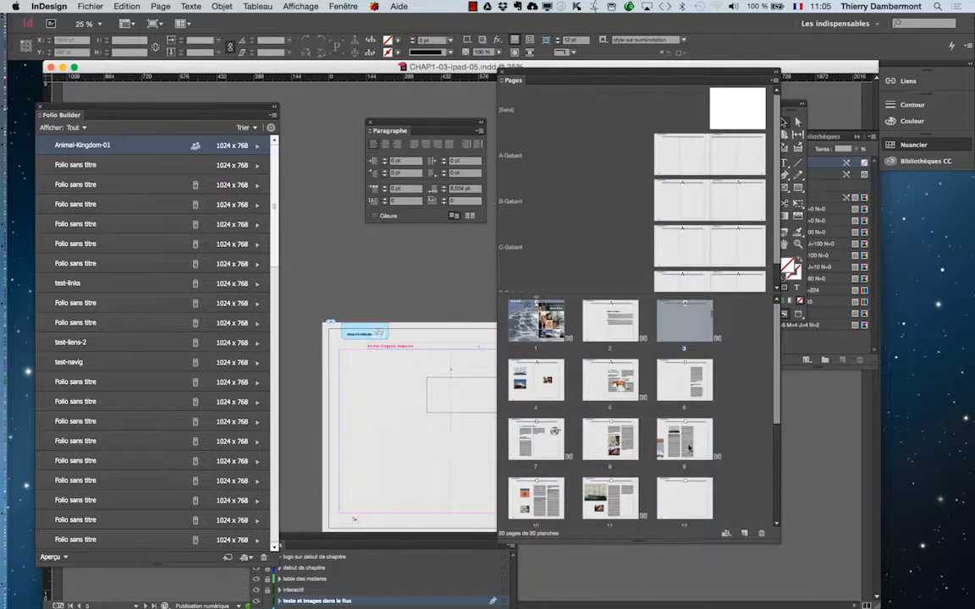
{"action": "double_click", "coordinate": [694, 506]}
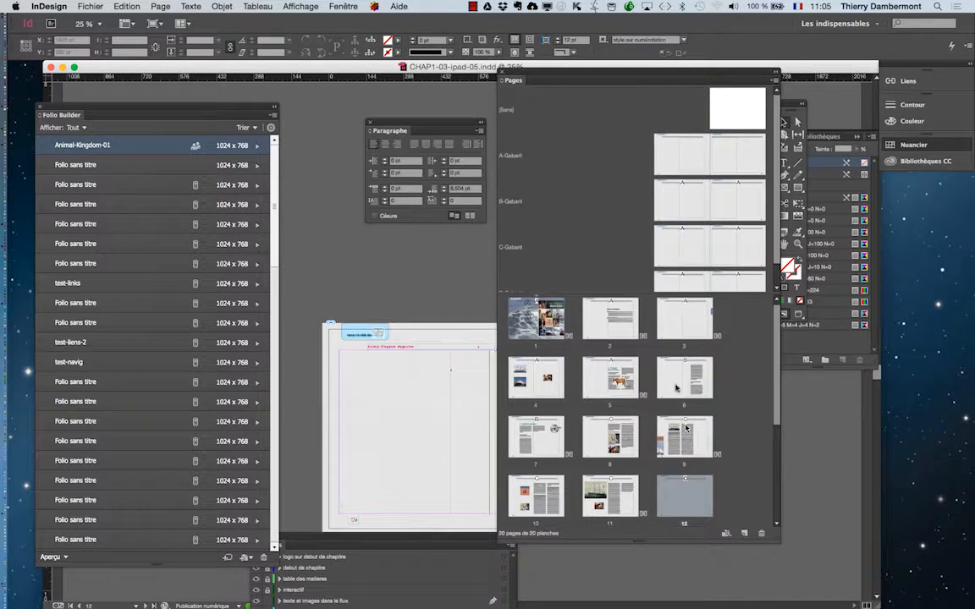
{"action": "double_click", "coordinate": [686, 320]}
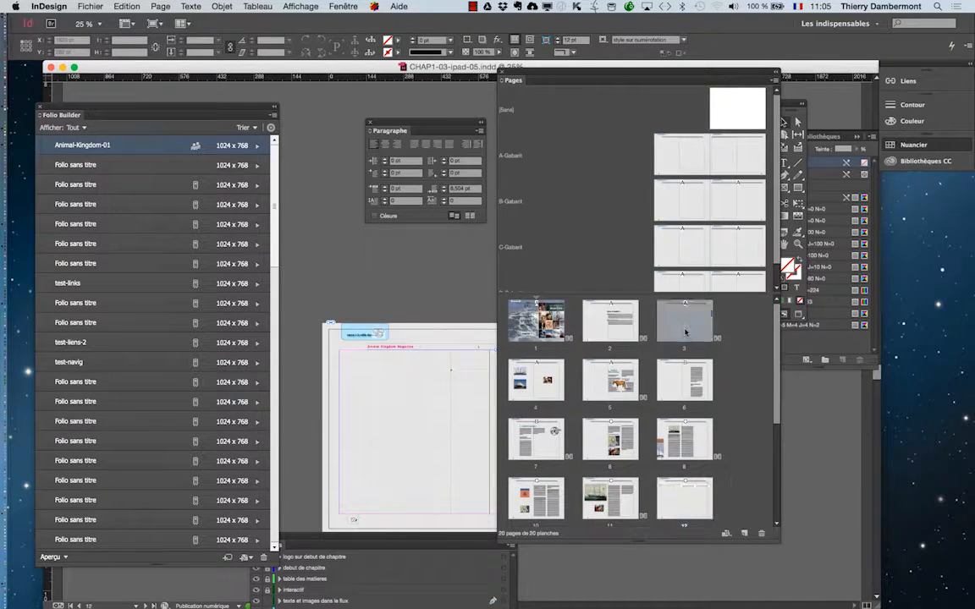
{"action": "left_click_drag", "start_coordinate": [539, 82], "coordinate": [759, 357]}
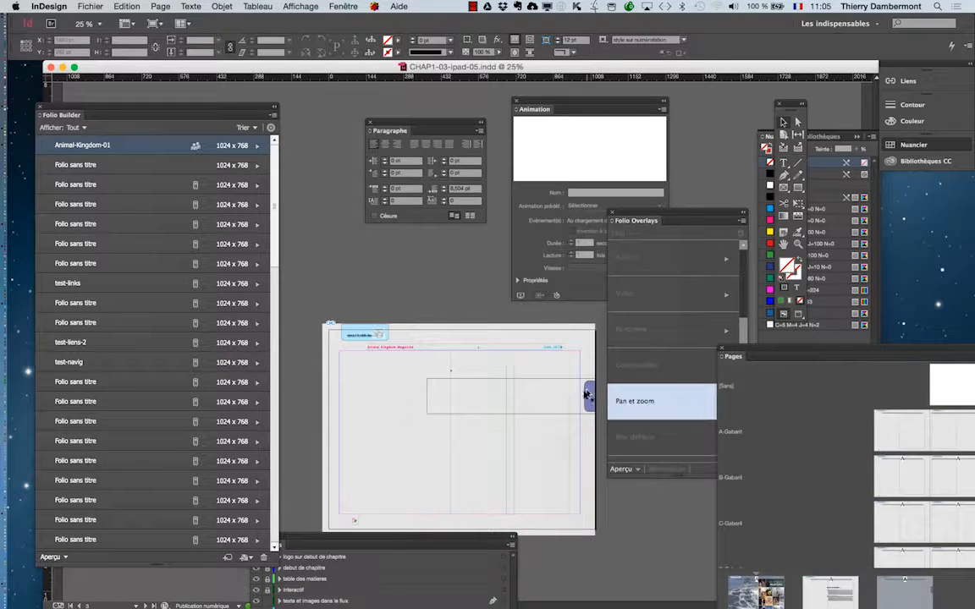
Lower the frame holding the purple tab on page 3 to a Y position of about 594 pt and move Folio Overlays off the page
{"action": "left_click", "coordinate": [589, 403]}
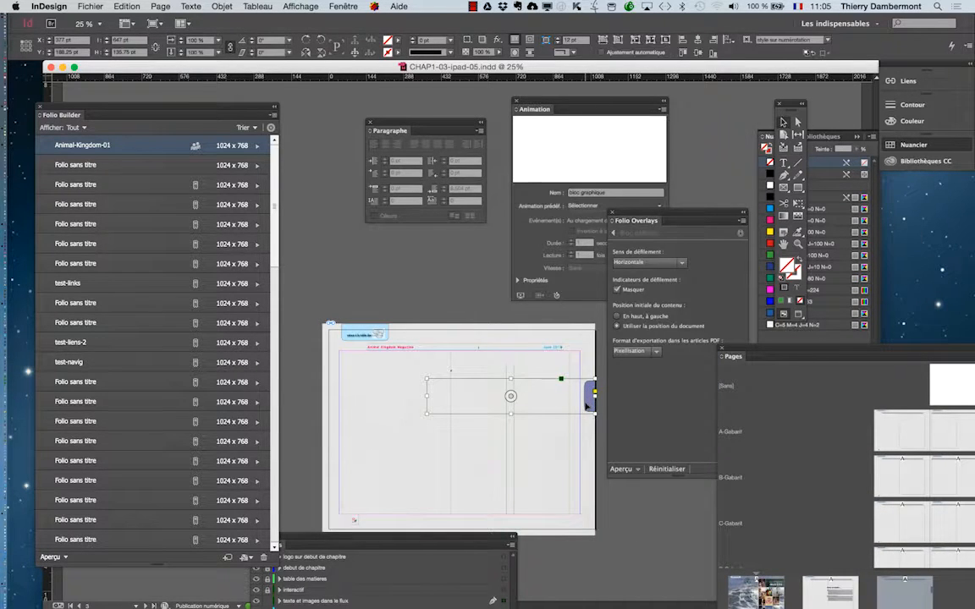
{"action": "left_click_drag", "start_coordinate": [590, 405], "coordinate": [590, 510]}
{"action": "left_click_drag", "start_coordinate": [622, 213], "coordinate": [688, 200]}
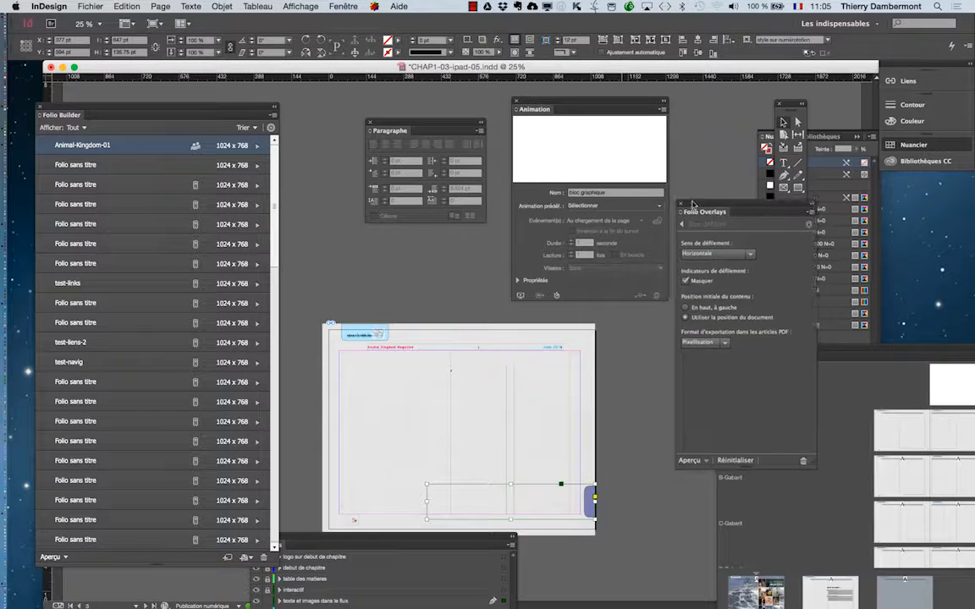
{"action": "left_click", "coordinate": [451, 276]}
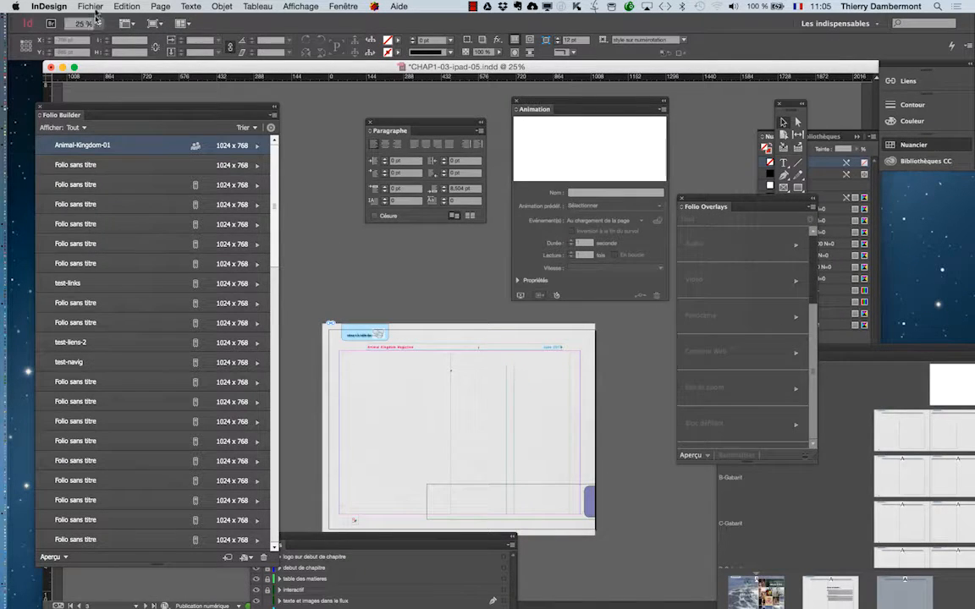
Start a file import and select texte villes.oam in Bureau > animation html5 > texte villes > publish > animate_package
{"action": "left_click", "coordinate": [91, 6]}
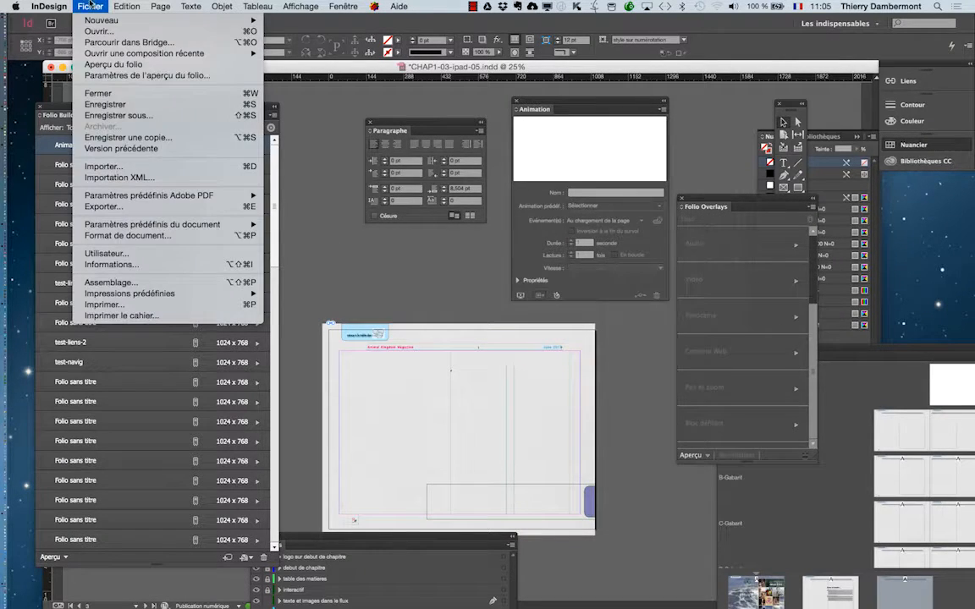
{"action": "left_click", "coordinate": [101, 165]}
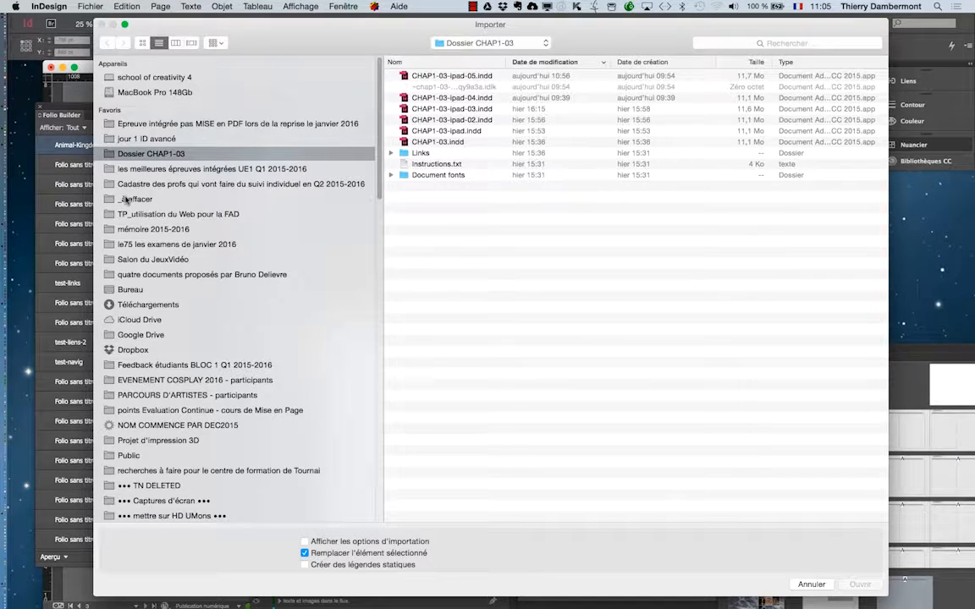
{"action": "left_click", "coordinate": [133, 290]}
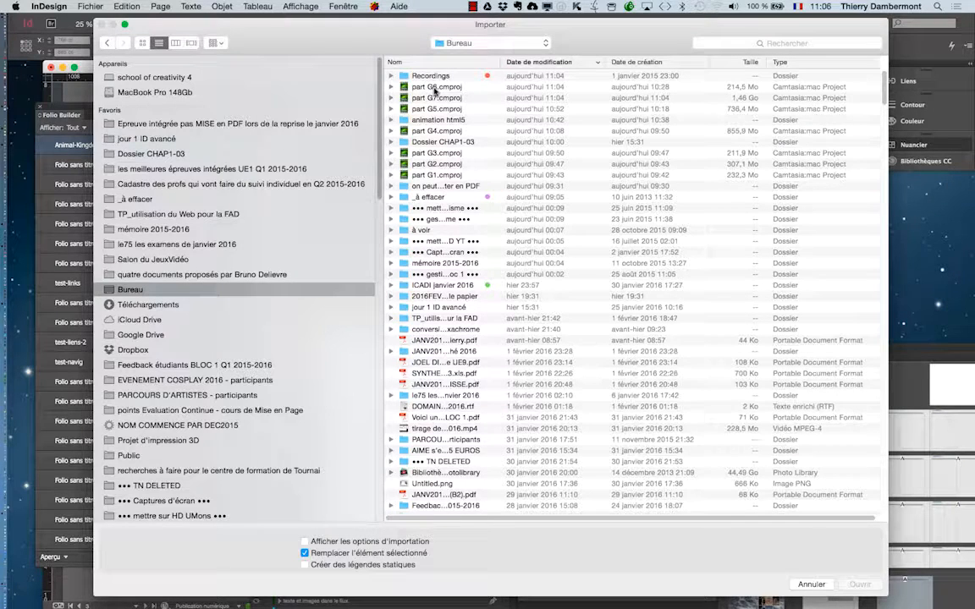
{"action": "double_click", "coordinate": [438, 120]}
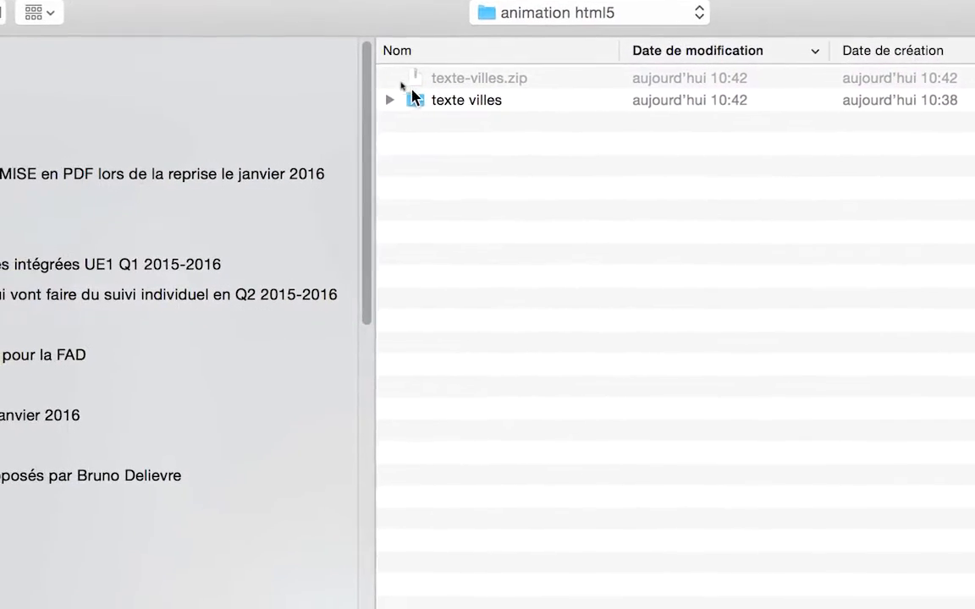
{"action": "left_click", "coordinate": [397, 91]}
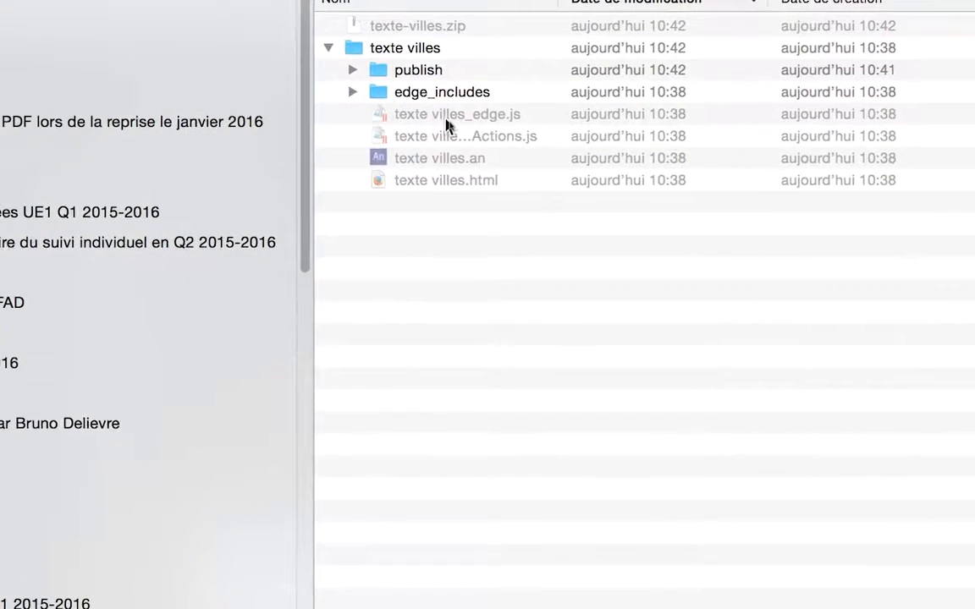
{"action": "left_click", "coordinate": [381, 94]}
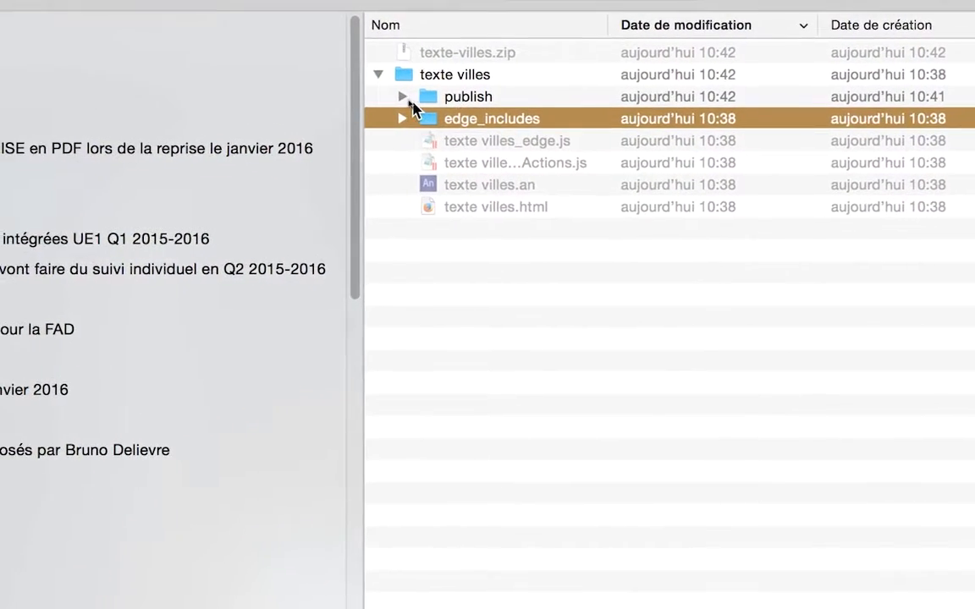
{"action": "left_click", "coordinate": [391, 84]}
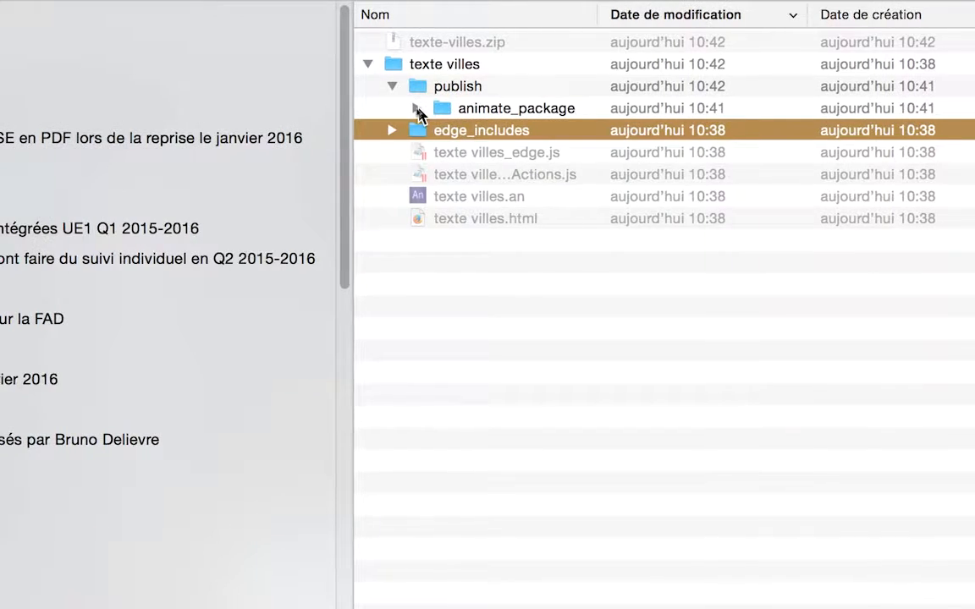
{"action": "left_click", "coordinate": [418, 109]}
{"action": "left_click", "coordinate": [507, 129]}
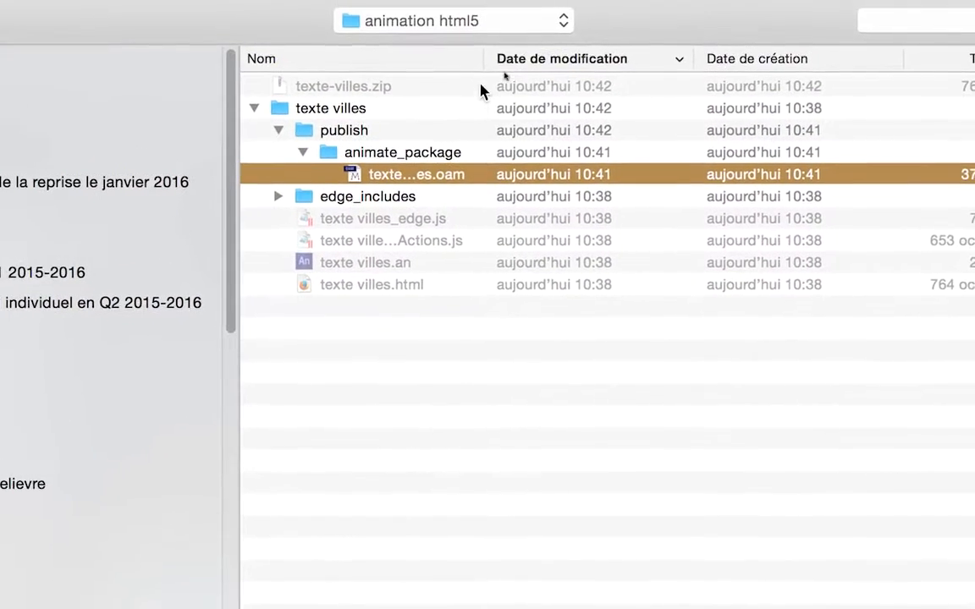
Widen the import dialog's file name column, place texte villes.oam on page 3 and discard that placement
{"action": "left_click_drag", "start_coordinate": [521, 15], "coordinate": [644, 17]}
{"action": "left_click_drag", "start_coordinate": [525, 77], "coordinate": [576, 77]}
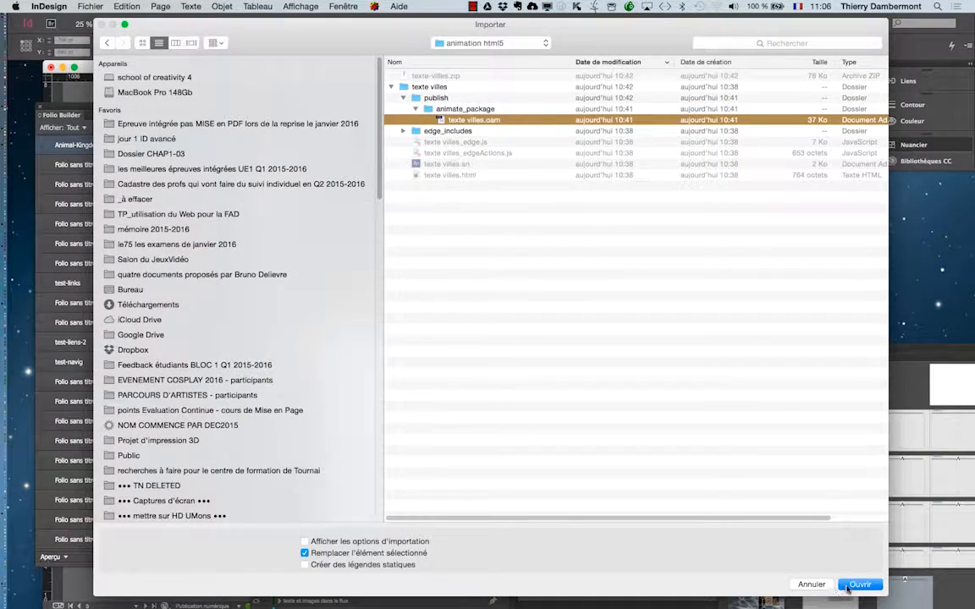
{"action": "left_click", "coordinate": [856, 585]}
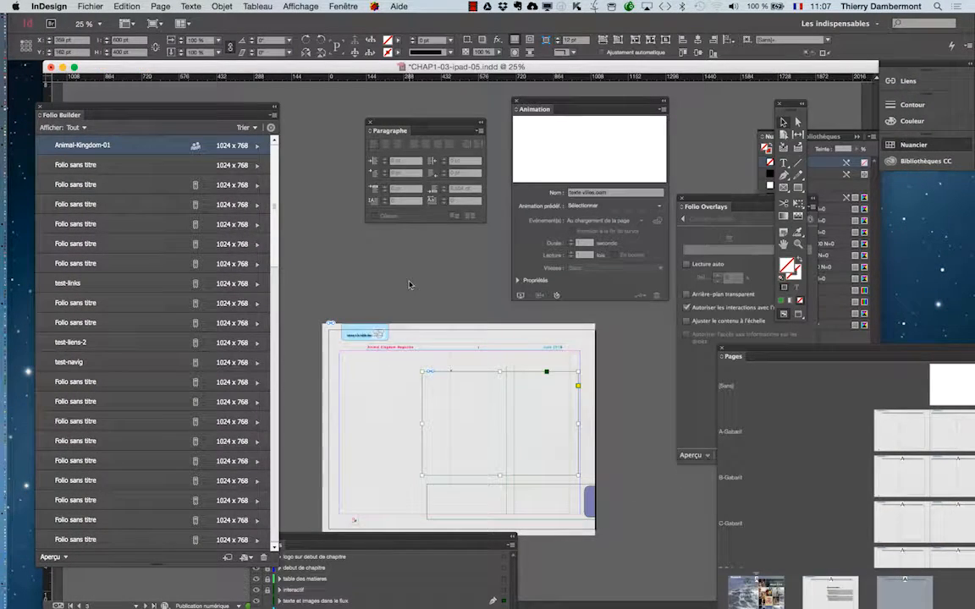
{"action": "left_click", "coordinate": [419, 330]}
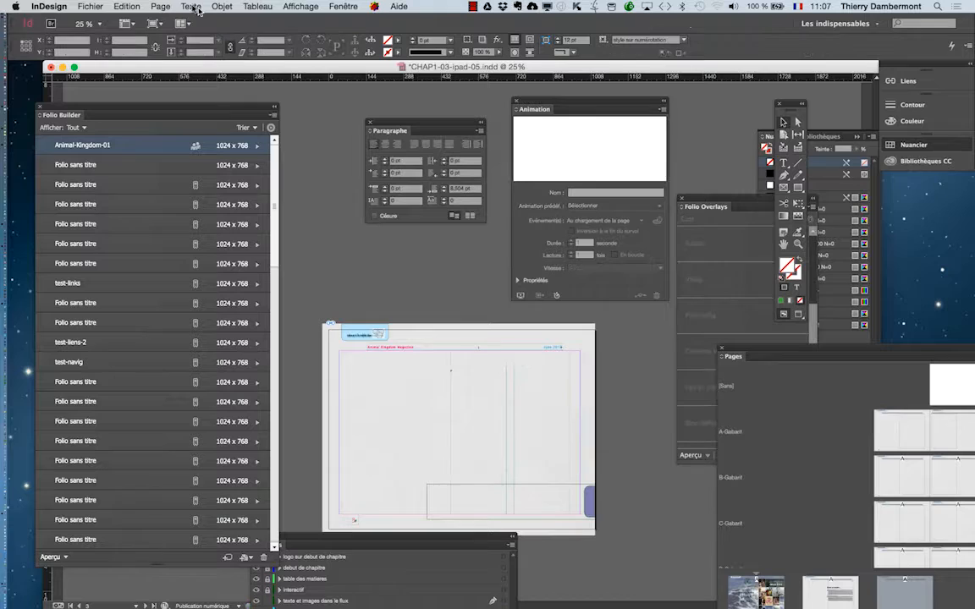
Import texte villes.oam from animate_package, place it at its original size on page 3 and shift it to an X position of about 450 pt
{"action": "left_click", "coordinate": [91, 6]}
{"action": "left_click", "coordinate": [103, 167]}
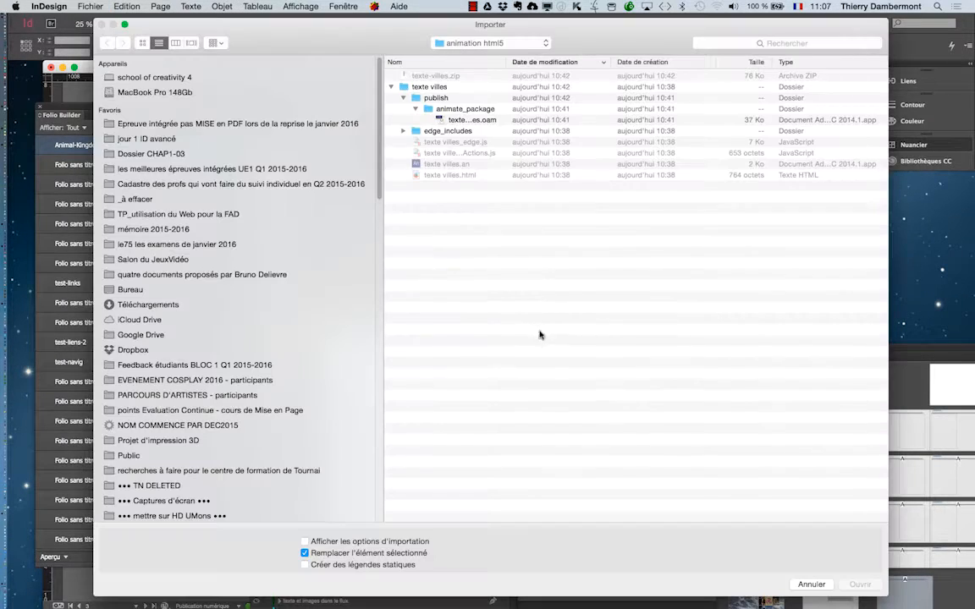
{"action": "left_click", "coordinate": [464, 119]}
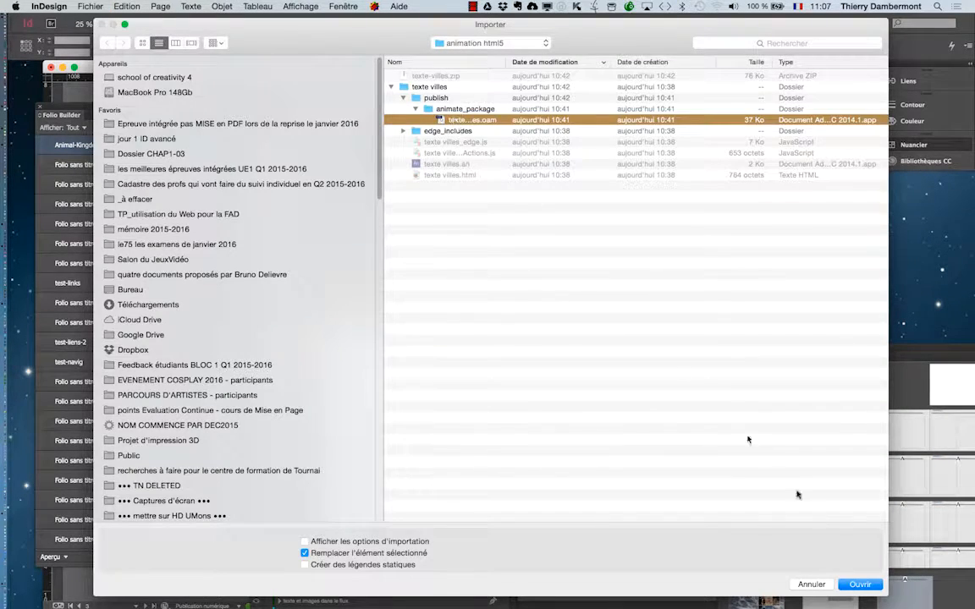
{"action": "left_click", "coordinate": [858, 584]}
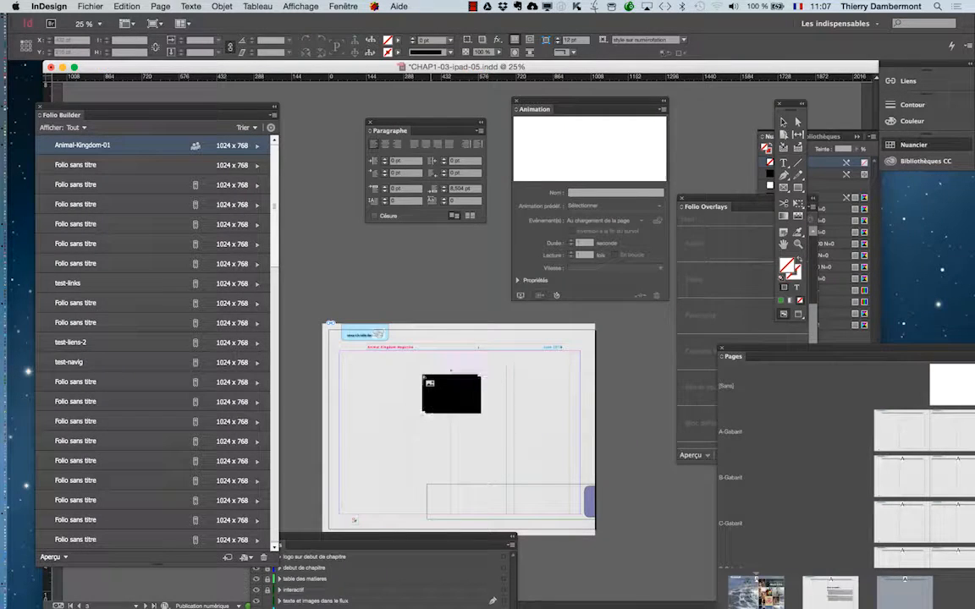
{"action": "left_click_drag", "start_coordinate": [414, 369], "coordinate": [472, 402]}
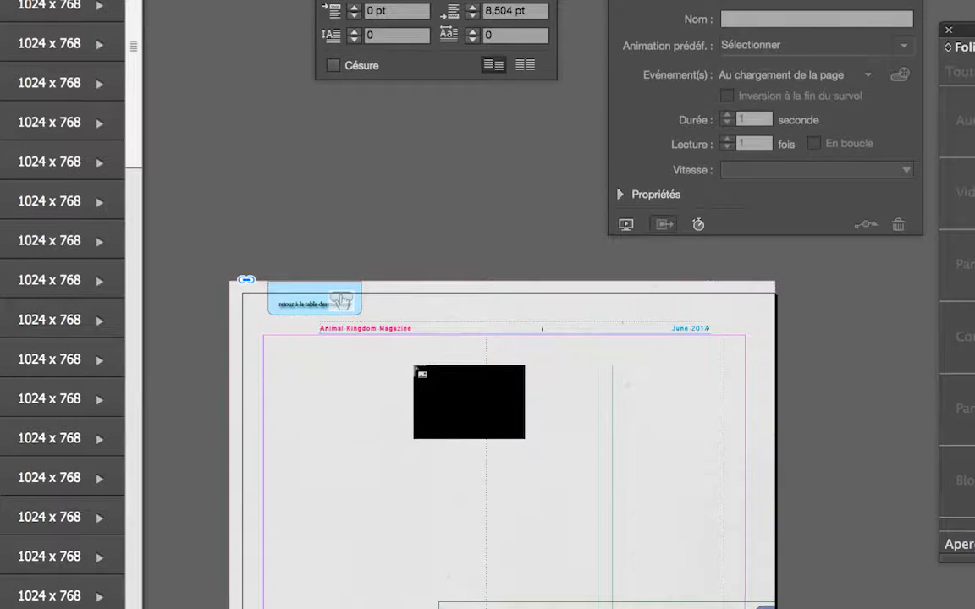
{"action": "left_click_drag", "start_coordinate": [525, 438], "coordinate": [413, 370]}
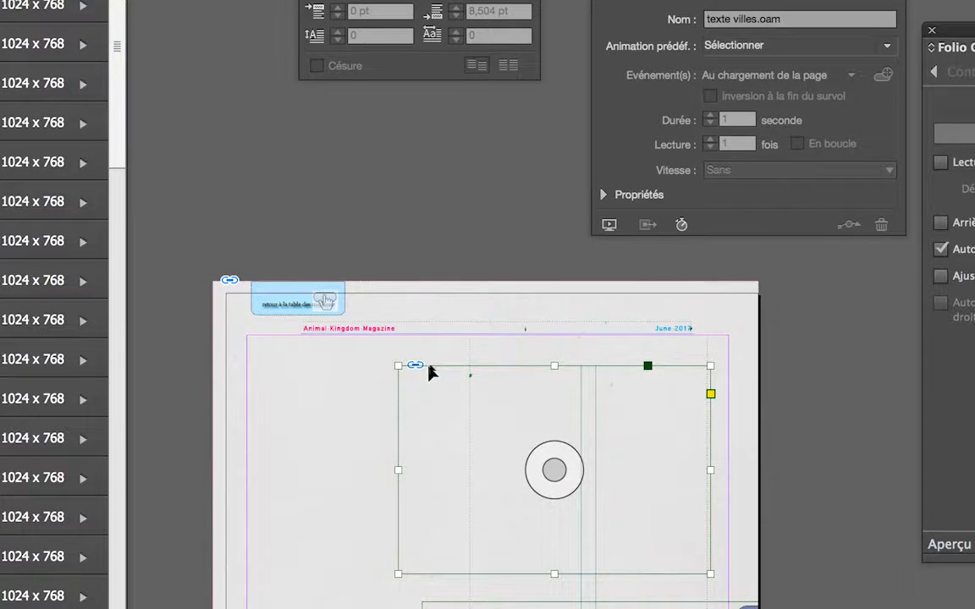
{"action": "left_click_drag", "start_coordinate": [429, 372], "coordinate": [451, 375]}
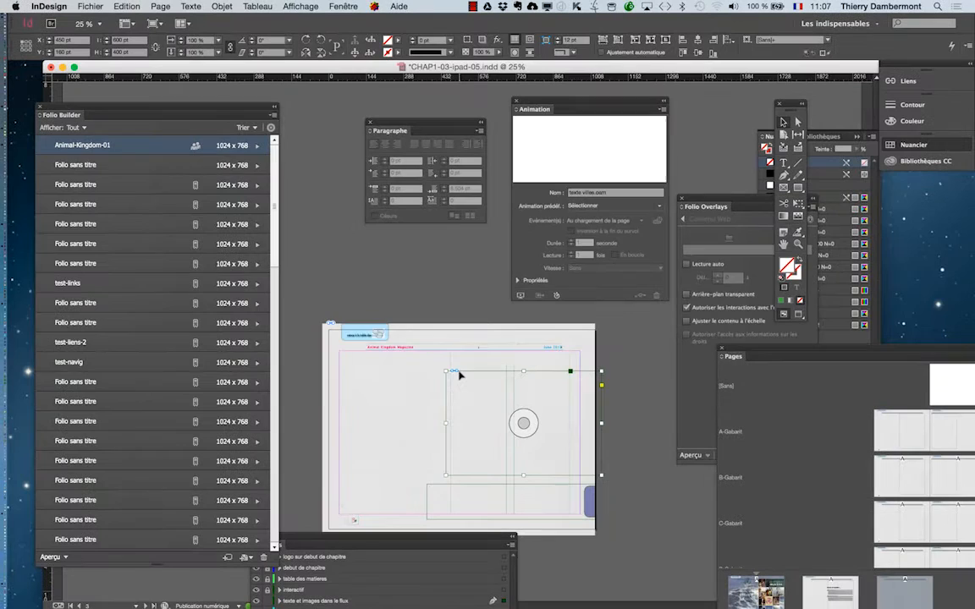
Switch to Edge Animate, reset the Default workspace and select the stage of the texte villes composition
{"action": "key", "text": "super+Tab"}
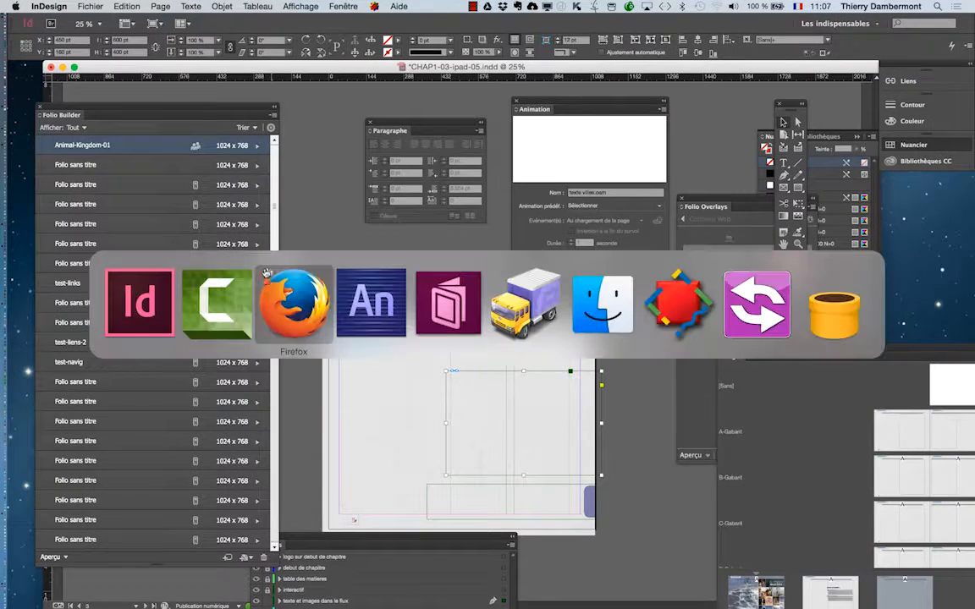
{"action": "left_click", "coordinate": [355, 294]}
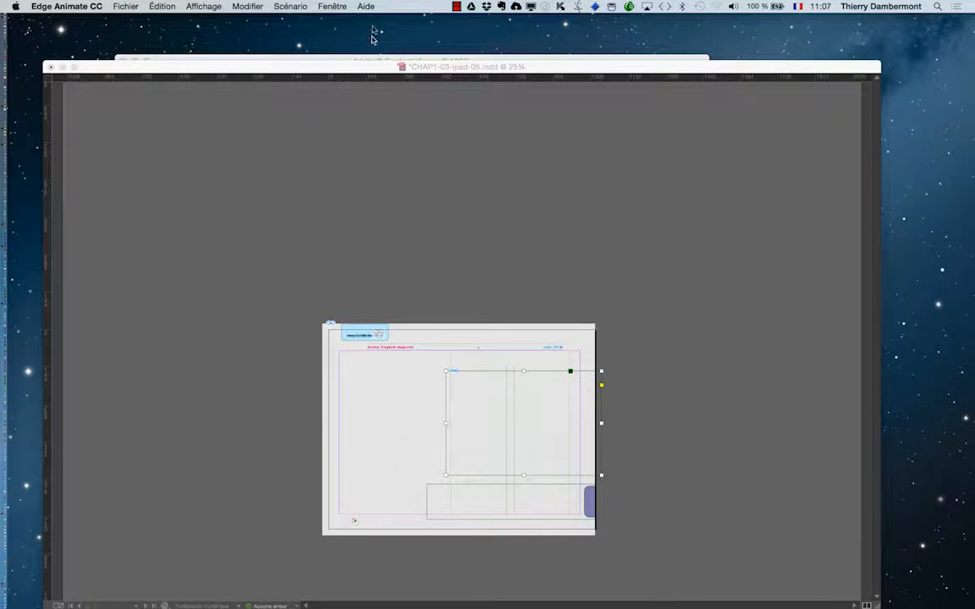
{"action": "left_click", "coordinate": [331, 6]}
{"action": "mouse_move", "coordinate": [332, 20]}
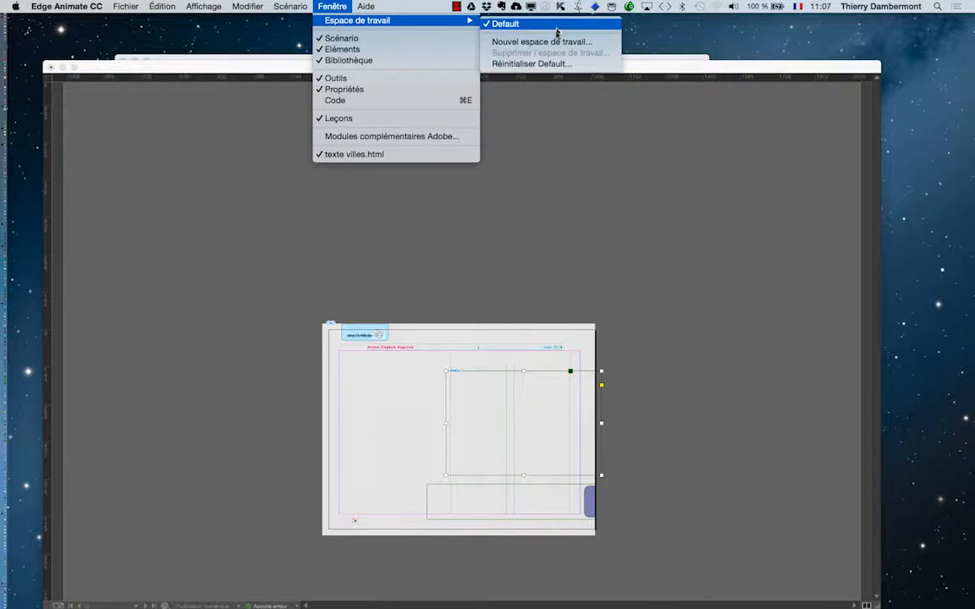
{"action": "left_click", "coordinate": [555, 63]}
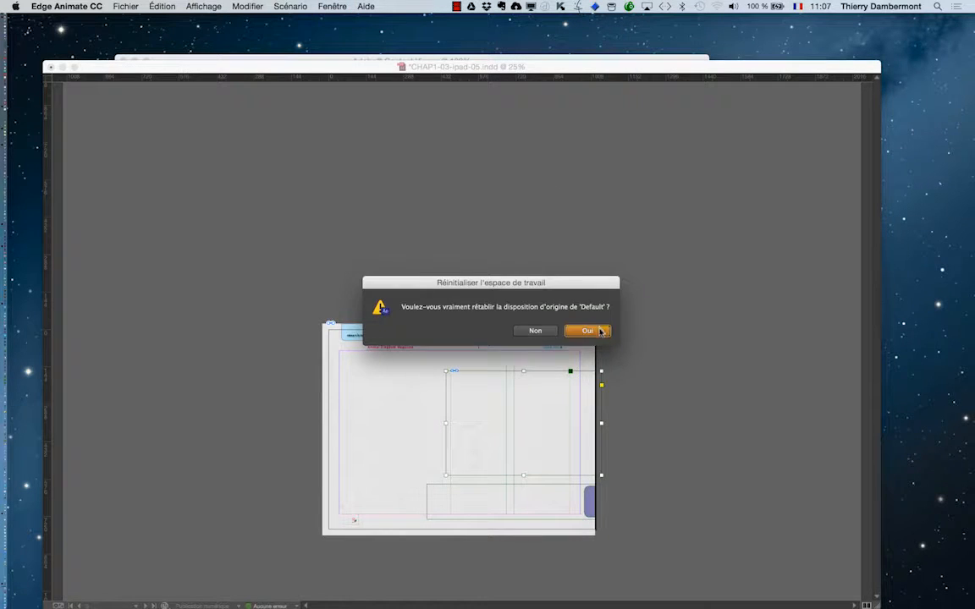
{"action": "left_click", "coordinate": [588, 331]}
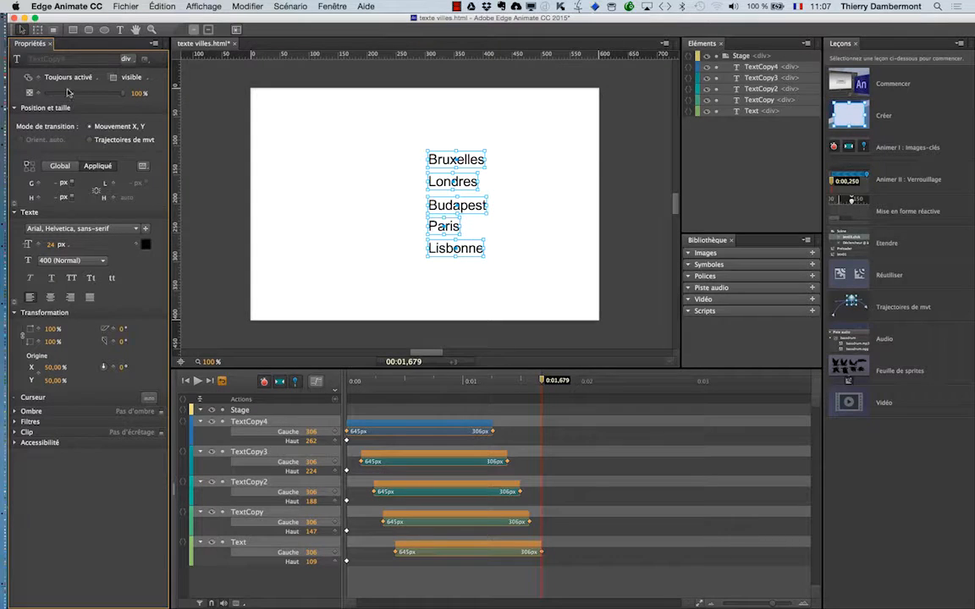
{"action": "left_click", "coordinate": [263, 156]}
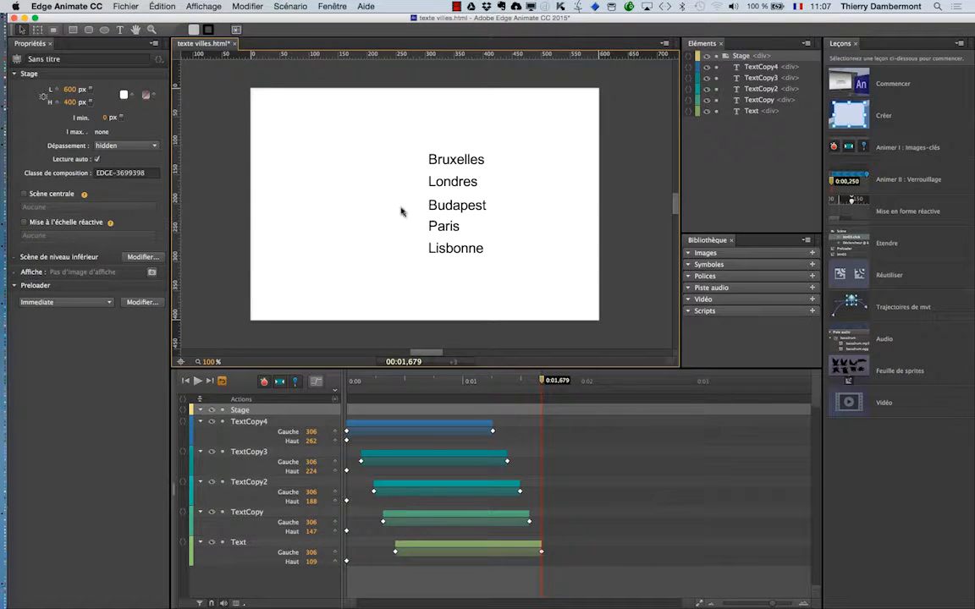
Switch back to InDesign, deselect the imported frame and move the Calques and Paragraphe panels clear of page 3
{"action": "key", "text": "super+Tab"}
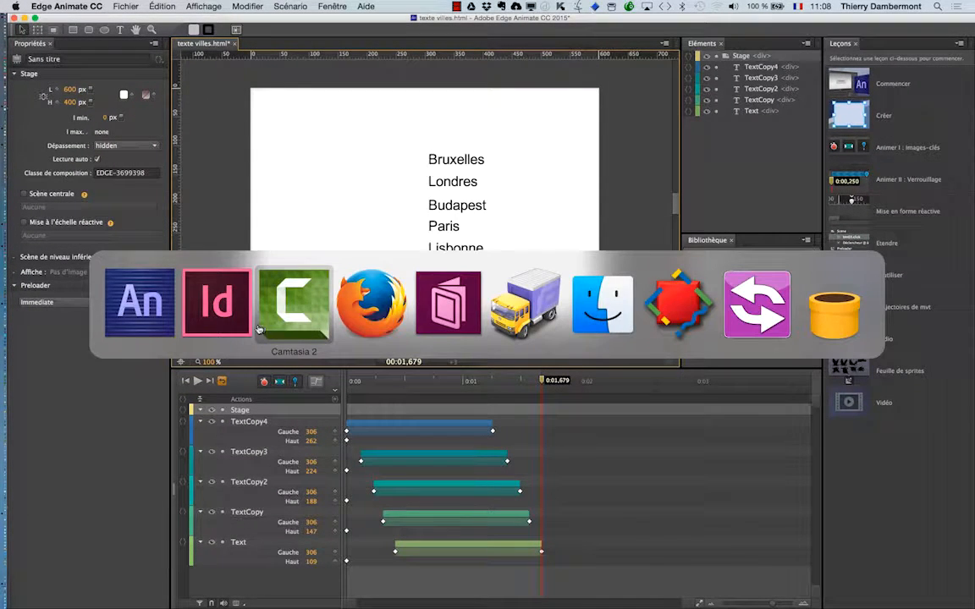
{"action": "left_click", "coordinate": [222, 296]}
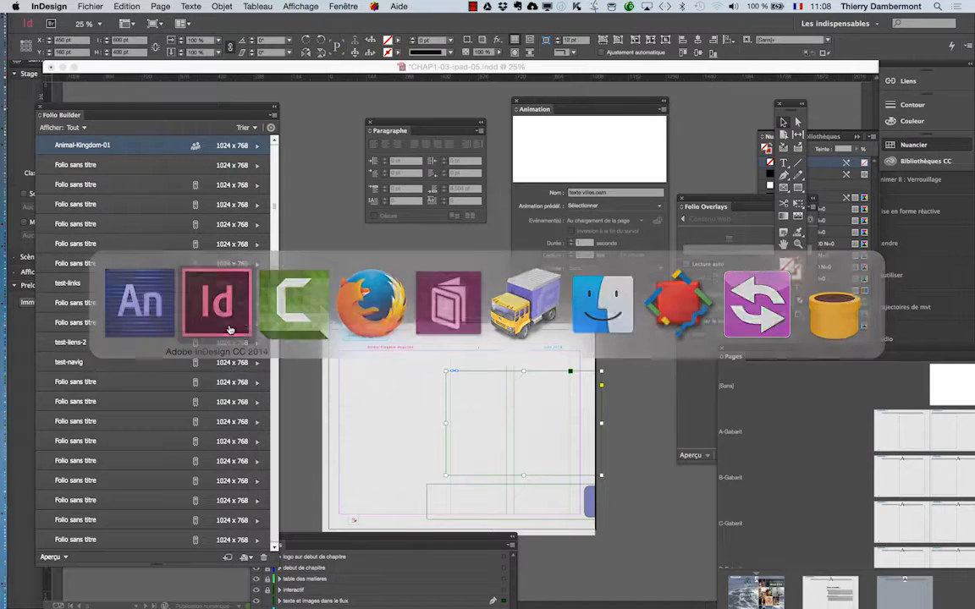
{"action": "left_click", "coordinate": [409, 306]}
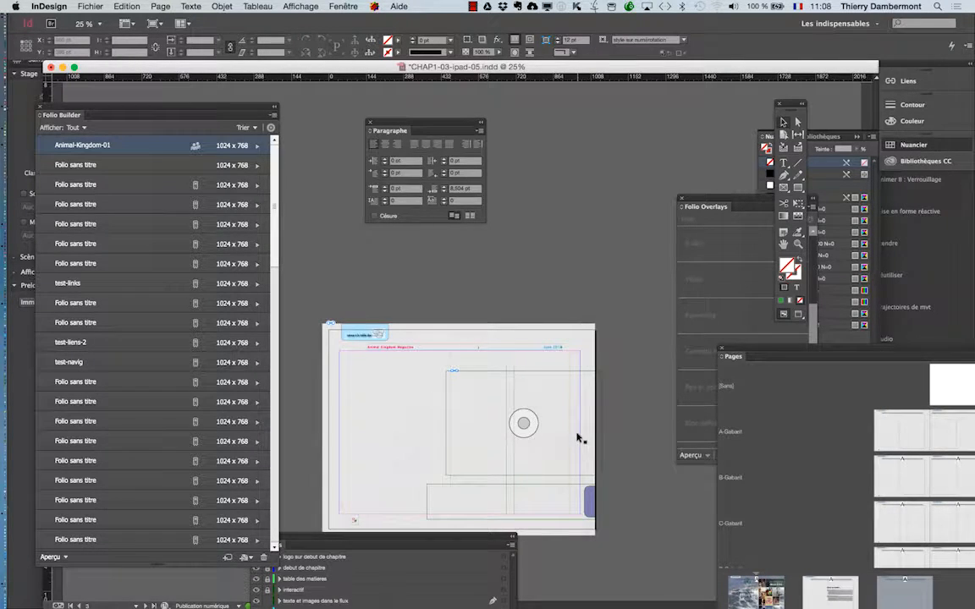
{"action": "scroll", "coordinate": [577, 440], "scroll_direction": "down", "scroll_amount": 1}
{"action": "left_click_drag", "start_coordinate": [477, 540], "coordinate": [512, 548]}
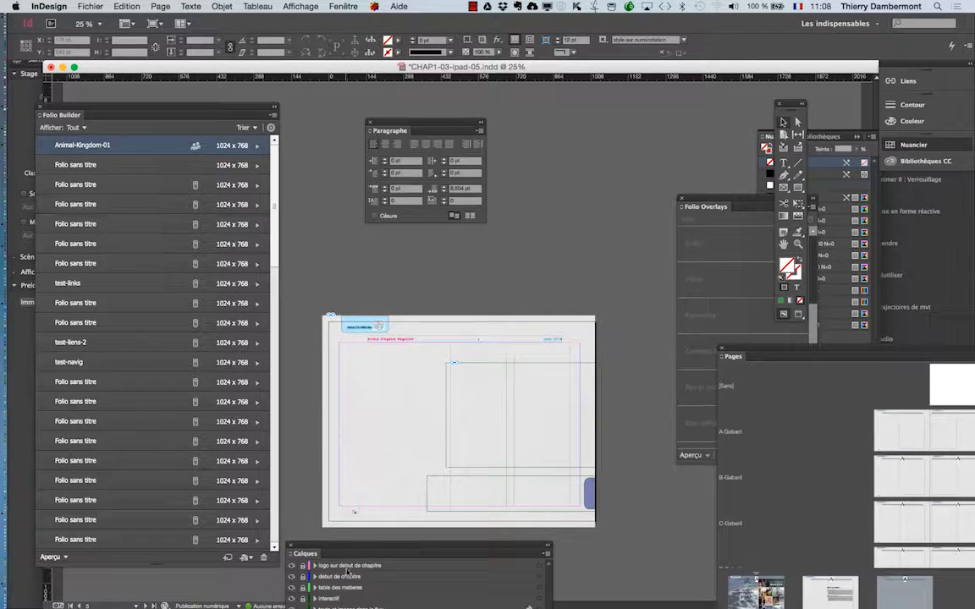
{"action": "left_click_drag", "start_coordinate": [351, 549], "coordinate": [367, 544]}
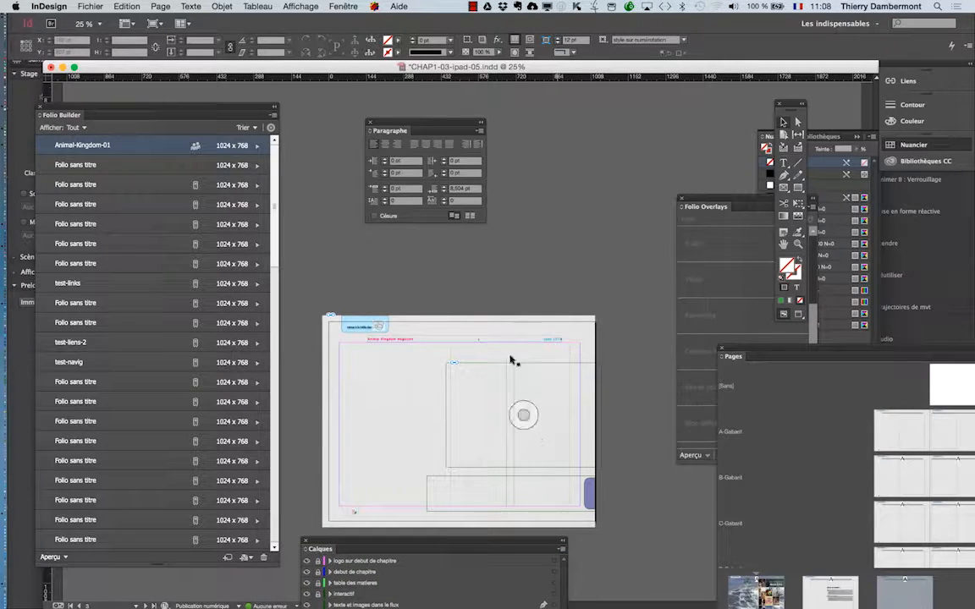
{"action": "left_click", "coordinate": [784, 244]}
{"action": "left_click_drag", "start_coordinate": [461, 305], "coordinate": [461, 203]}
{"action": "left_click_drag", "start_coordinate": [423, 124], "coordinate": [596, 457]}
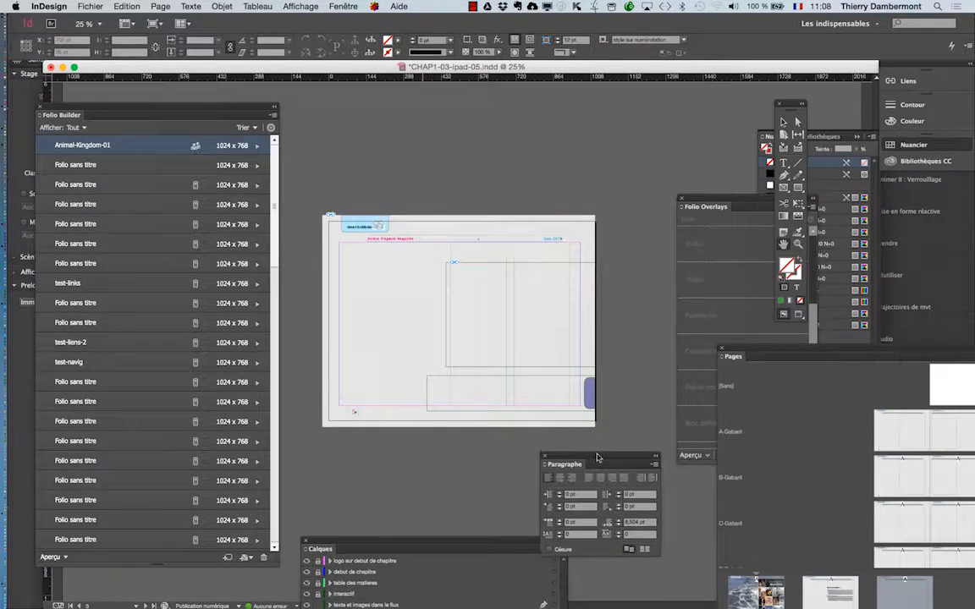
Preview page 3 in the EPUB interactivity preview, replay the city names animation and close the preview
{"action": "left_click", "coordinate": [331, 6]}
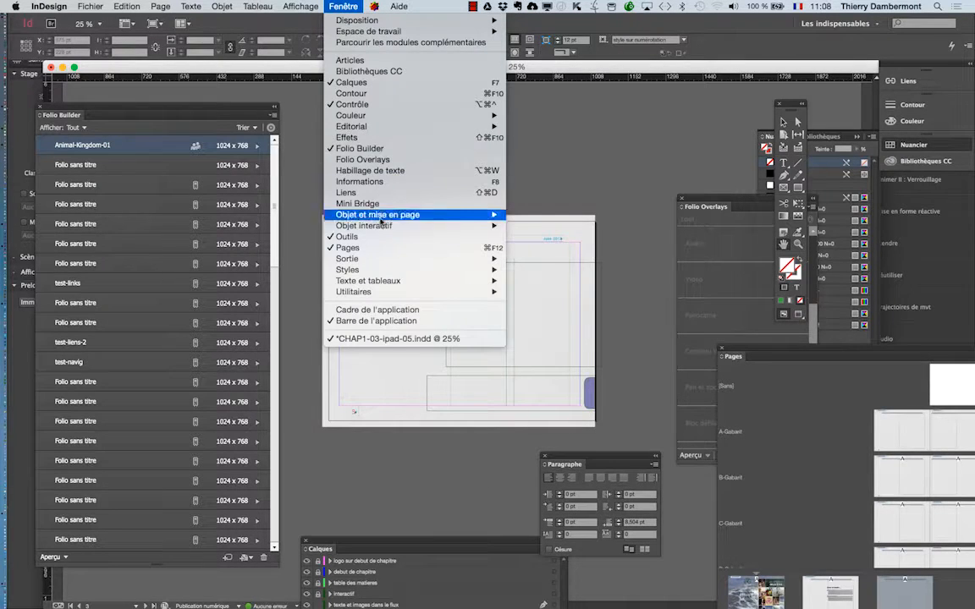
{"action": "mouse_move", "coordinate": [382, 228]}
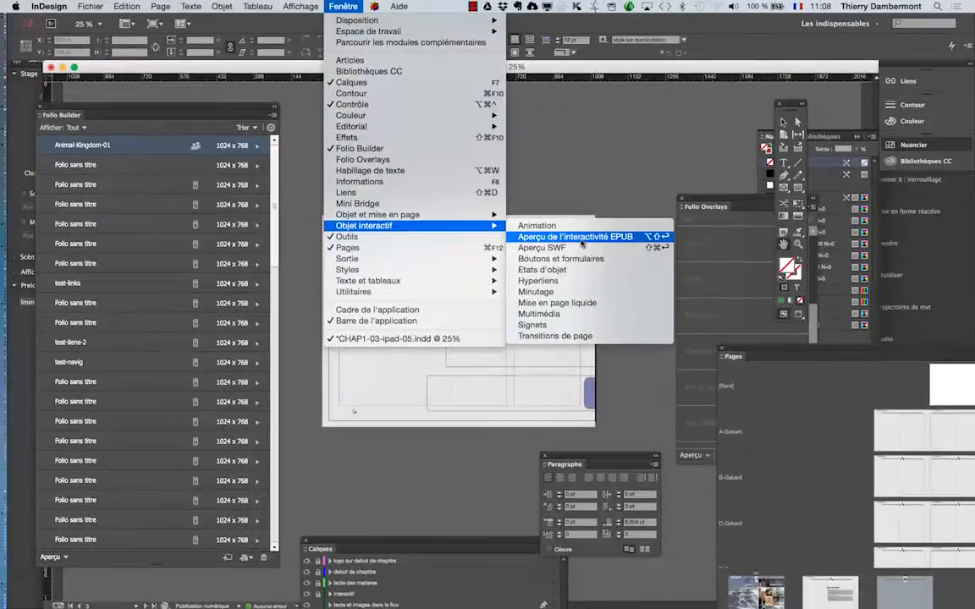
{"action": "left_click", "coordinate": [580, 239]}
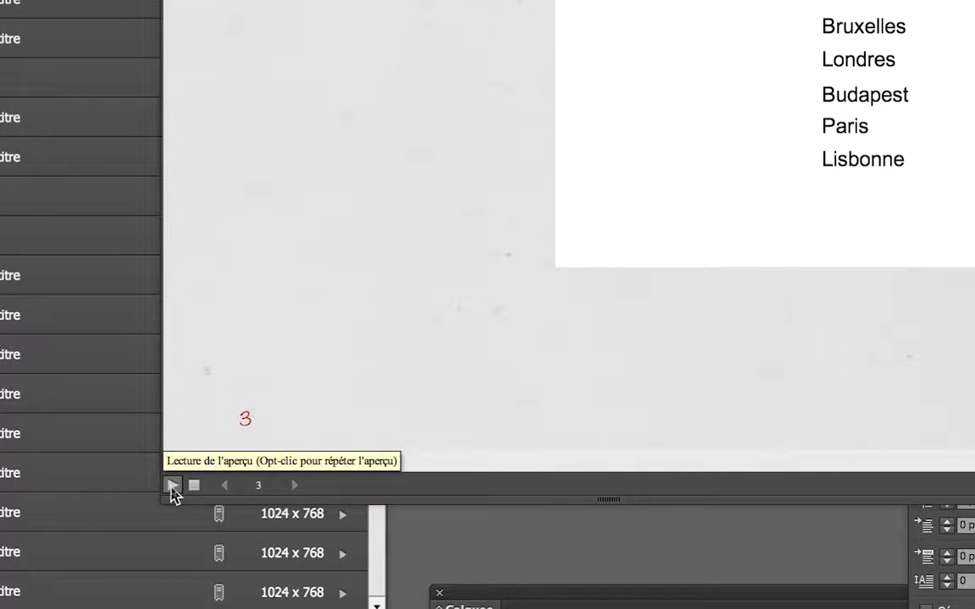
{"action": "left_click", "coordinate": [172, 489]}
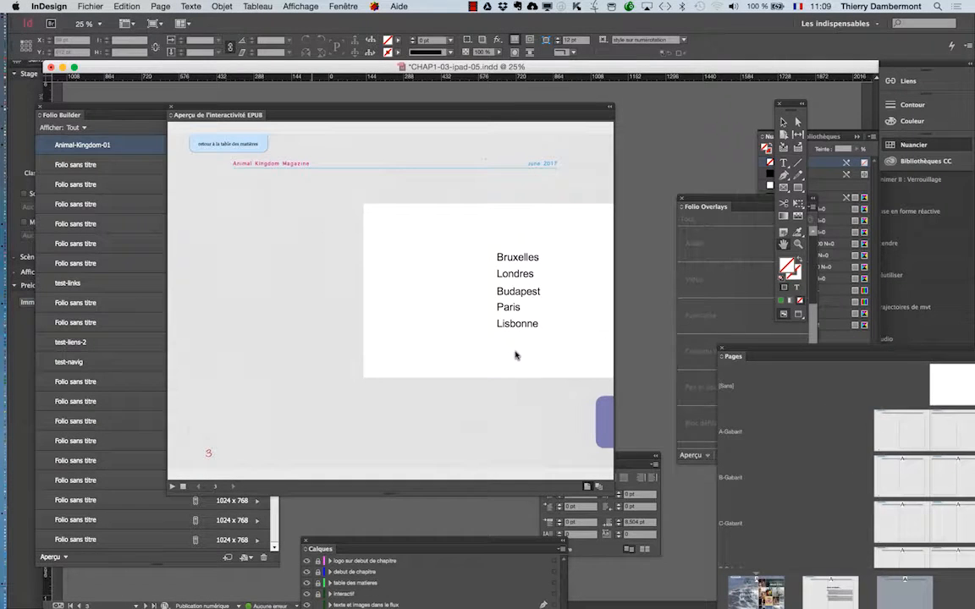
{"action": "left_click", "coordinate": [171, 106]}
Switch to Edge Animate and make the stage background fully transparent by lowering its white colour's alpha to 0
{"action": "key", "text": "super+Tab"}
{"action": "key", "text": "super+Tab"}
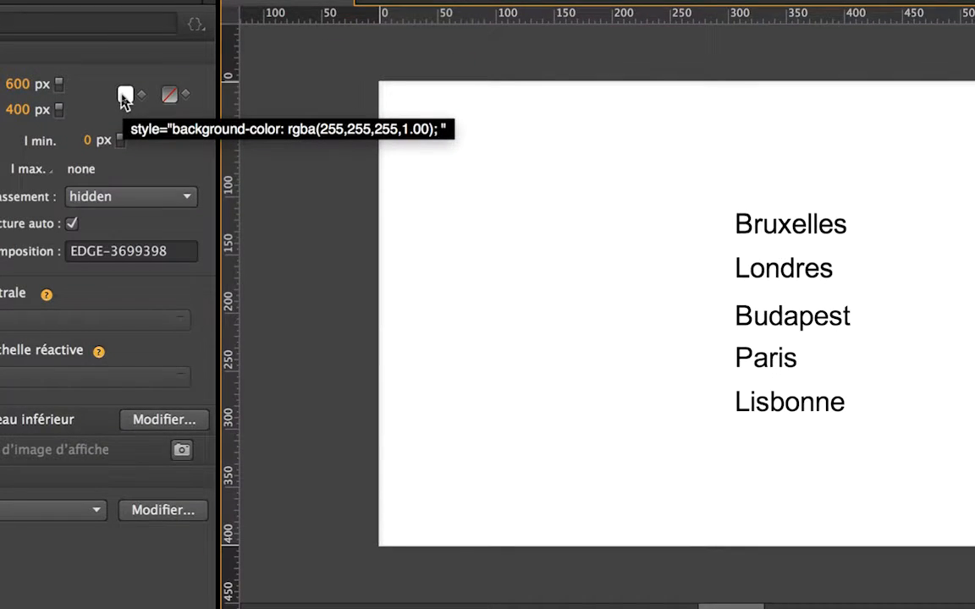
{"action": "left_click", "coordinate": [125, 96]}
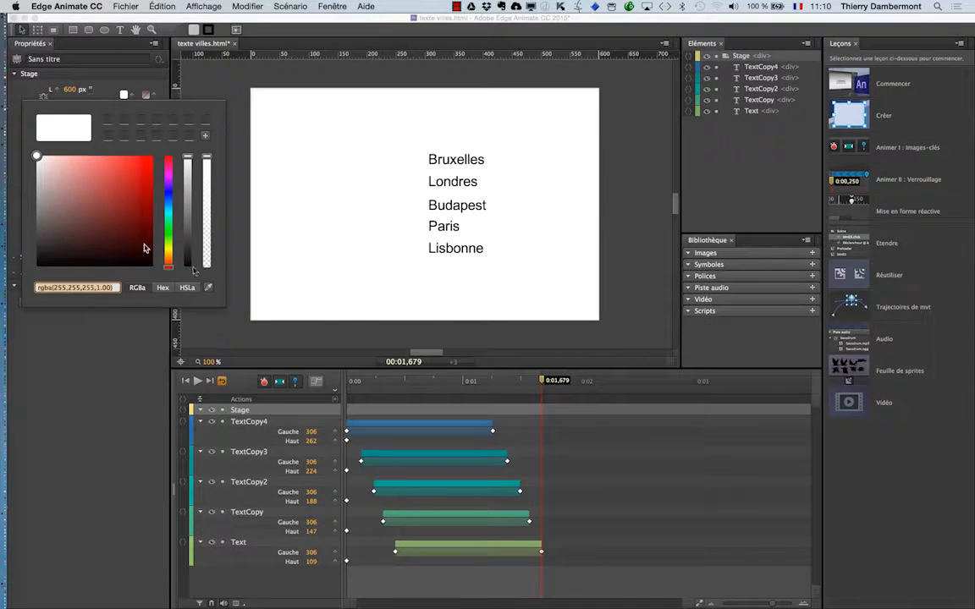
{"action": "left_click_drag", "start_coordinate": [415, 365], "coordinate": [418, 409]}
{"action": "left_click_drag", "start_coordinate": [208, 276], "coordinate": [208, 277]}
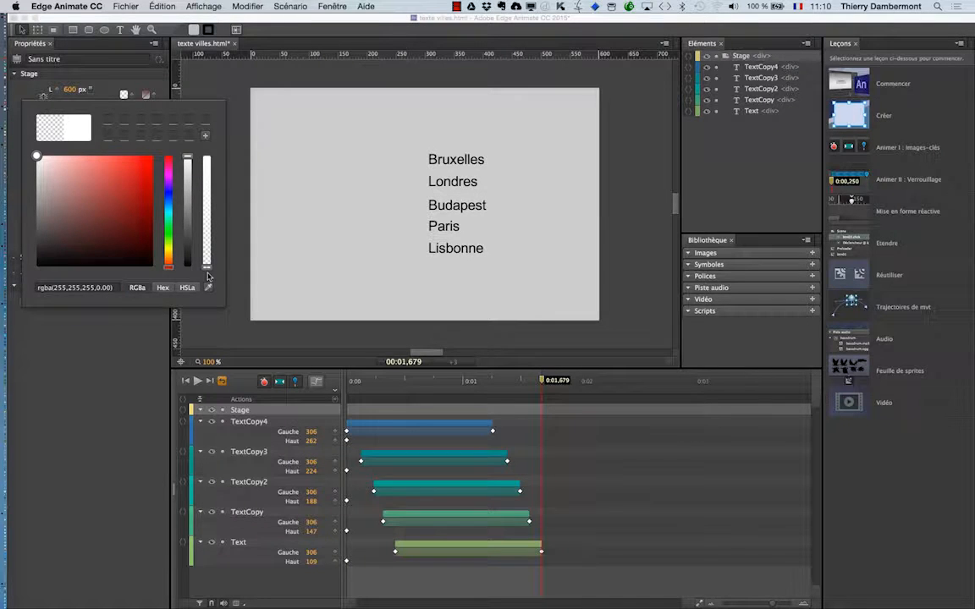
{"action": "left_click", "coordinate": [121, 97]}
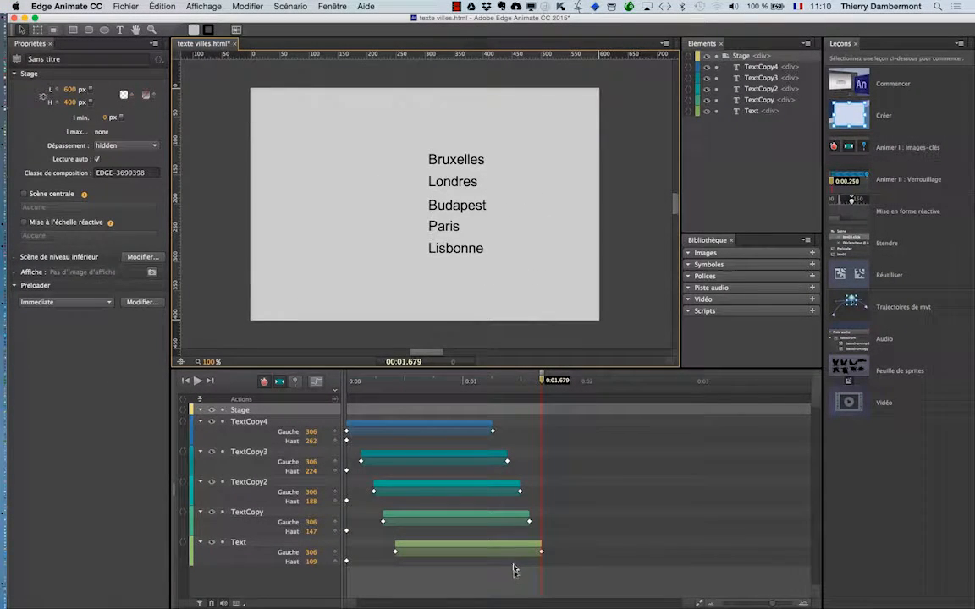
Select all five city name animations in the timeline and delay them together to start at about 2 seconds
{"action": "left_click_drag", "start_coordinate": [511, 580], "coordinate": [490, 424]}
{"action": "key", "text": "super+z"}
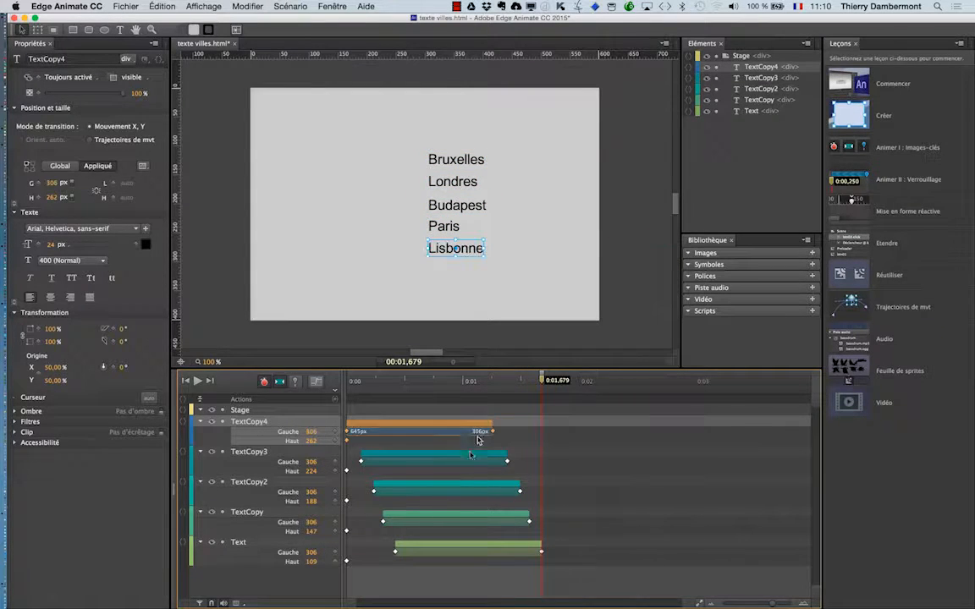
{"action": "left_click", "coordinate": [491, 584]}
{"action": "left_click_drag", "start_coordinate": [485, 587], "coordinate": [381, 432]}
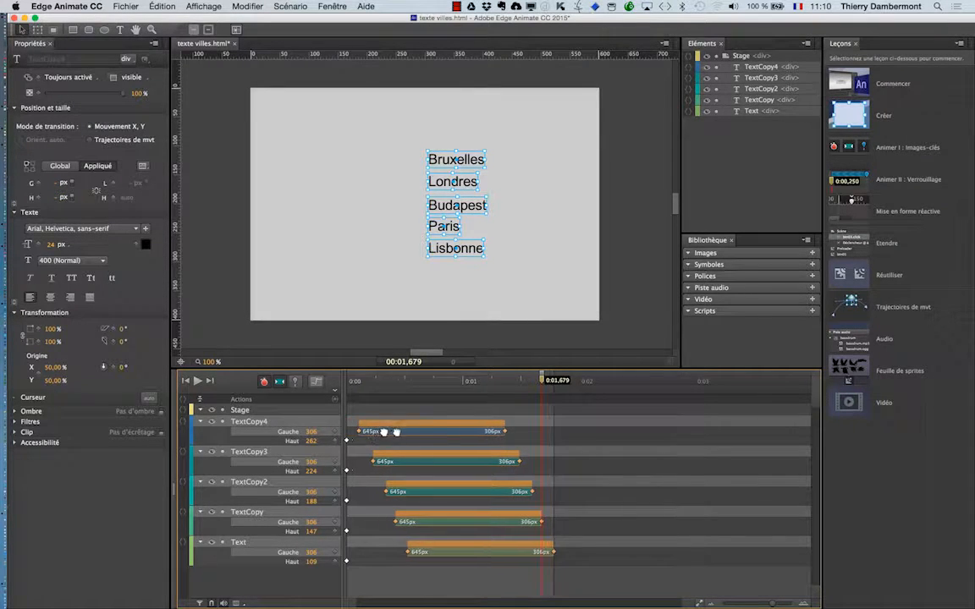
{"action": "left_click_drag", "start_coordinate": [475, 429], "coordinate": [596, 428]}
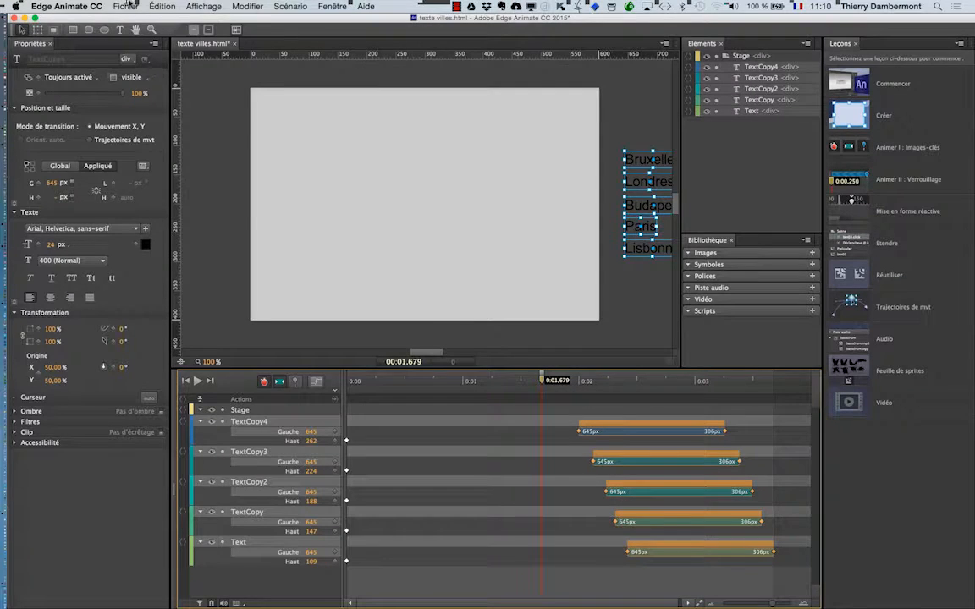
Save the texte villes composition and publish it again
{"action": "left_click", "coordinate": [121, 7]}
{"action": "left_click", "coordinate": [131, 81]}
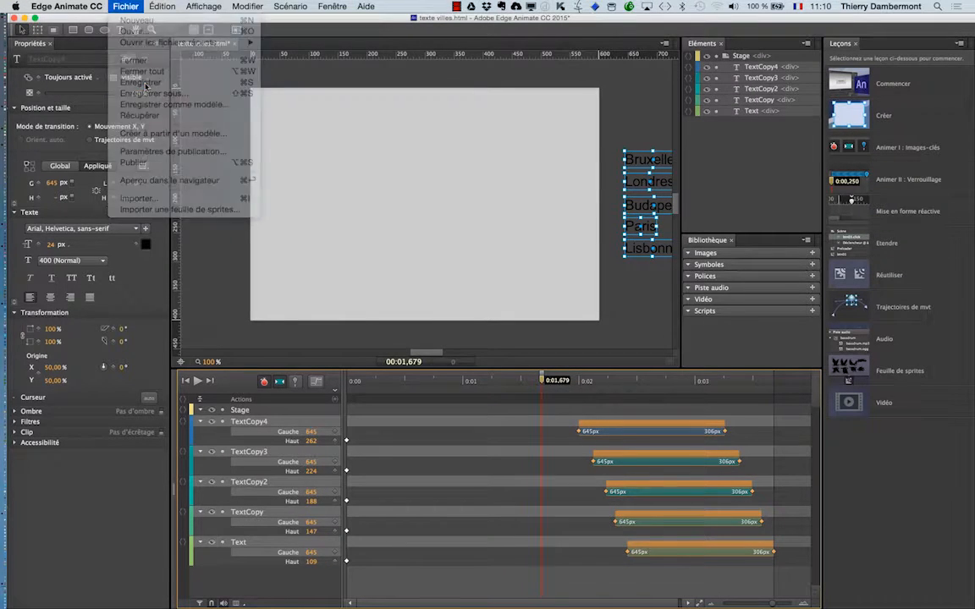
{"action": "left_click", "coordinate": [126, 6]}
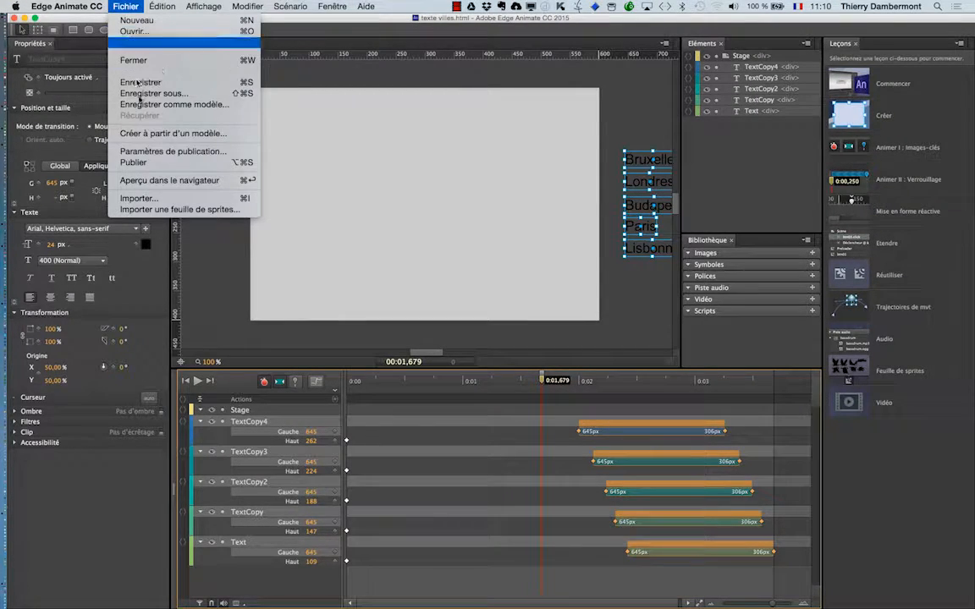
{"action": "left_click", "coordinate": [134, 163]}
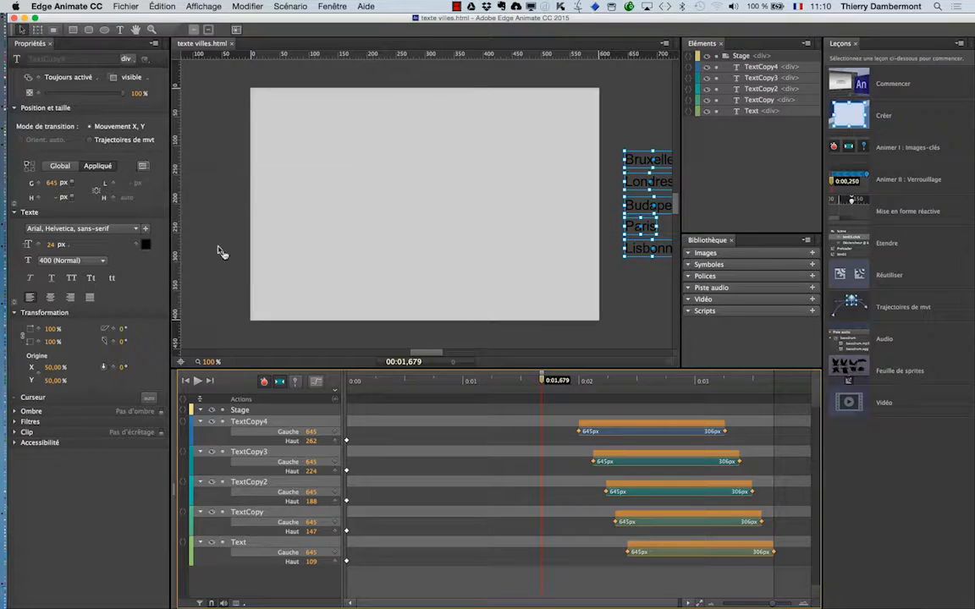
Switch to InDesign, open the Liens panel as a floating panel and enlarge its list of links
{"action": "key", "text": "super+Tab"}
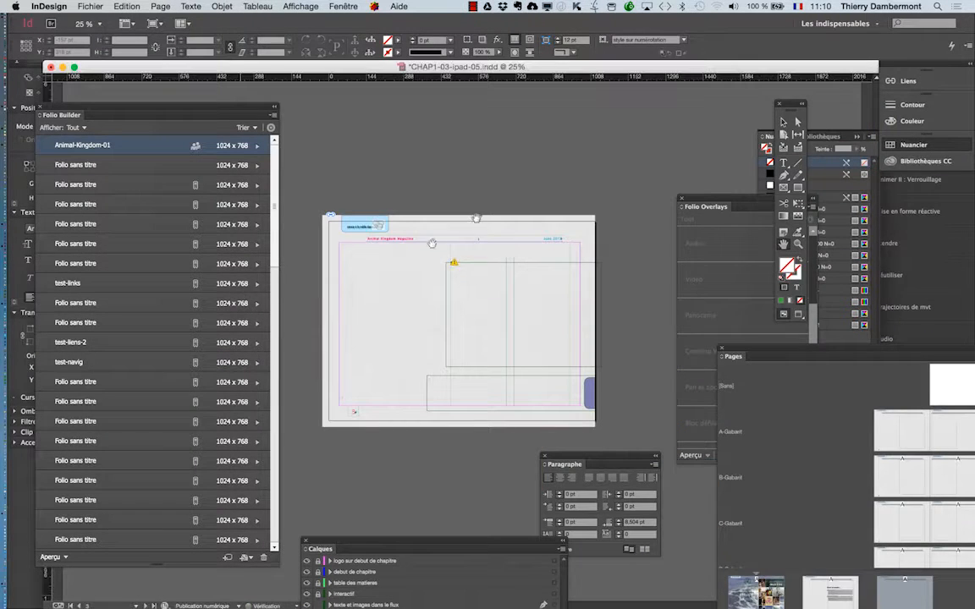
{"action": "left_click", "coordinate": [344, 6]}
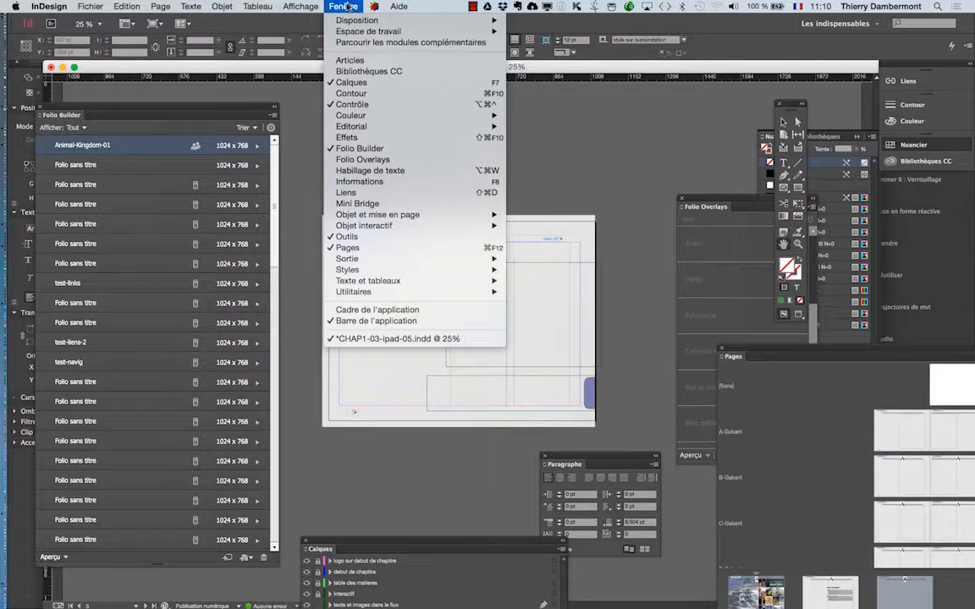
{"action": "left_click", "coordinate": [370, 193]}
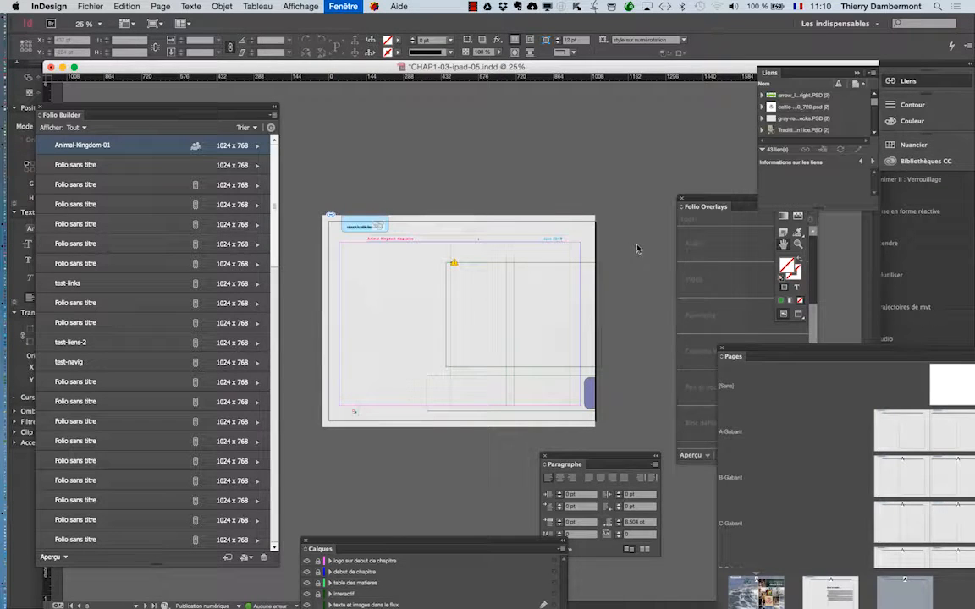
{"action": "left_click_drag", "start_coordinate": [692, 128], "coordinate": [585, 130]}
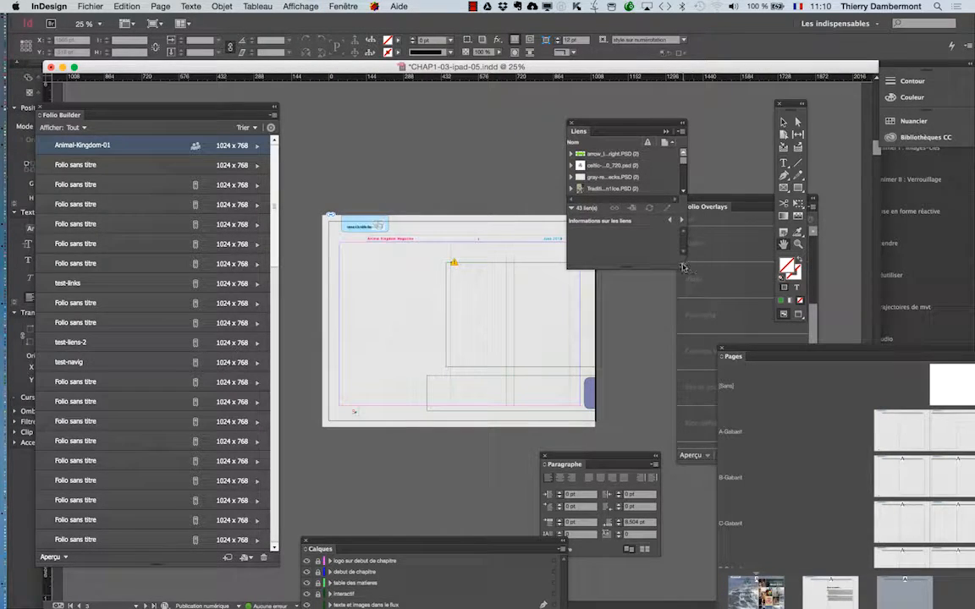
{"action": "left_click_drag", "start_coordinate": [691, 265], "coordinate": [699, 372]}
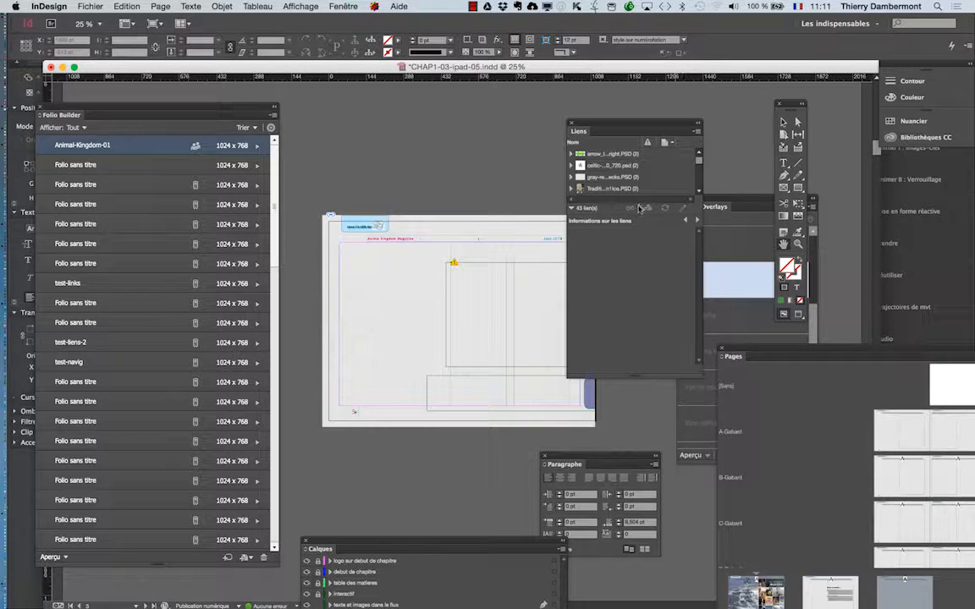
{"action": "left_click_drag", "start_coordinate": [639, 219], "coordinate": [631, 307]}
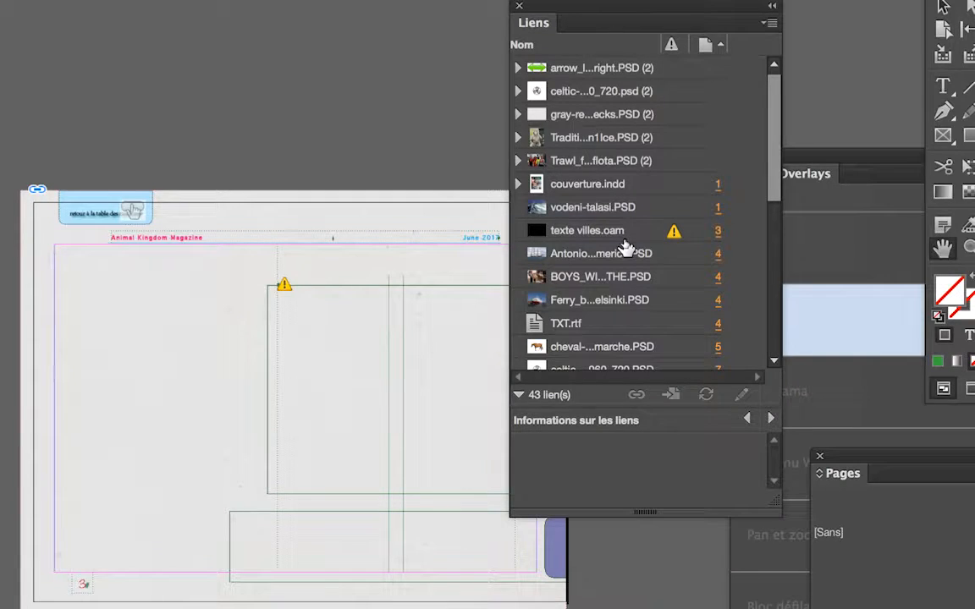
Update the modified texte villes.oam link and move the Liens panel clear of page 3
{"action": "left_click", "coordinate": [623, 241]}
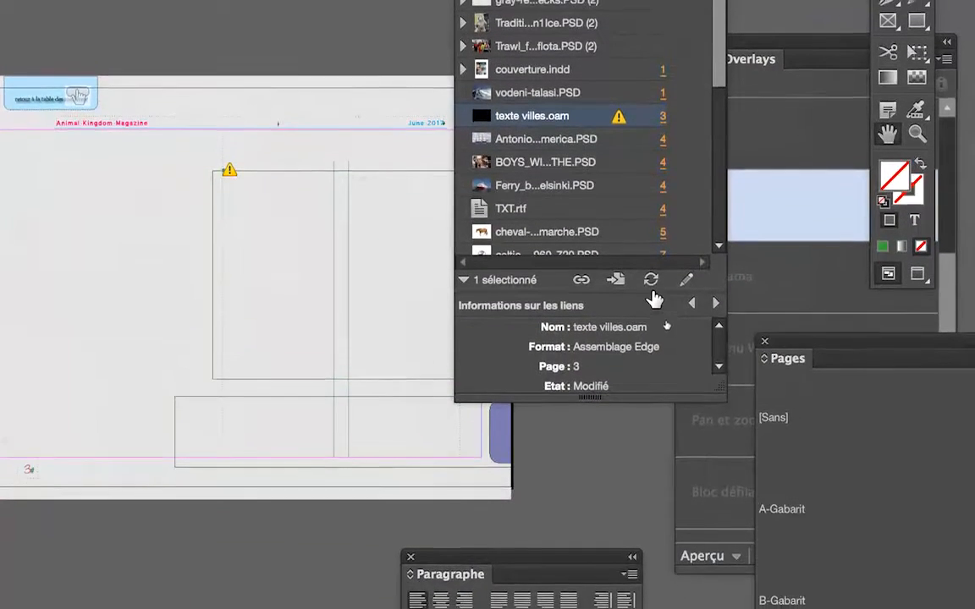
{"action": "left_click", "coordinate": [652, 283]}
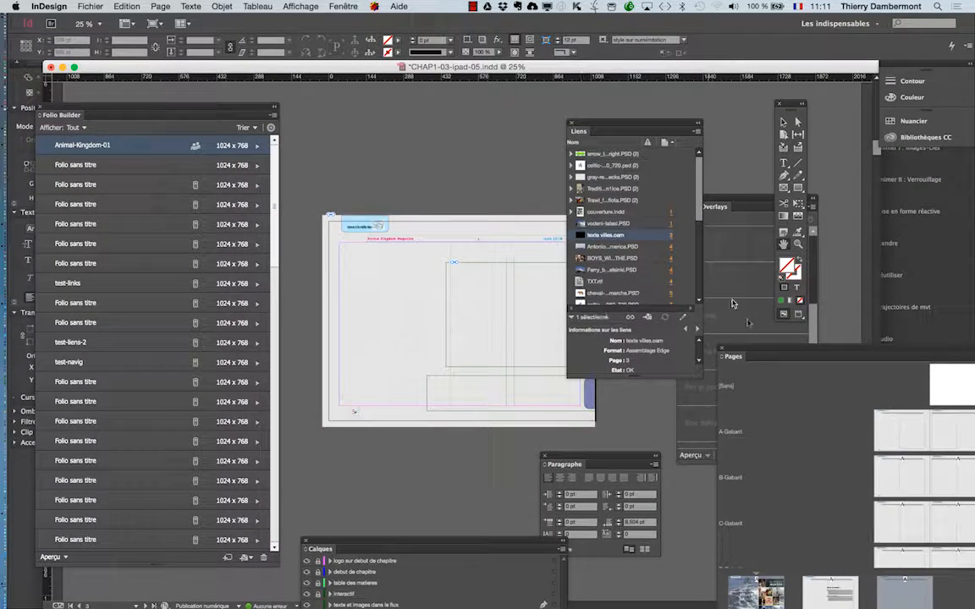
{"action": "left_click_drag", "start_coordinate": [587, 125], "coordinate": [741, 94]}
Preview page 3 with the updated animation in the EPUB interactivity preview and close the preview
{"action": "left_click", "coordinate": [343, 6]}
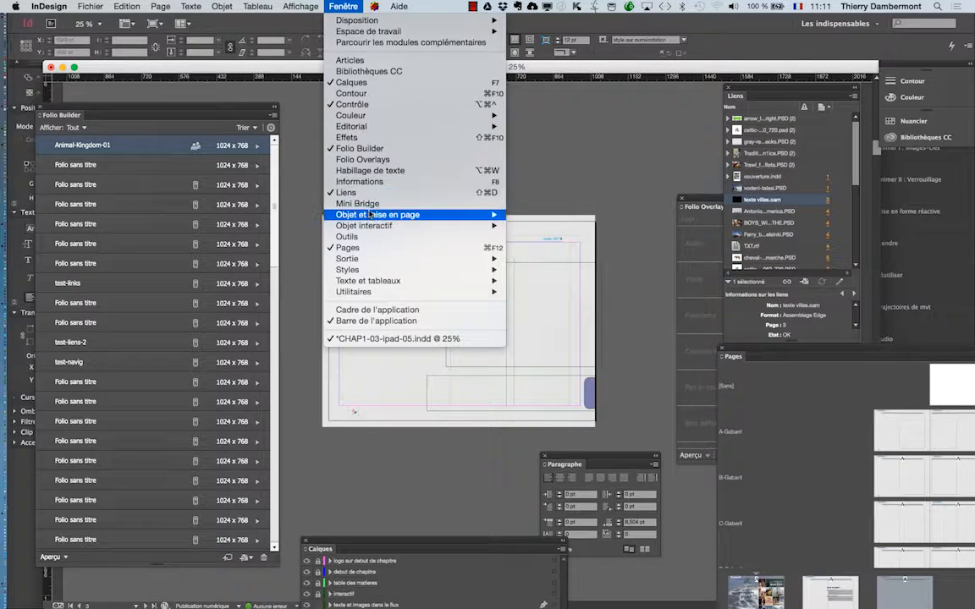
{"action": "mouse_move", "coordinate": [474, 226]}
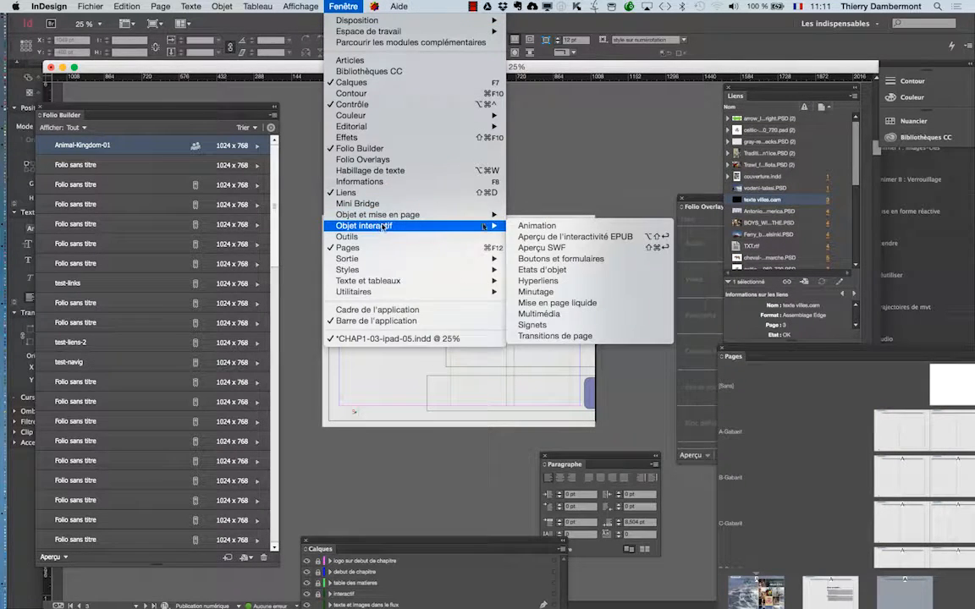
{"action": "left_click", "coordinate": [540, 236]}
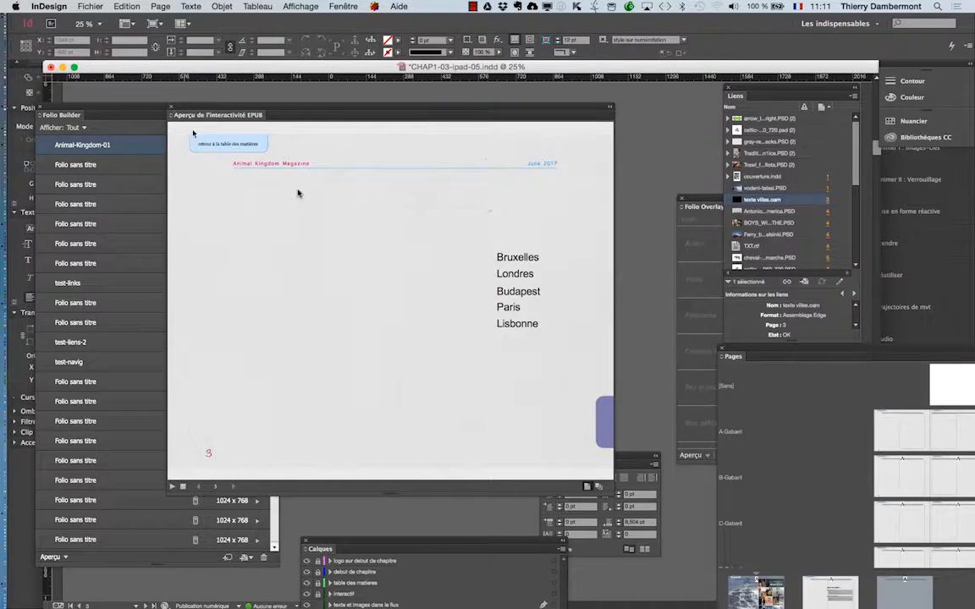
{"action": "left_click", "coordinate": [171, 108]}
Switch to the Finder and rename the texte villes folder in animation html5 as texte villes 2
{"action": "key", "text": "super+Tab"}
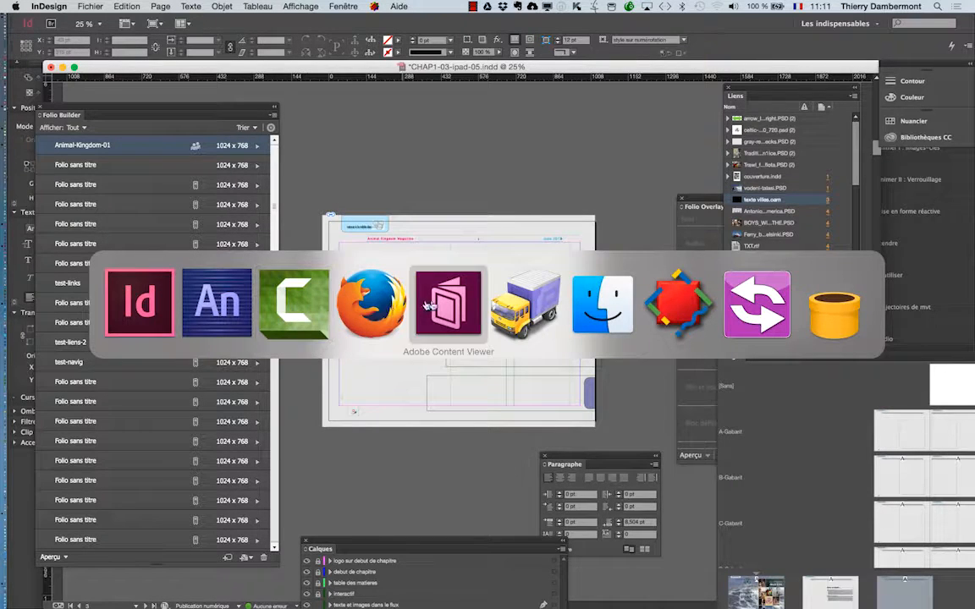
{"action": "left_click", "coordinate": [601, 303]}
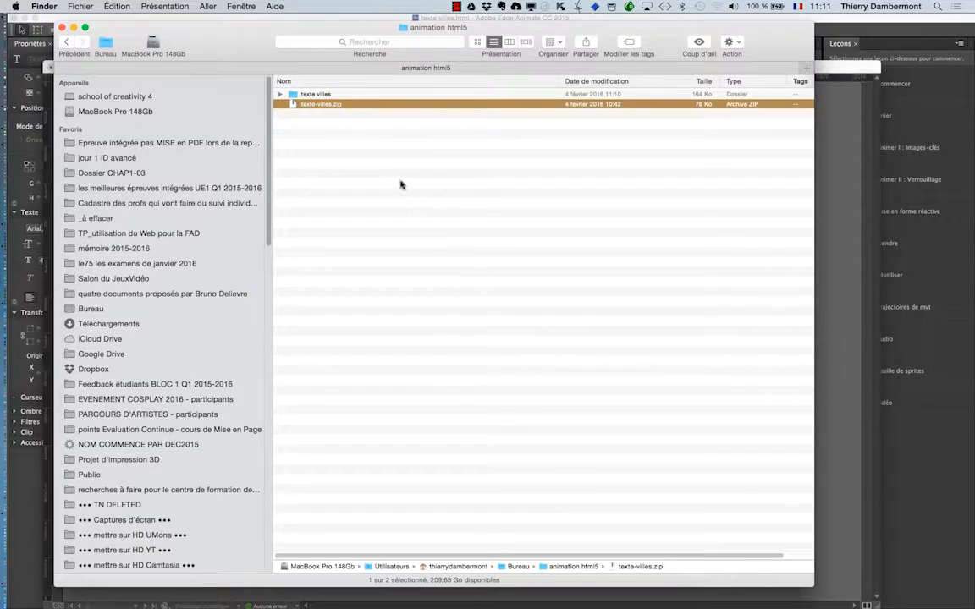
{"action": "left_click", "coordinate": [320, 119]}
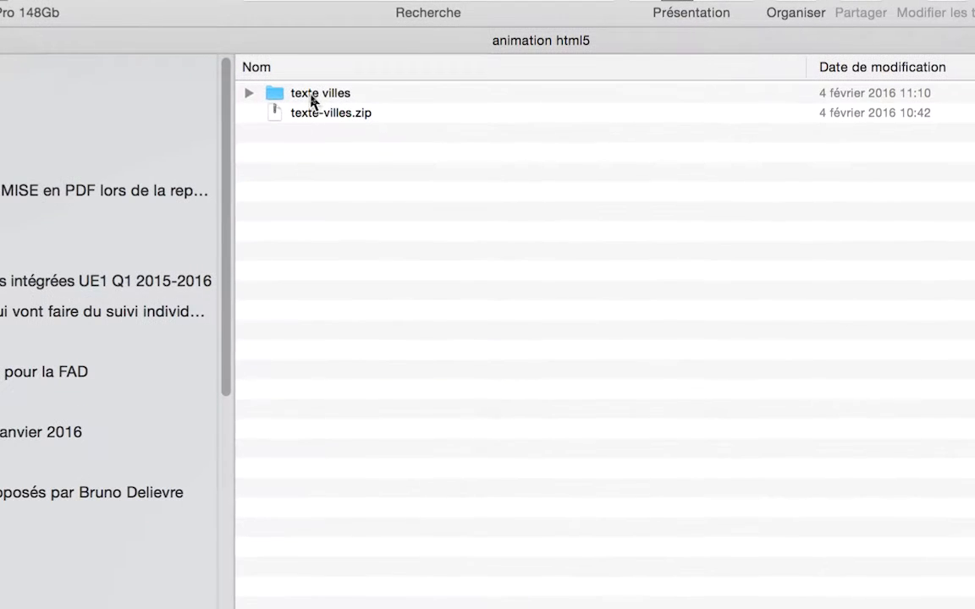
{"action": "left_click", "coordinate": [312, 102]}
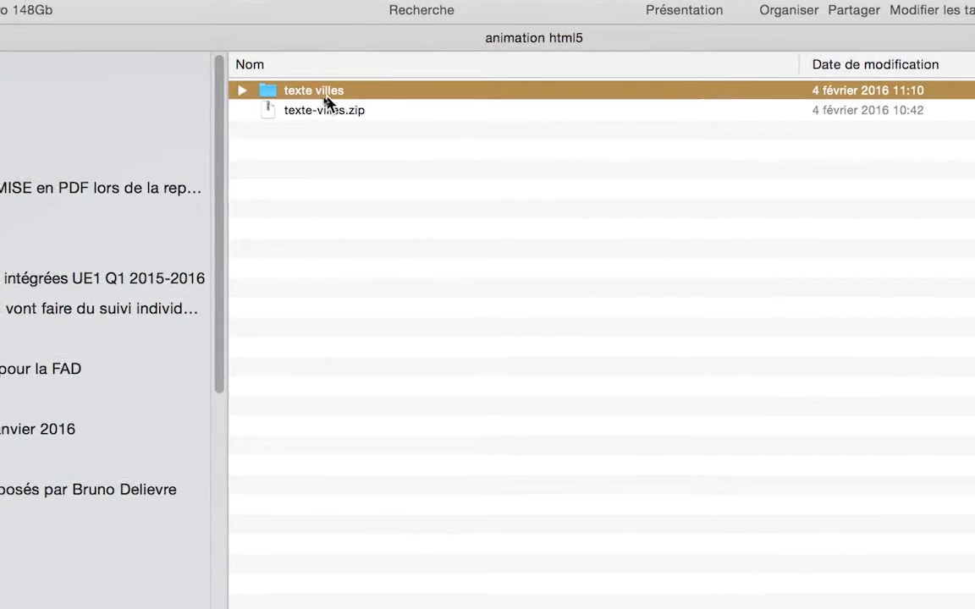
{"action": "left_click", "coordinate": [325, 95]}
{"action": "key", "text": "Right"}
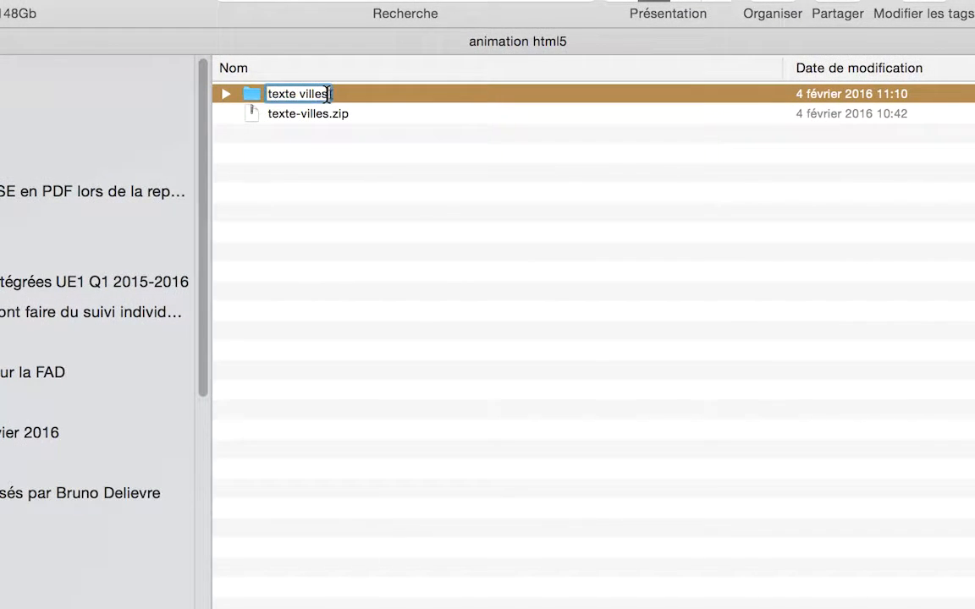
{"action": "type", "text": "2"}
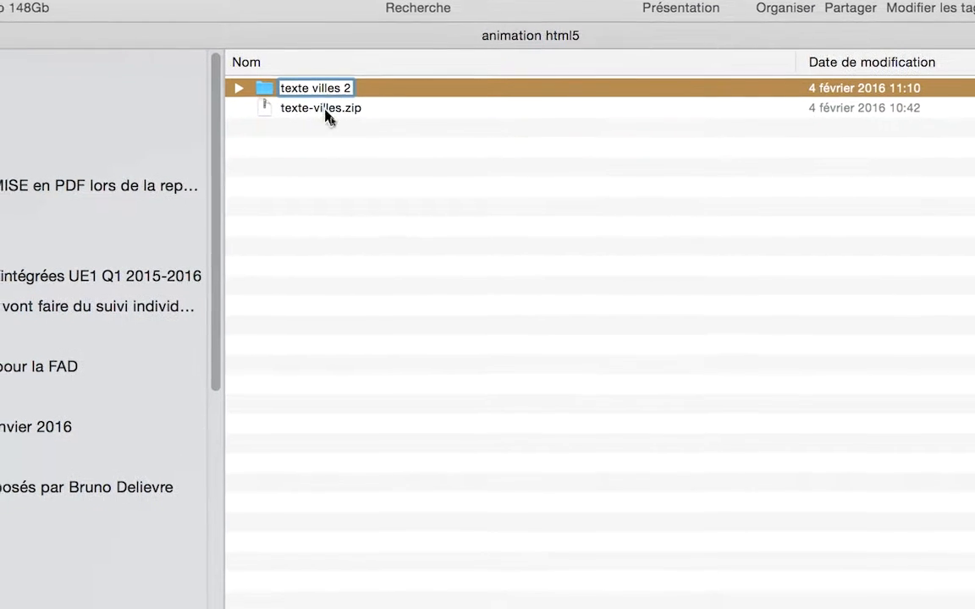
{"action": "key", "text": "Return"}
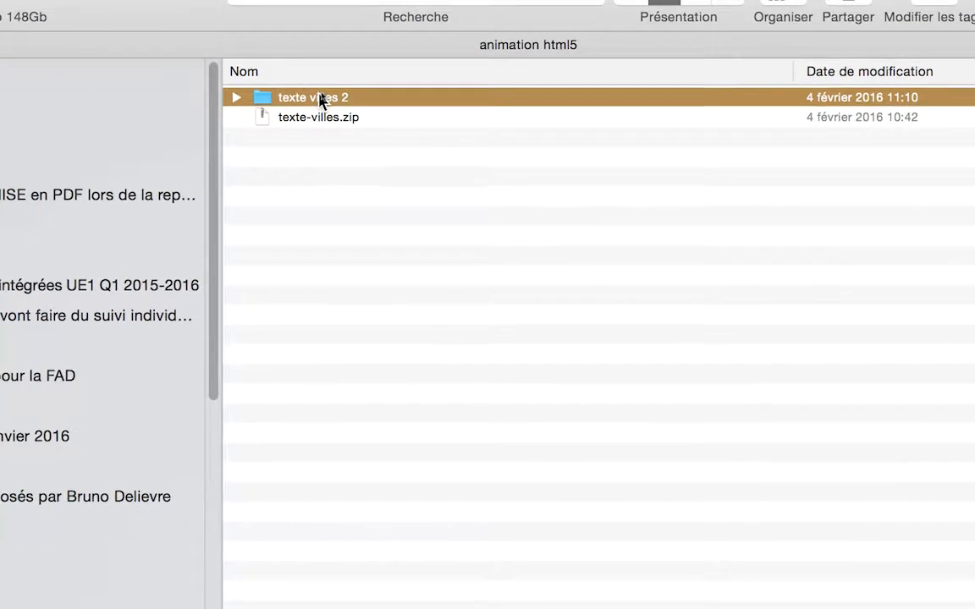
Compress the texte villes 2 folder into a zip archive
{"action": "left_click", "coordinate": [324, 100]}
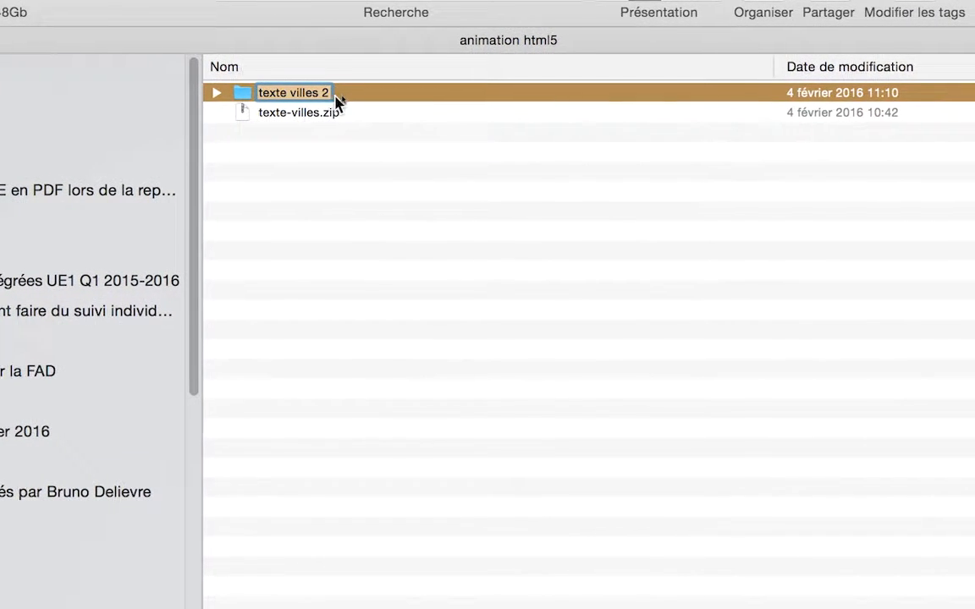
{"action": "right_click", "coordinate": [339, 95]}
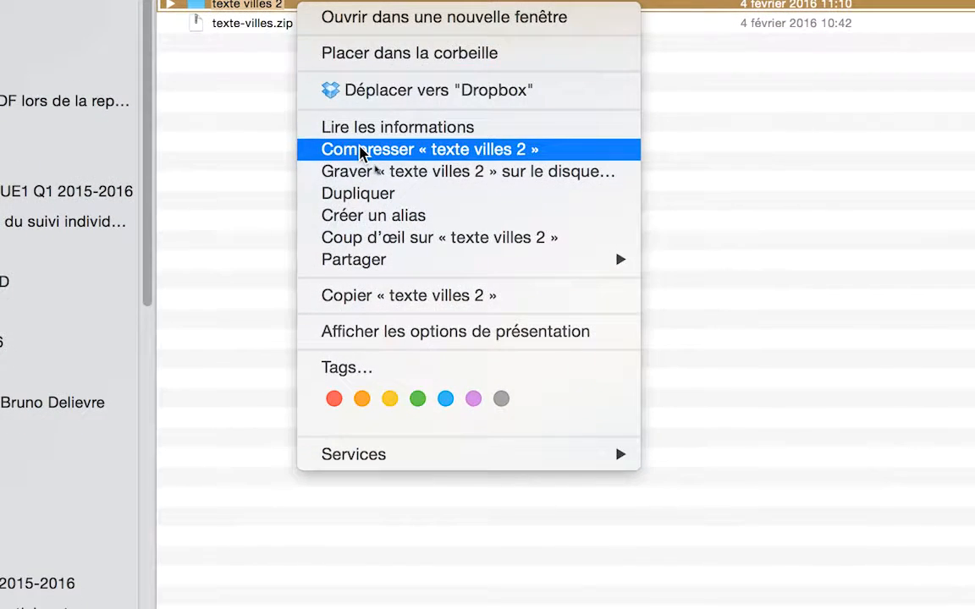
{"action": "left_click", "coordinate": [391, 200]}
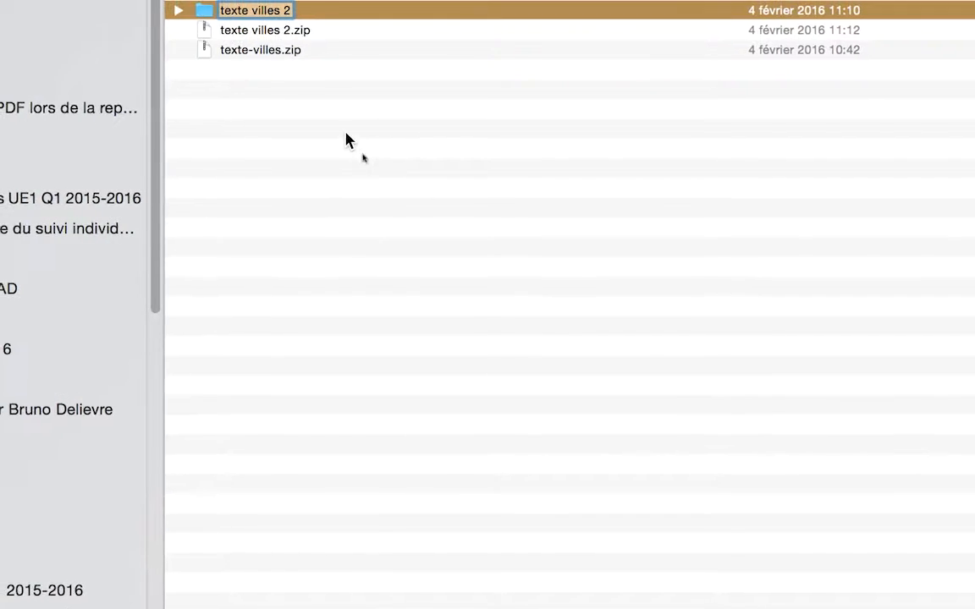
Rename the new texte villes 2.zip archive as texte-villes-2.zip
{"action": "left_click", "coordinate": [289, 22]}
{"action": "left_click", "coordinate": [336, 105]}
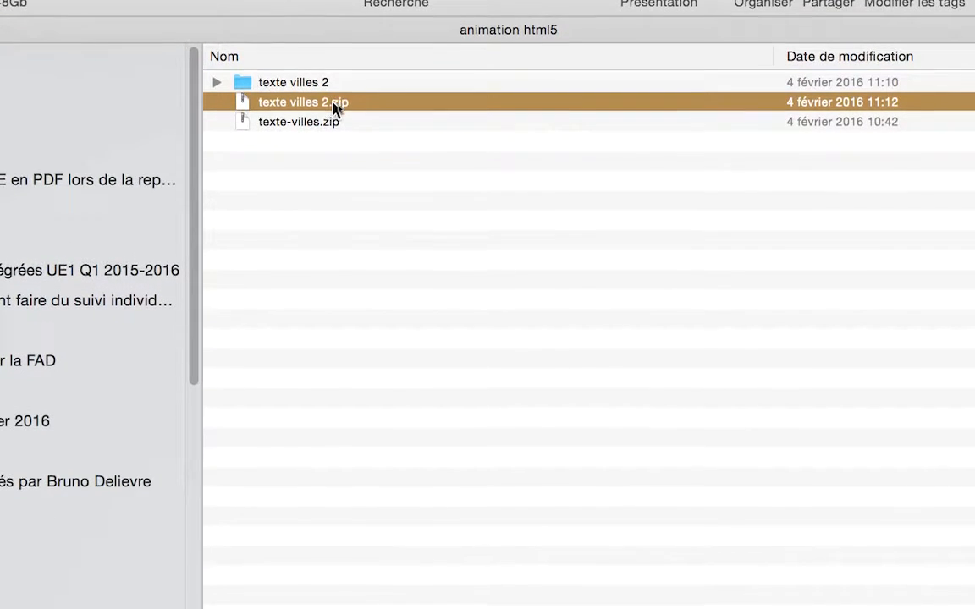
{"action": "left_click", "coordinate": [327, 93]}
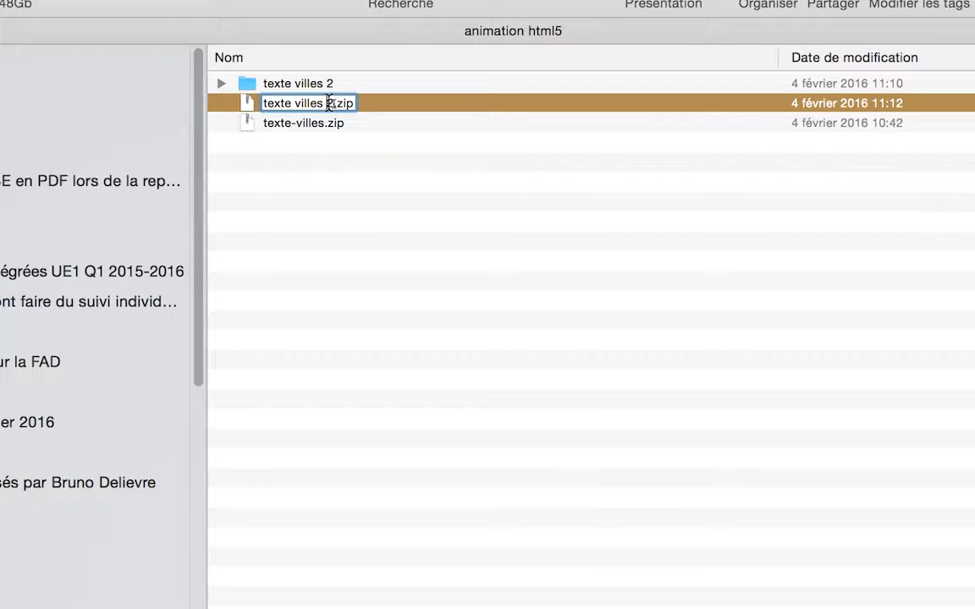
{"action": "key", "text": "BackSpace"}
{"action": "type", "text": "-"}
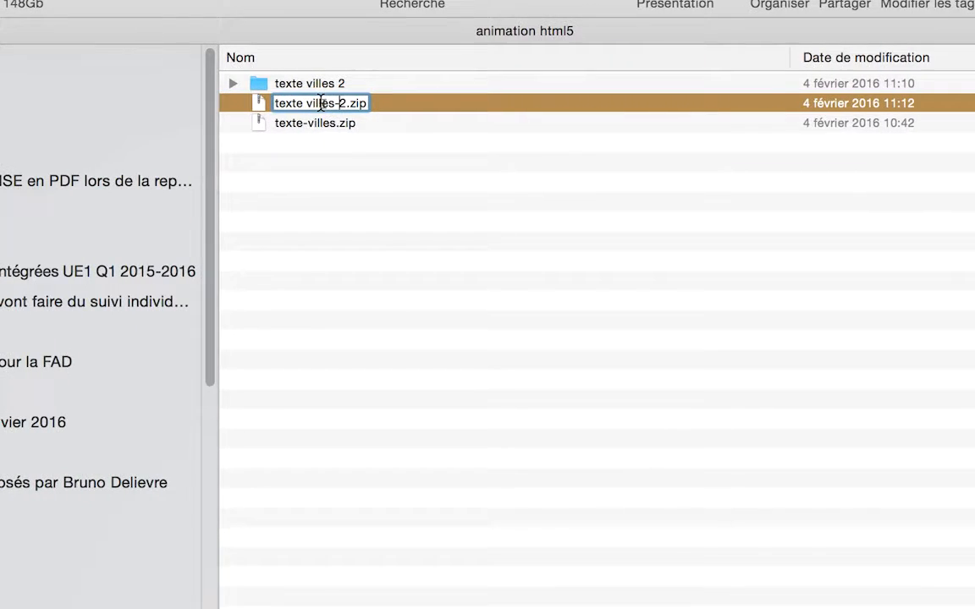
{"action": "left_click", "coordinate": [304, 103]}
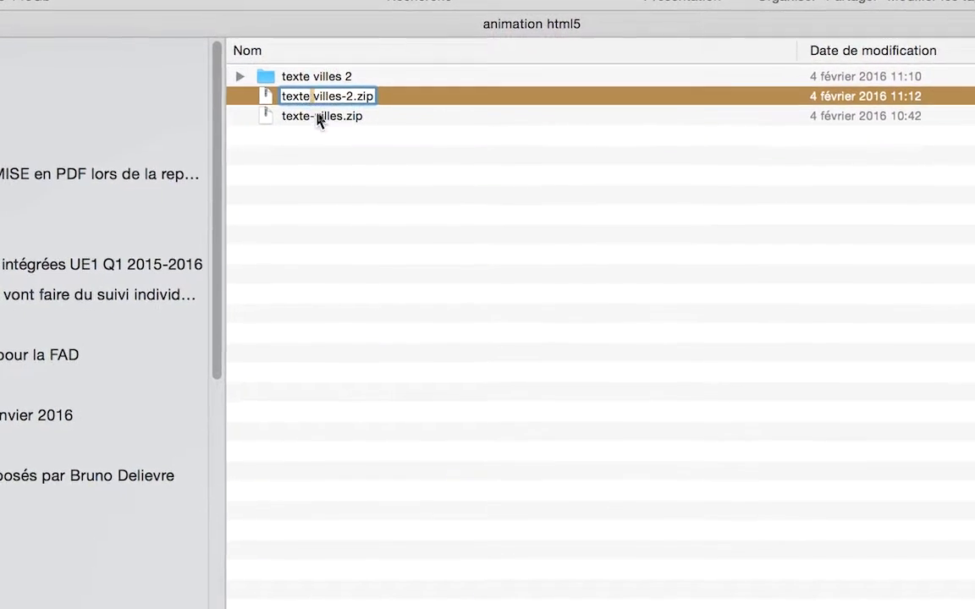
{"action": "key", "text": "BackSpace"}
{"action": "type", "text": "-"}
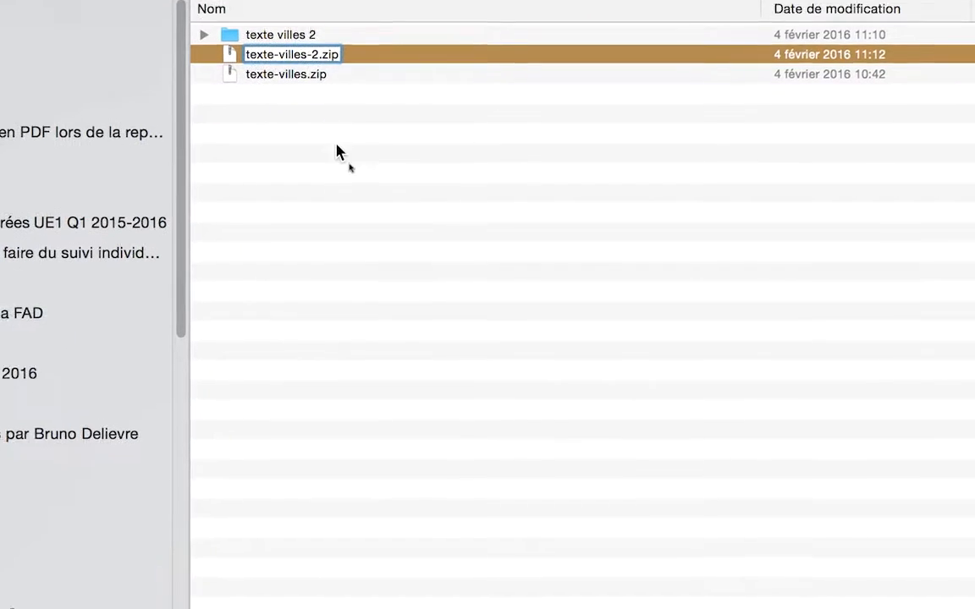
{"action": "key", "text": "Return"}
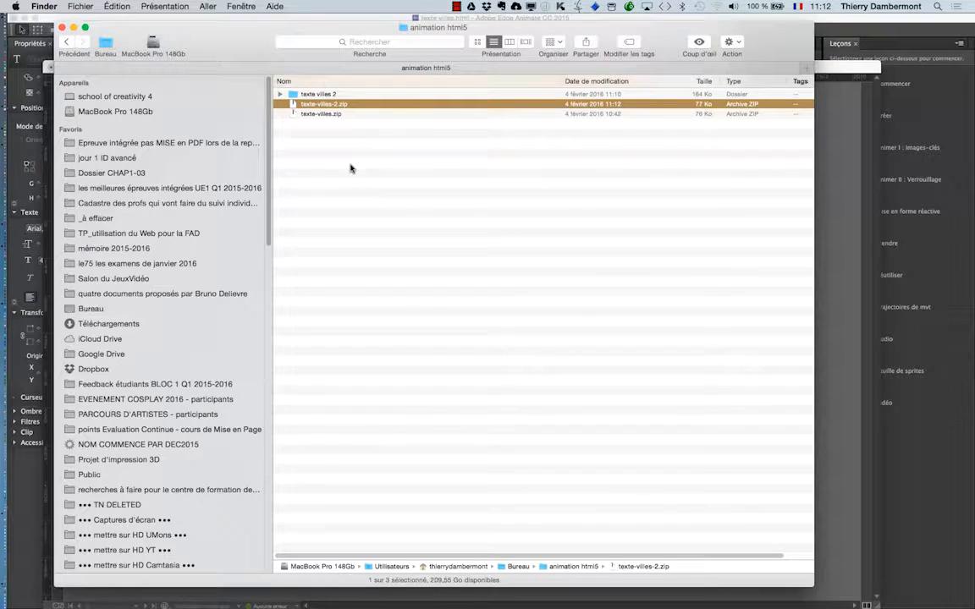
Switch to Transmit, arrange its window beside the Finder window, and upload texte-villes-2.zip to the server's DOWNLOAD folder
{"action": "left_click_drag", "start_coordinate": [233, 49], "coordinate": [534, 122]}
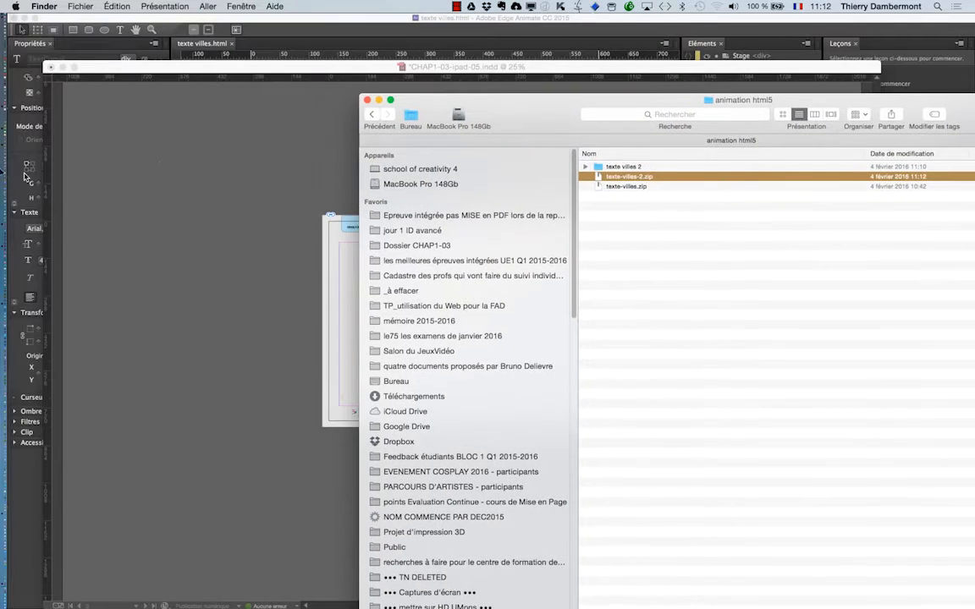
{"action": "left_click", "coordinate": [16, 109]}
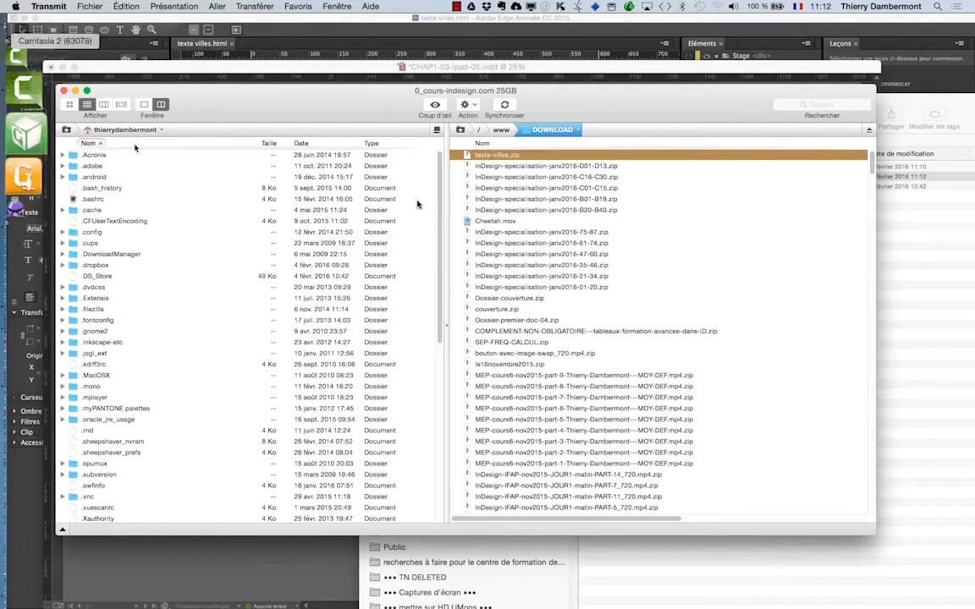
{"action": "left_click_drag", "start_coordinate": [547, 88], "coordinate": [192, 49]}
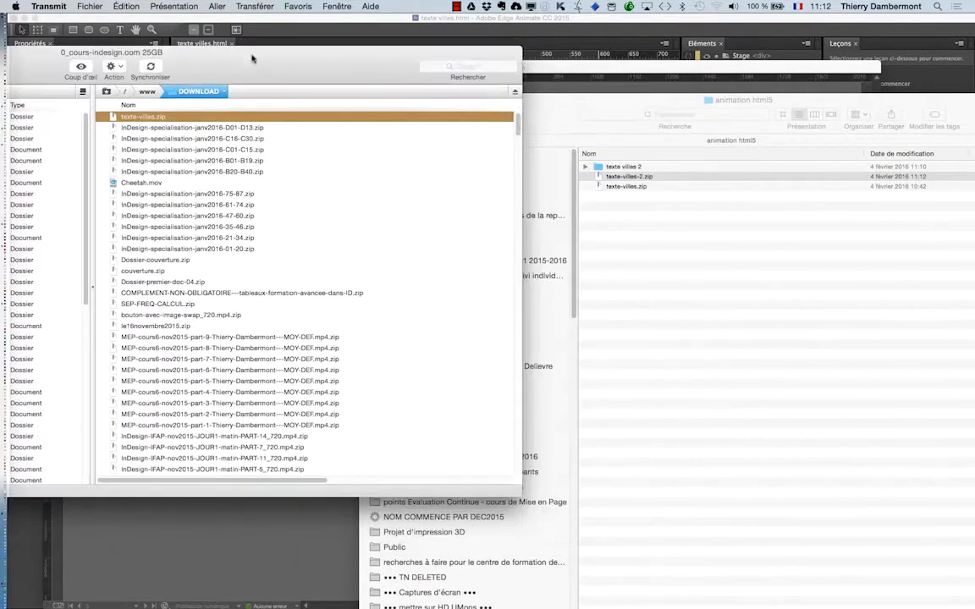
{"action": "left_click", "coordinate": [542, 121]}
{"action": "left_click_drag", "start_coordinate": [542, 121], "coordinate": [594, 142]}
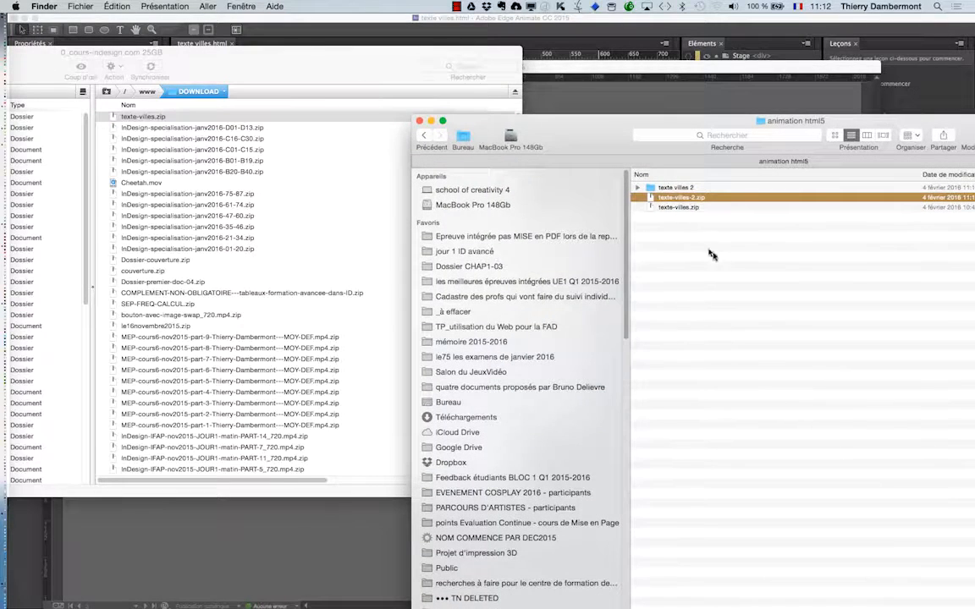
{"action": "left_click", "coordinate": [673, 220]}
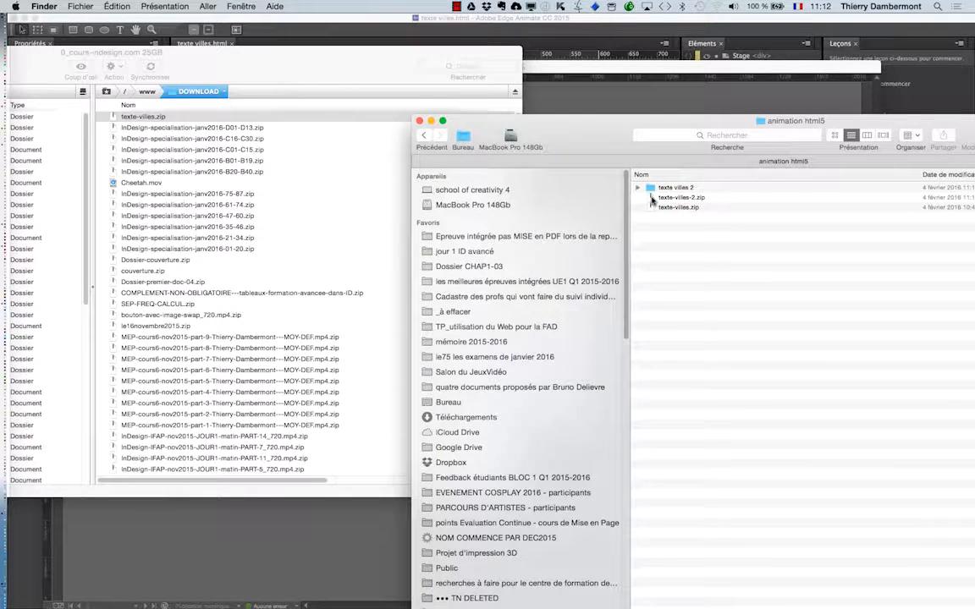
{"action": "left_click_drag", "start_coordinate": [653, 201], "coordinate": [262, 188]}
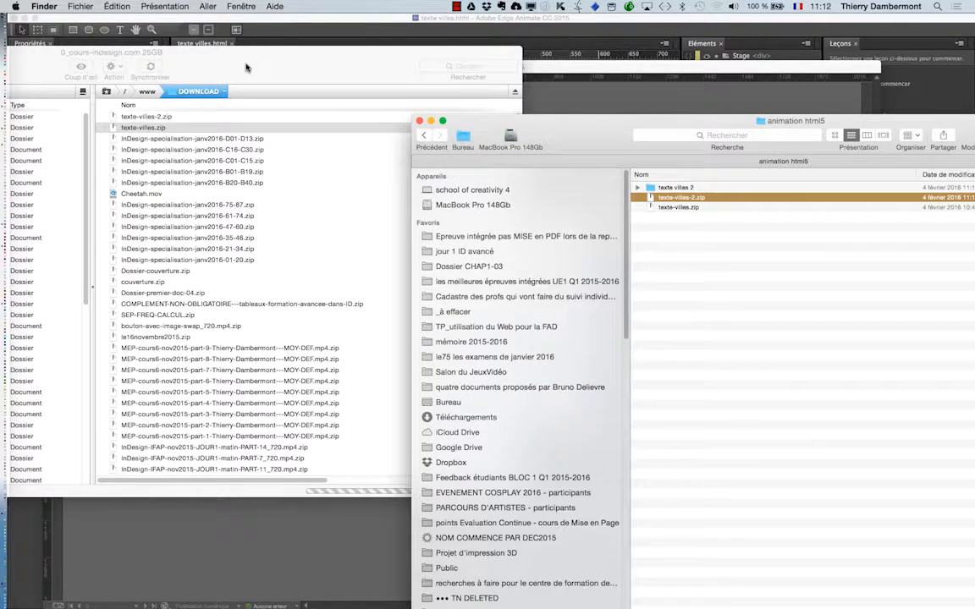
Bring the Transmit window forward and copy the server address of the uploaded texte-villes-2.zip
{"action": "left_click_drag", "start_coordinate": [247, 67], "coordinate": [477, 86]}
{"action": "right_click", "coordinate": [388, 138]}
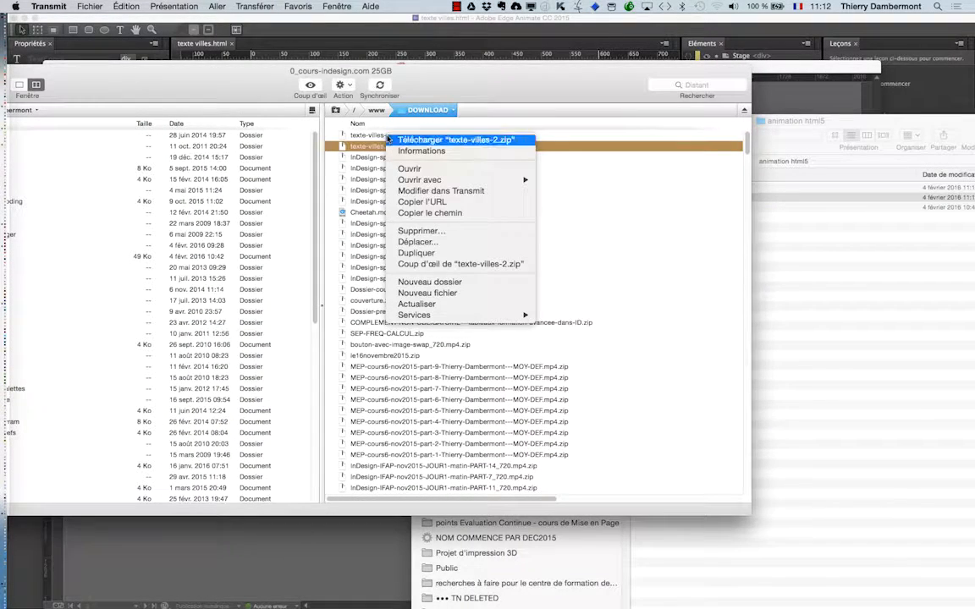
{"action": "left_click", "coordinate": [429, 213]}
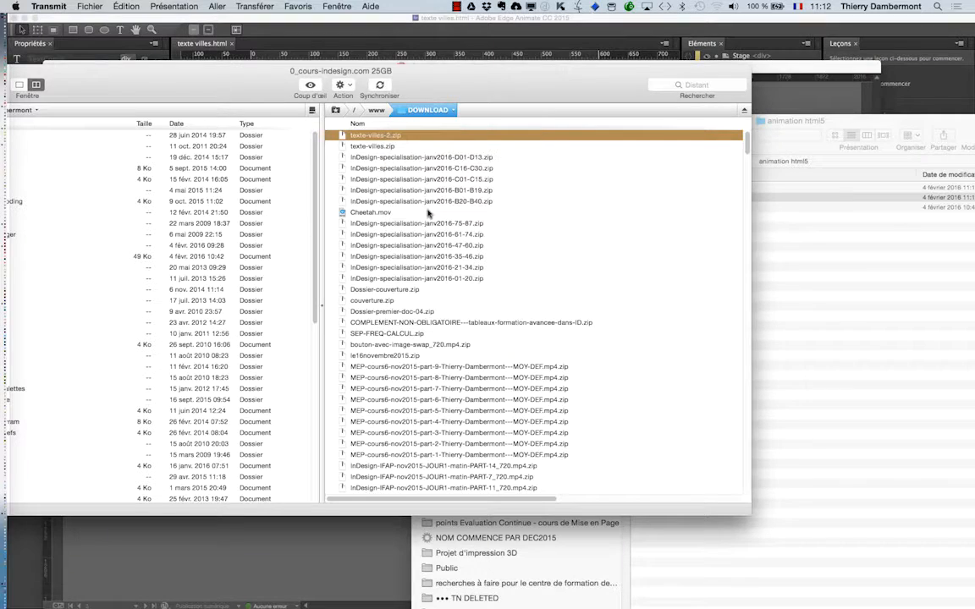
Switch to Firefox, open a new browser window, and enlarge it to nearly fill the screen
{"action": "key", "text": "super+Tab"}
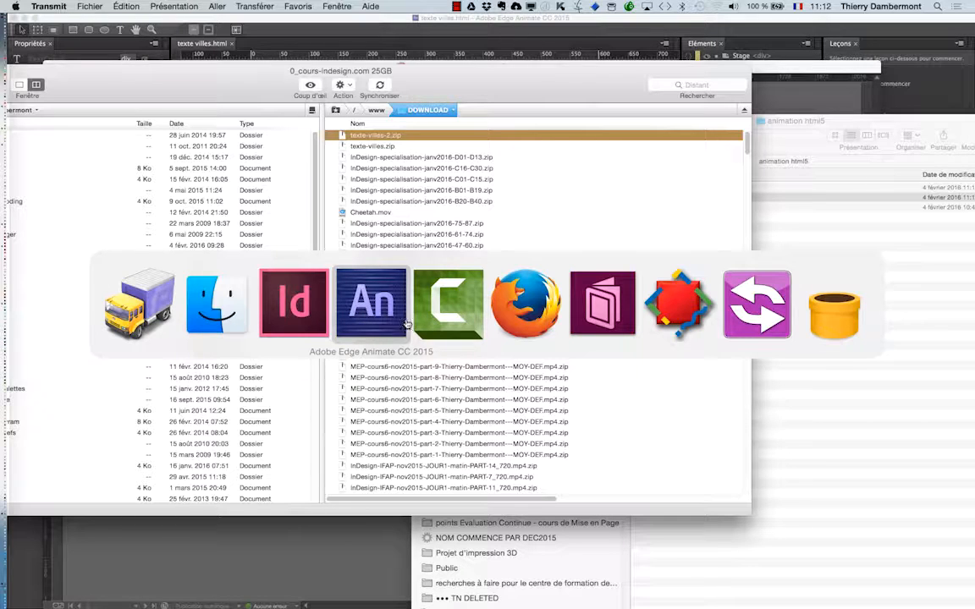
{"action": "key", "text": "Tab"}
{"action": "key", "text": "Tab"}
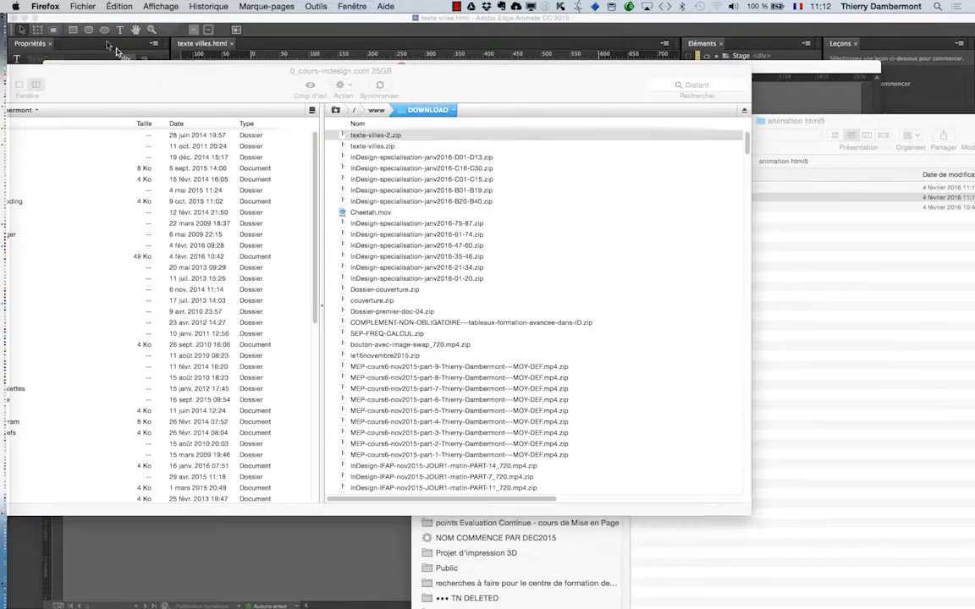
{"action": "left_click", "coordinate": [82, 5]}
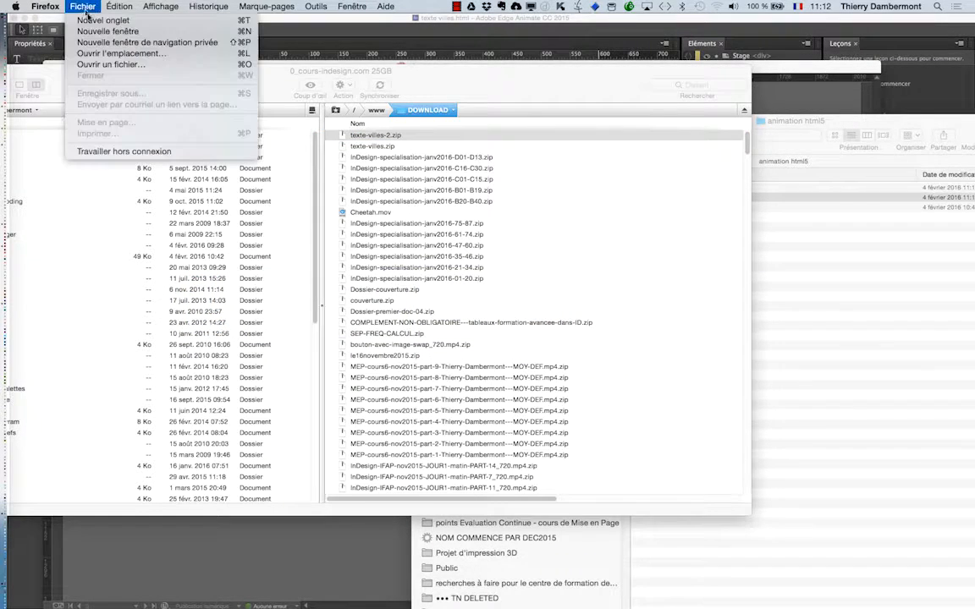
{"action": "left_click", "coordinate": [92, 30]}
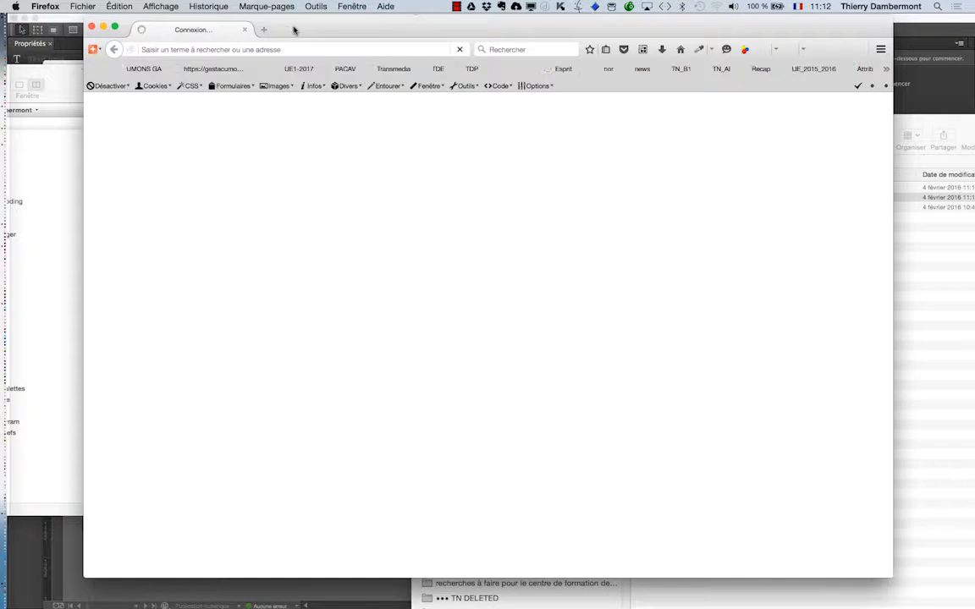
{"action": "left_click_drag", "start_coordinate": [294, 31], "coordinate": [223, 28]}
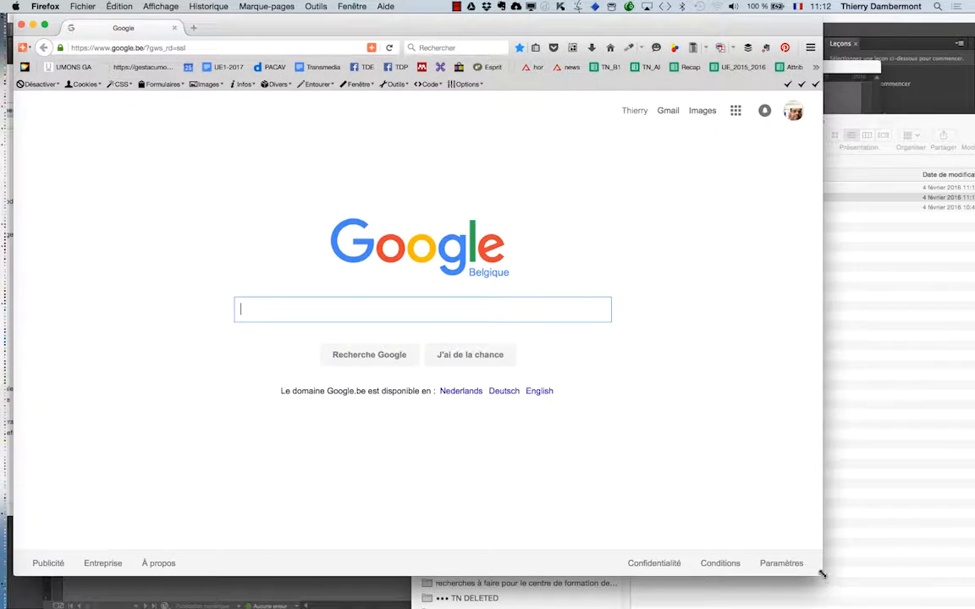
{"action": "left_click_drag", "start_coordinate": [821, 574], "coordinate": [962, 606]}
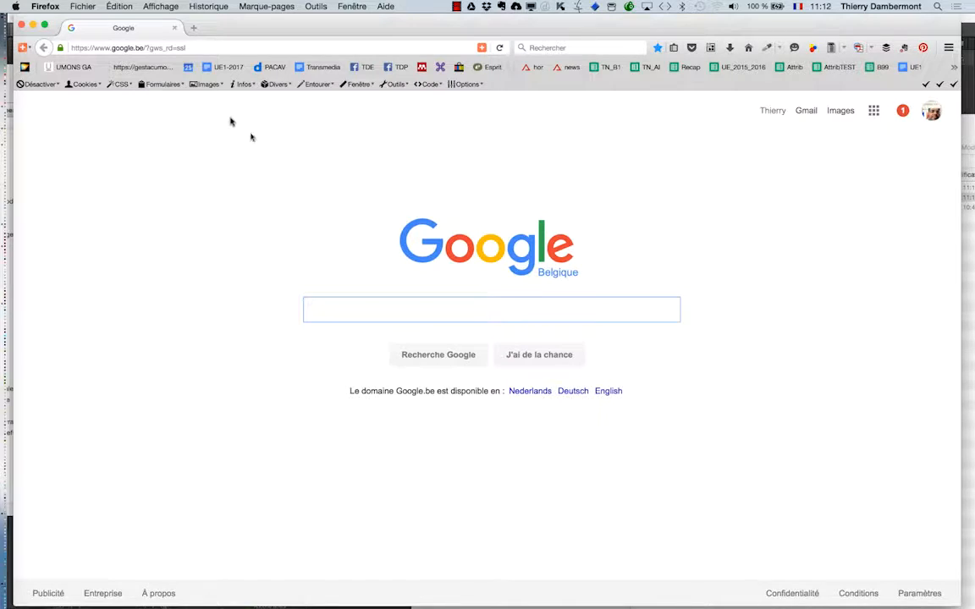
{"action": "left_click", "coordinate": [166, 47]}
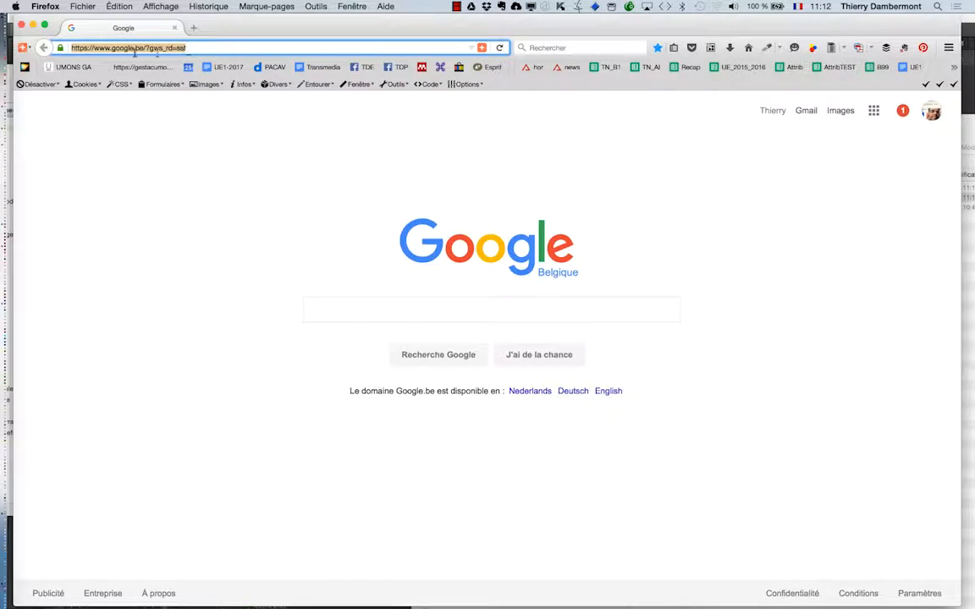
{"action": "type", "text": "ftp://cours-indesign.com:21//www/DOWNLOAD/texte-villes-2.zip"}
{"action": "key", "text": "Return"}
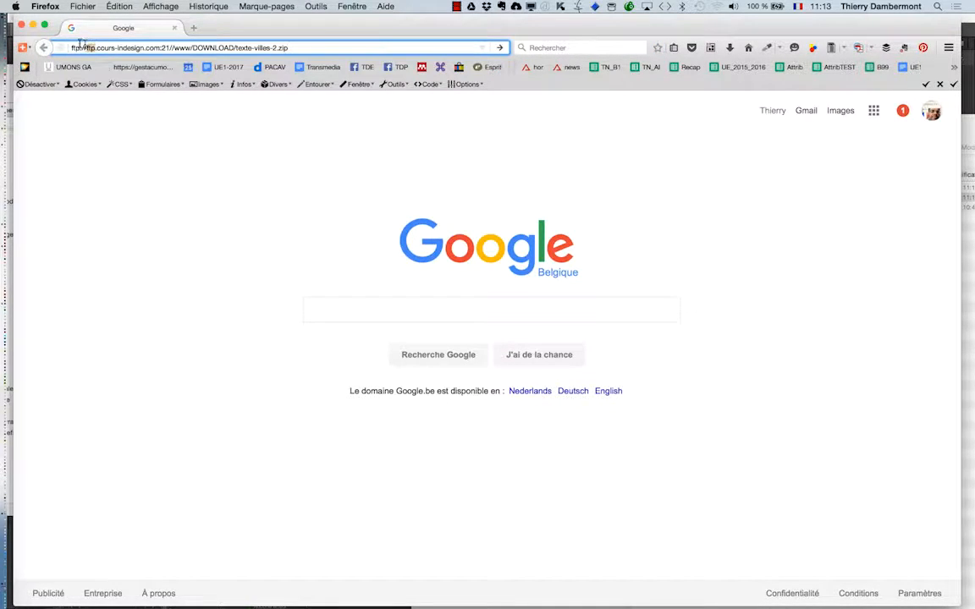
{"action": "left_click_drag", "start_coordinate": [81, 43], "coordinate": [58, 39]}
{"action": "type", "text": "http"}
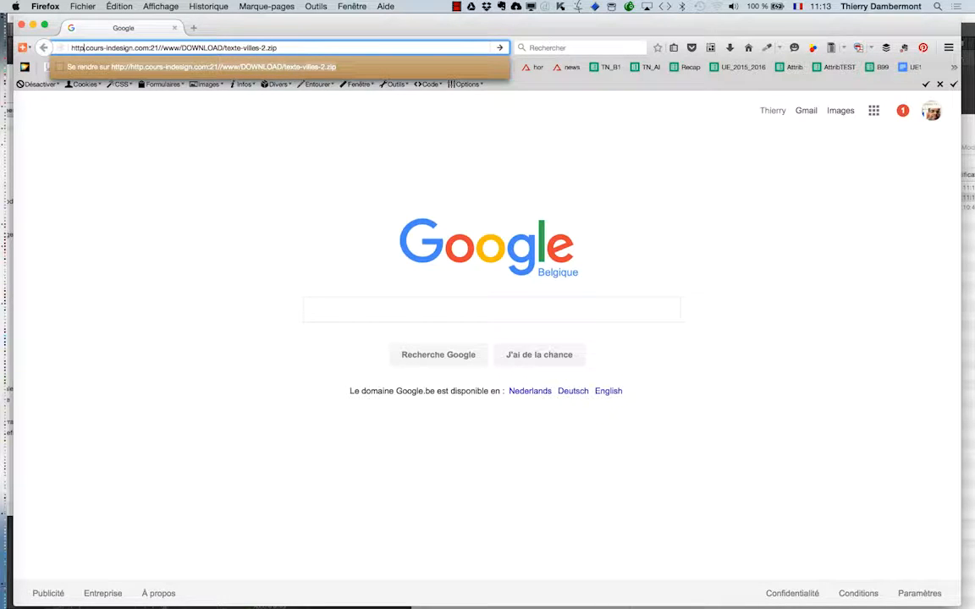
{"action": "type", "text": "://www."}
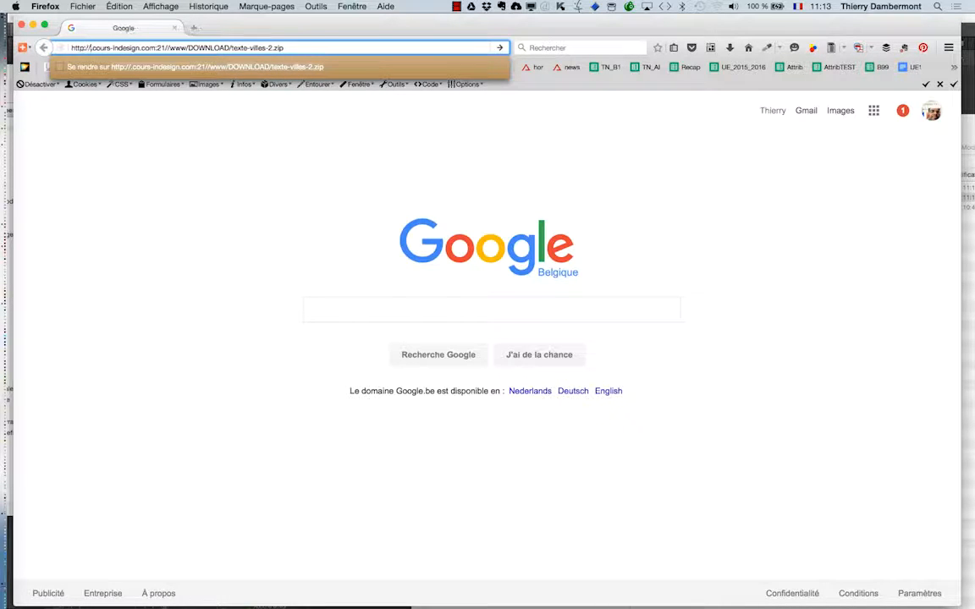
{"action": "left_click", "coordinate": [196, 48]}
{"action": "double_click", "coordinate": [195, 47]}
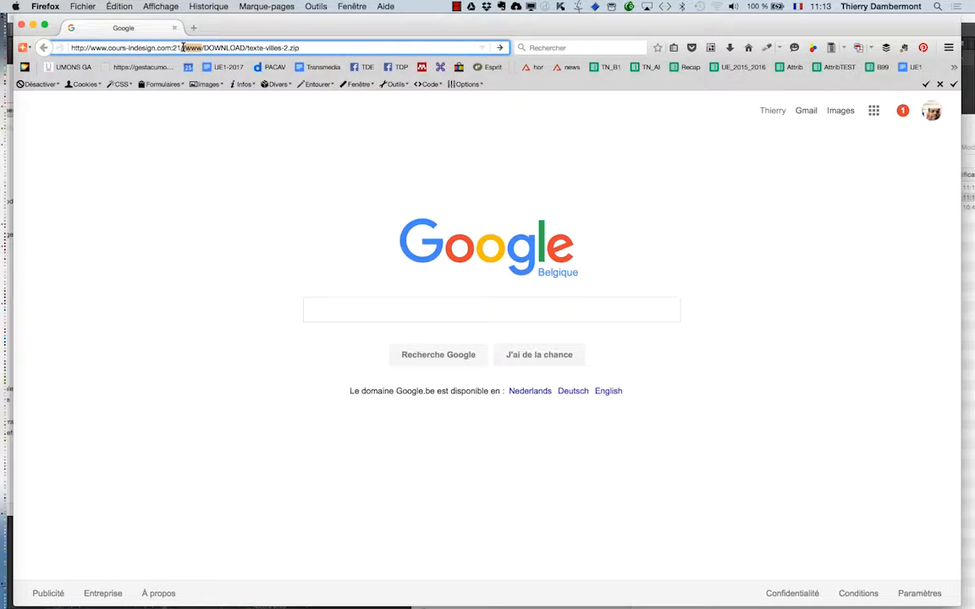
{"action": "key", "text": "BackSpace"}
{"action": "key", "text": "BackSpace"}
{"action": "key", "text": "BackSpace"}
{"action": "key", "text": "BackSpace"}
{"action": "key", "text": "BackSpace"}
{"action": "key", "text": "BackSpace"}
{"action": "triple_click", "coordinate": [180, 48]}
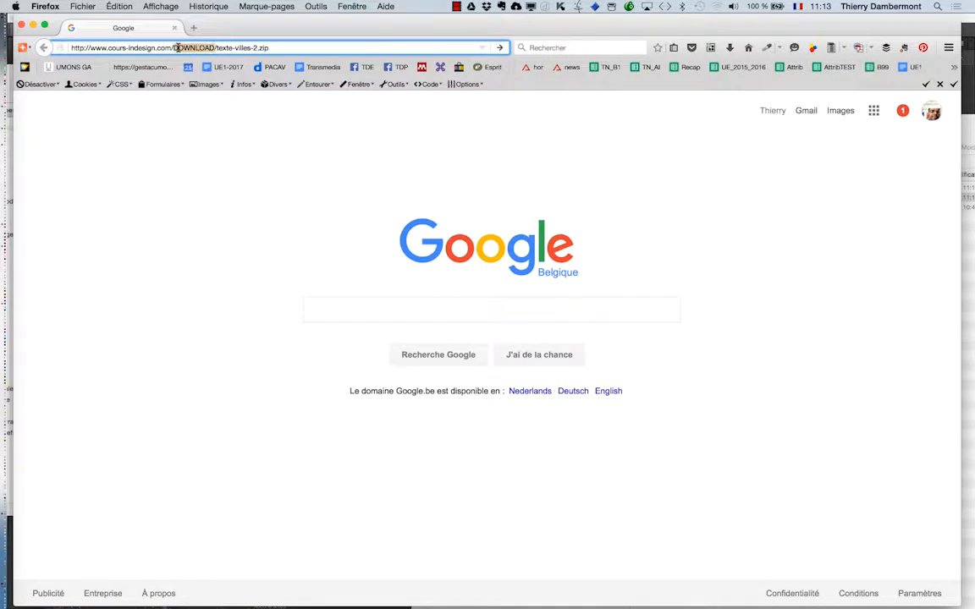
{"action": "key", "text": "super+c"}
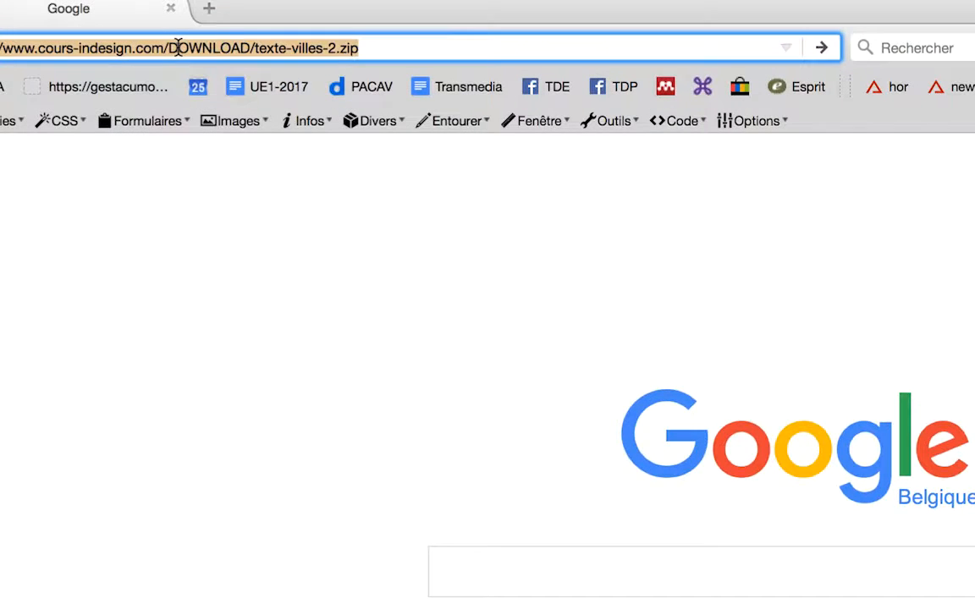
{"action": "key", "text": "Return"}
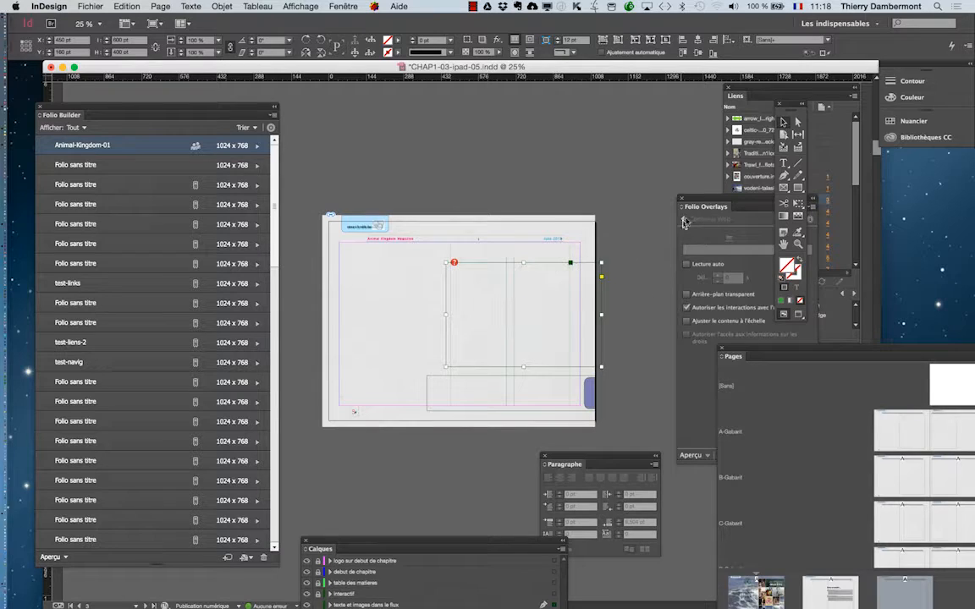
In InDesign's Folio Overlays, enable Lecture auto with a 0.125 s delay for the selected animation frame on page 3
{"action": "left_click_drag", "start_coordinate": [699, 212], "coordinate": [633, 130]}
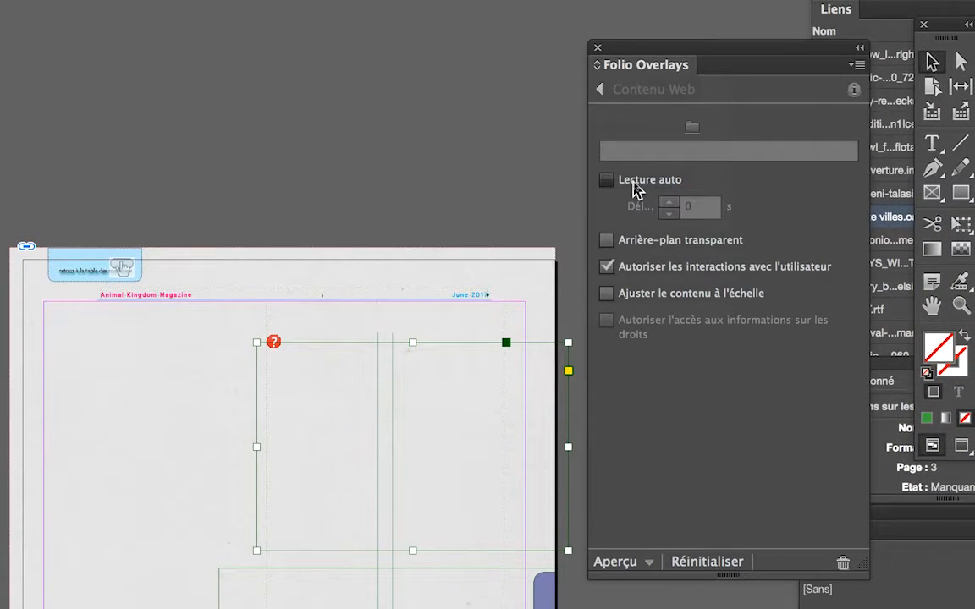
{"action": "left_click", "coordinate": [635, 186]}
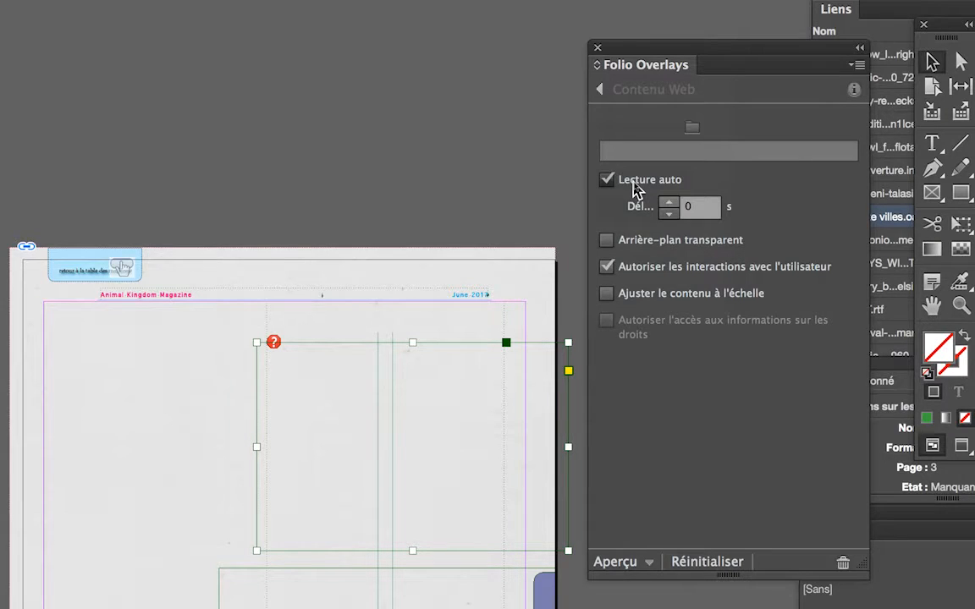
{"action": "left_click", "coordinate": [669, 203]}
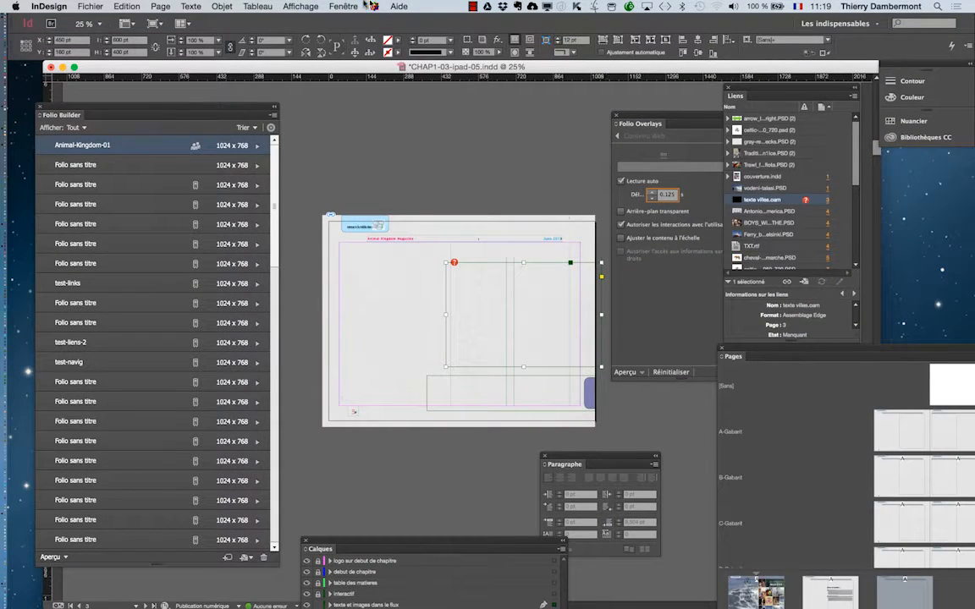
Save the CHAP1-03-ipad-05.indd document
{"action": "left_click", "coordinate": [344, 6]}
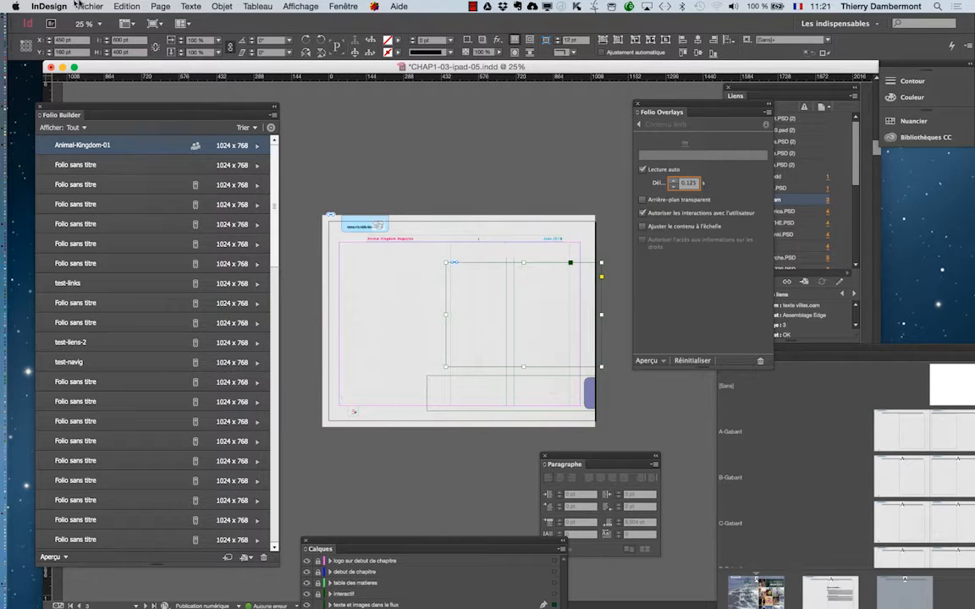
{"action": "left_click", "coordinate": [85, 6]}
{"action": "left_click", "coordinate": [105, 104]}
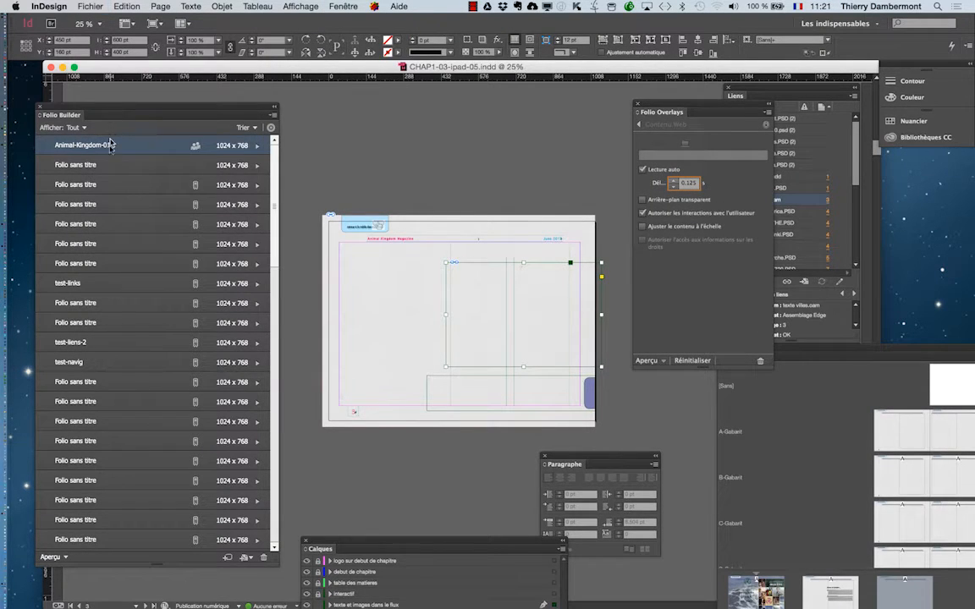
Open the Animal-Kingdom-01 folio and show the available commands for its CHAP1 article
{"action": "double_click", "coordinate": [124, 148]}
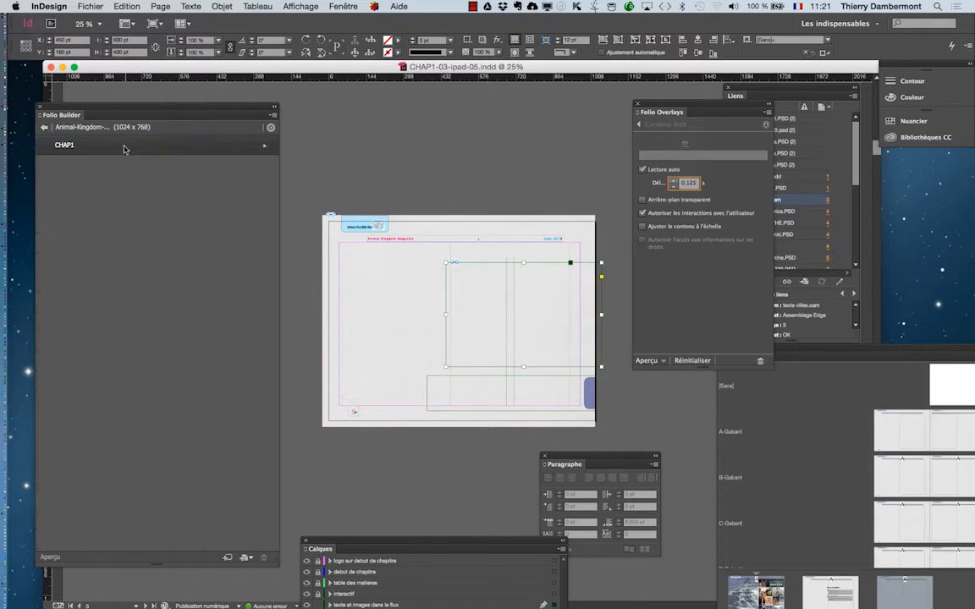
{"action": "left_click", "coordinate": [272, 116]}
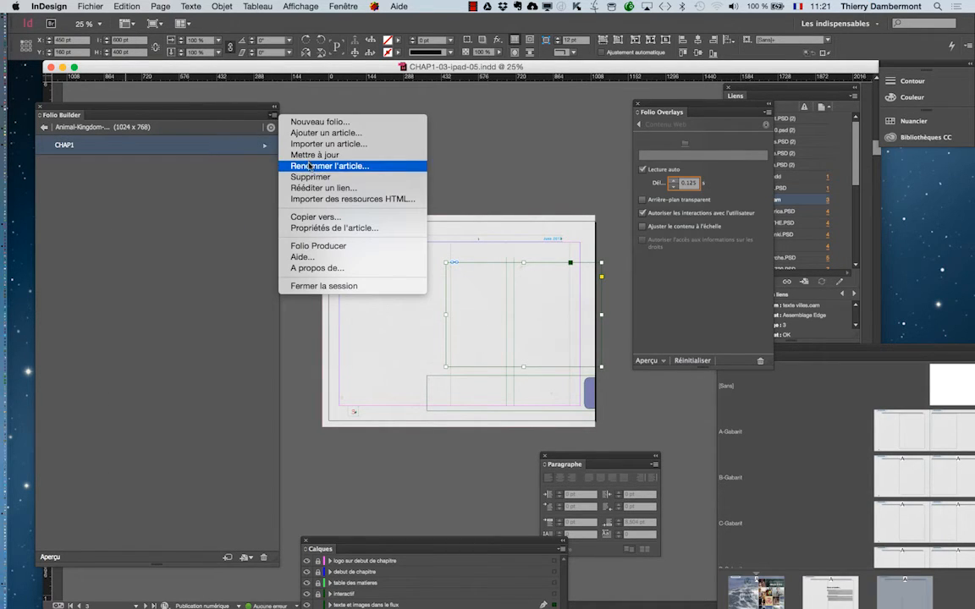